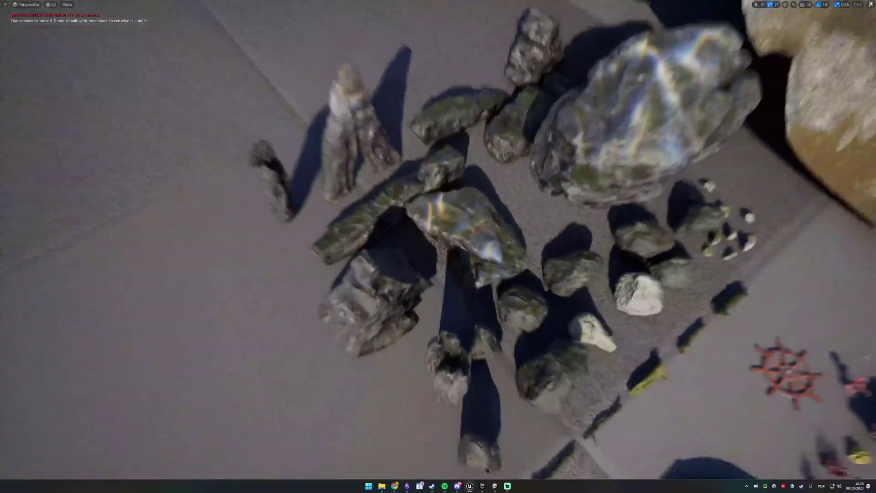
- Examine the caustic effect on the large rocks in the full-size viewport and return to the full editor layout
right_click_drag(577, 161, 577, 161)
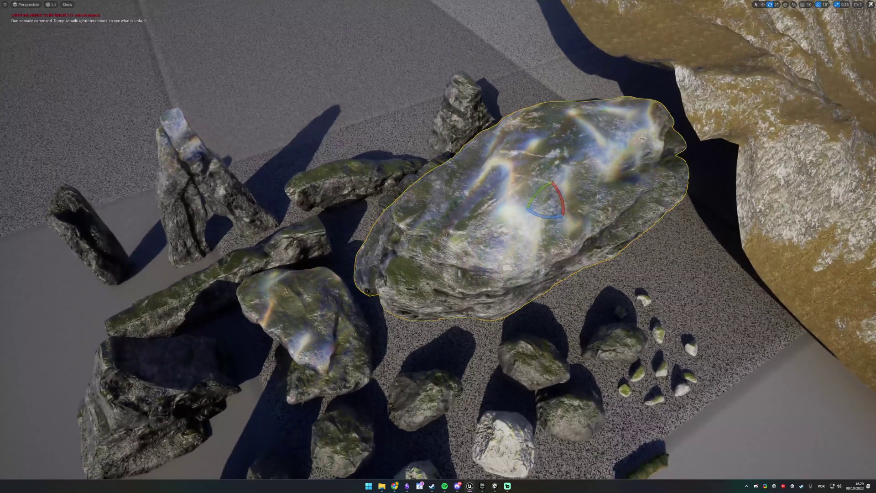
key("f")
left_click_drag(642, 138, 648, 160, "alt")
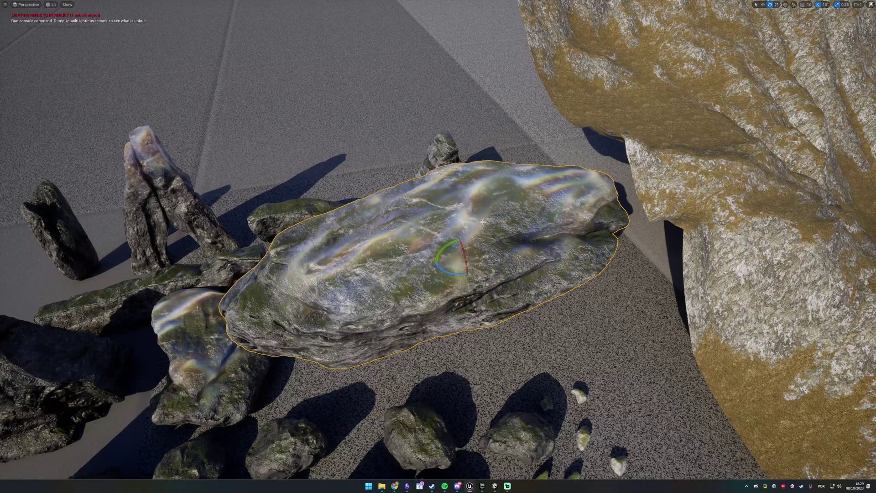
right_click_drag(457, 210, 397, 212)
left_click(456, 210, "shift")
key("F11")
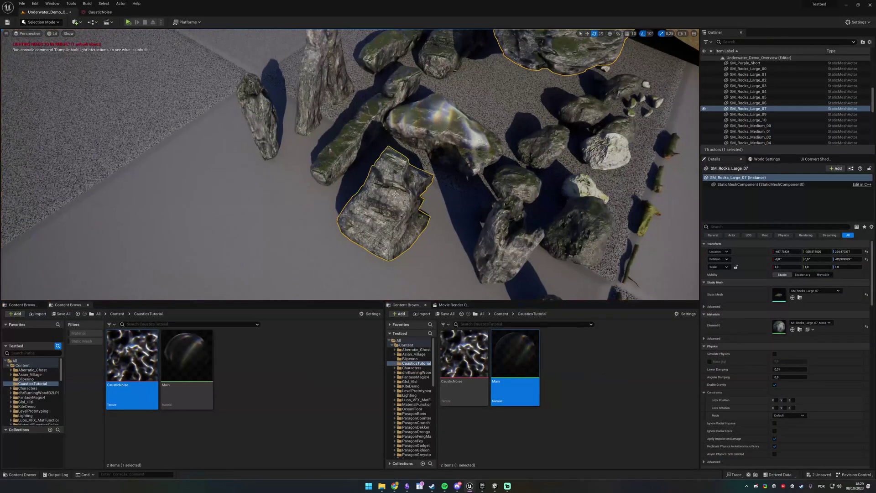
- Assign the Main material as the overlay material of the rock SM_Rocks_Large_05
left_click(387, 201)
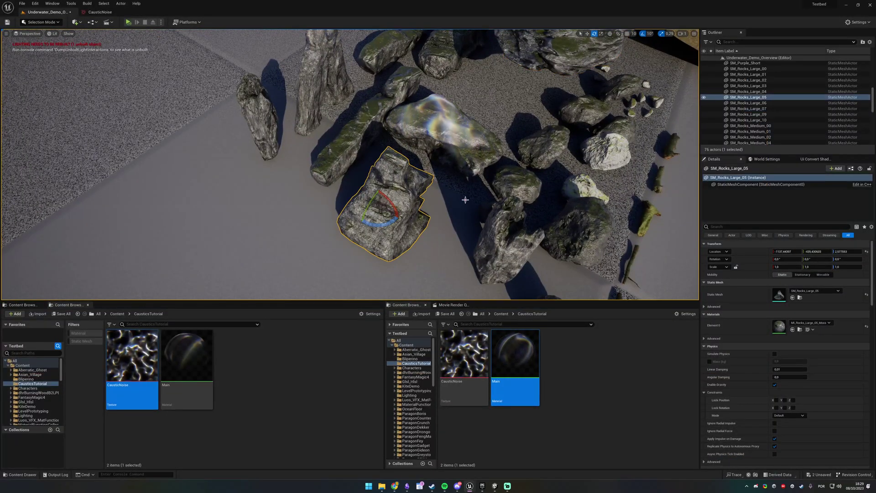
left_click(730, 226)
type("overl")
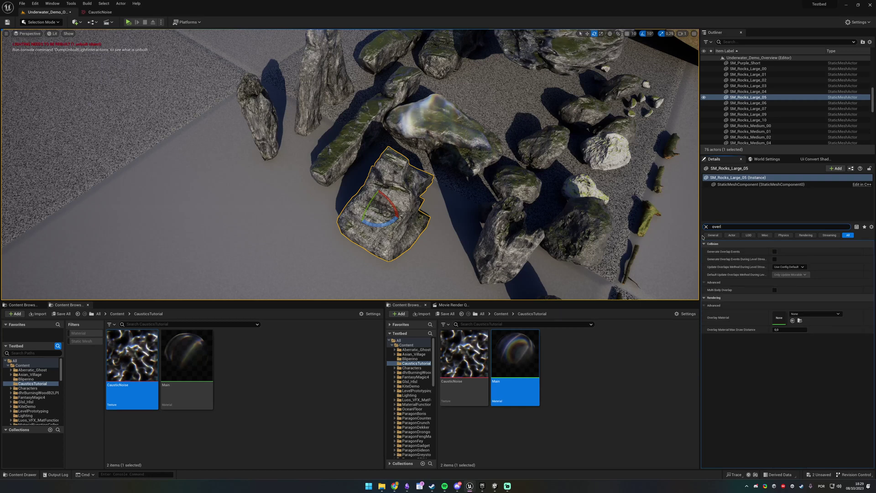
left_click_drag(515, 367, 788, 317)
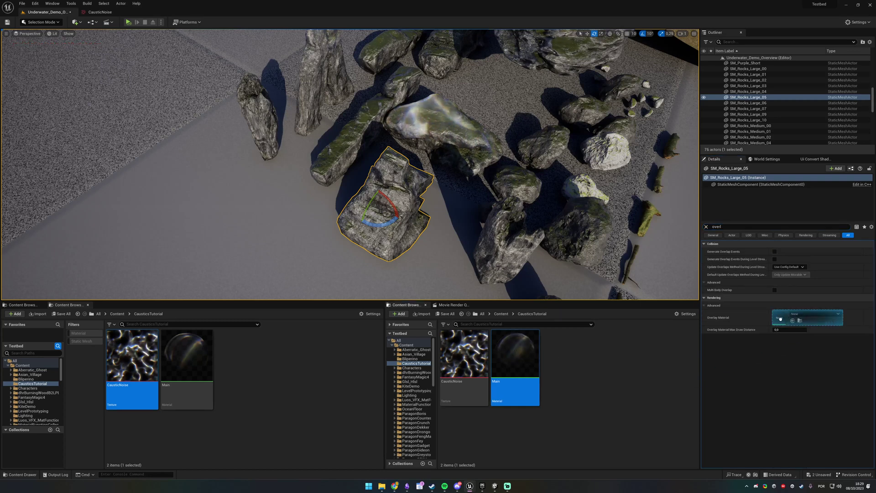
key("f")
mouse_move(395, 168)
right_mouse_down()
mouse_move(438, 150)
mouse_move(395, 168)
mouse_move(438, 192)
mouse_move(395, 169)
right_mouse_up()
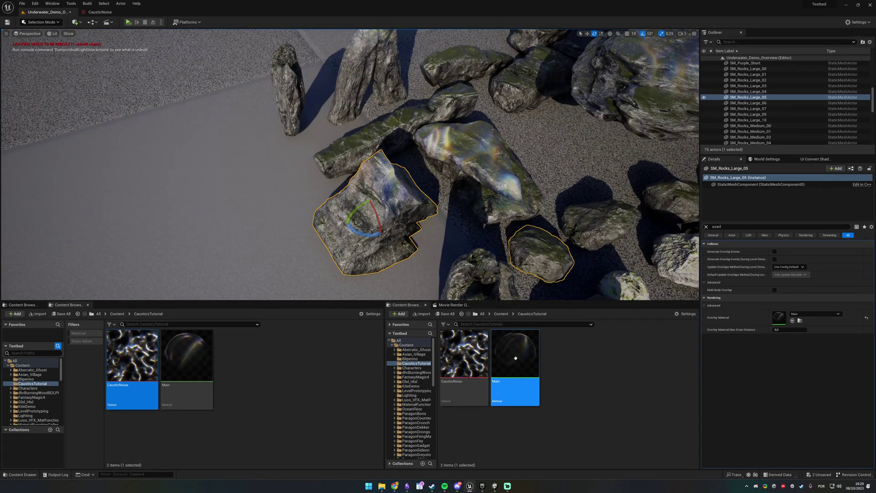
- Examine how the caustics wrap around the large rock SM_Rocks_Large_07 from several sides
right_click_drag(502, 237, 562, 200)
right_click_drag(449, 191, 386, 176)
left_click(449, 190)
left_click(449, 190)
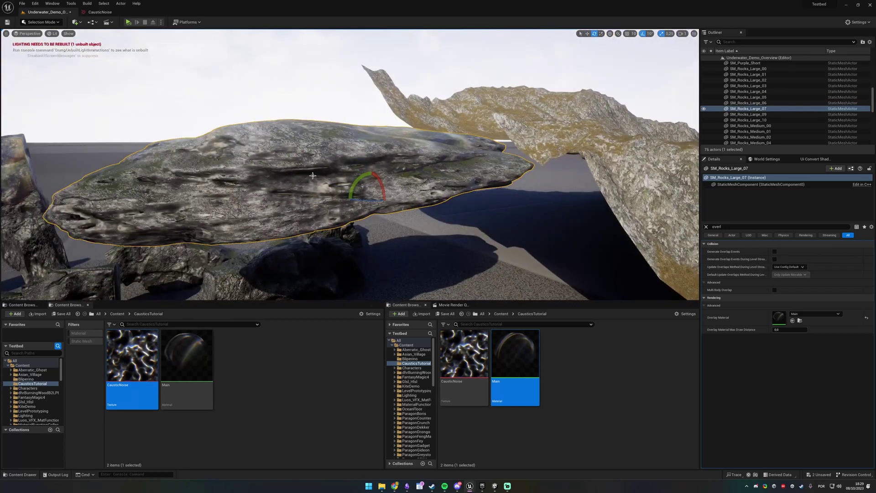
left_click_drag(437, 162, 342, 211, "alt")
left_click_drag(342, 201, 366, 136, "alt")
scroll(366, 135, "down", 3)
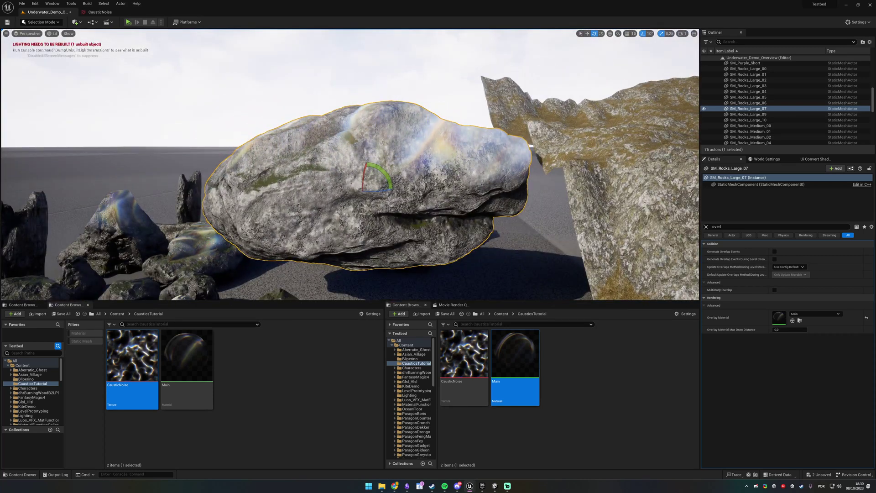
left_click_drag(332, 190, 255, 206, "alt")
scroll(350, 164, "down", 3)
- Duplicate the large rock SM_Rocks_Large_07 and place the copy right beside it
right_click_drag(349, 164, 349, 214)
right_click_drag(347, 182, 331, 230)
key("w")
key("ctrl+d")
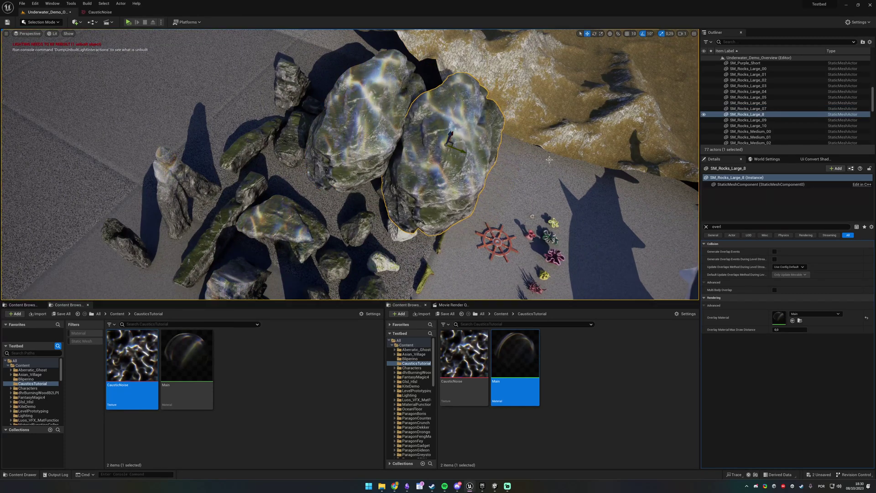
left_click(538, 183)
- Examine the caustic pattern across the two neighbouring large rocks from close up and from a distance
right_click_drag(538, 183, 561, 182)
mouse_move(402, 138)
right_mouse_down()
mouse_move(365, 119)
mouse_move(337, 132)
mouse_move(402, 138)
right_mouse_up()
left_click(402, 137)
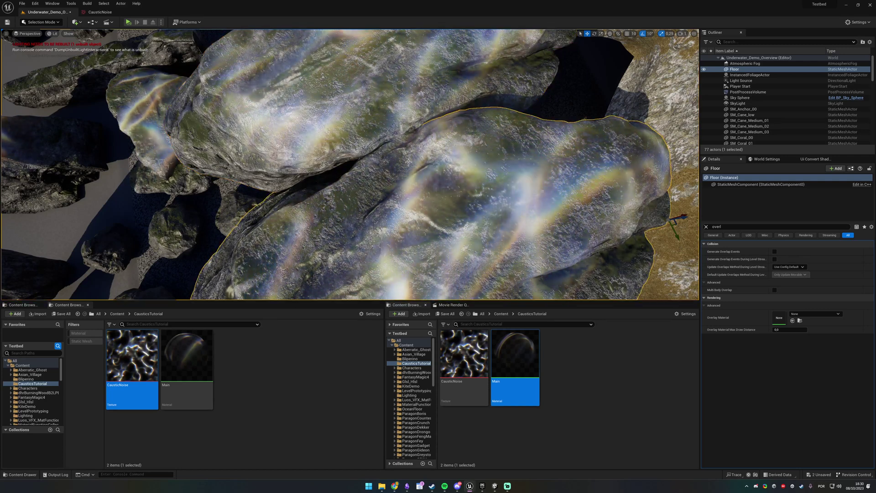
right_click_drag(445, 136, 392, 92)
right_click_drag(469, 141, 337, 66)
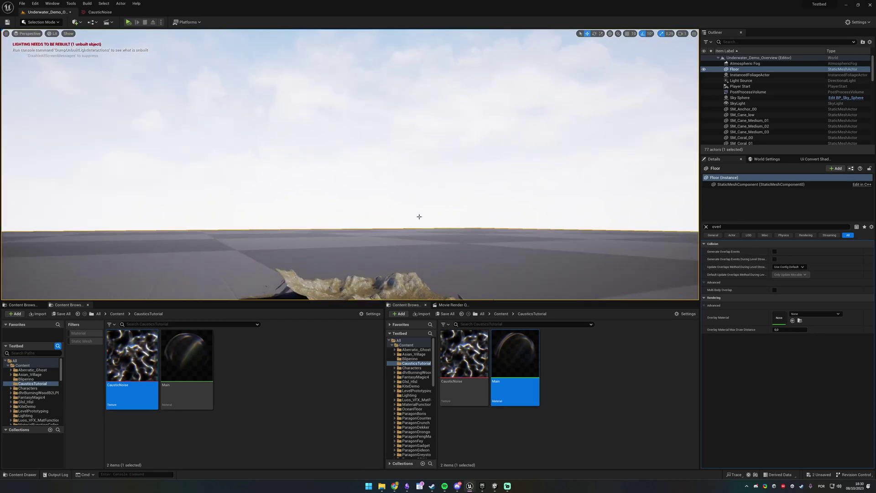
right_click_drag(377, 217, 429, 114)
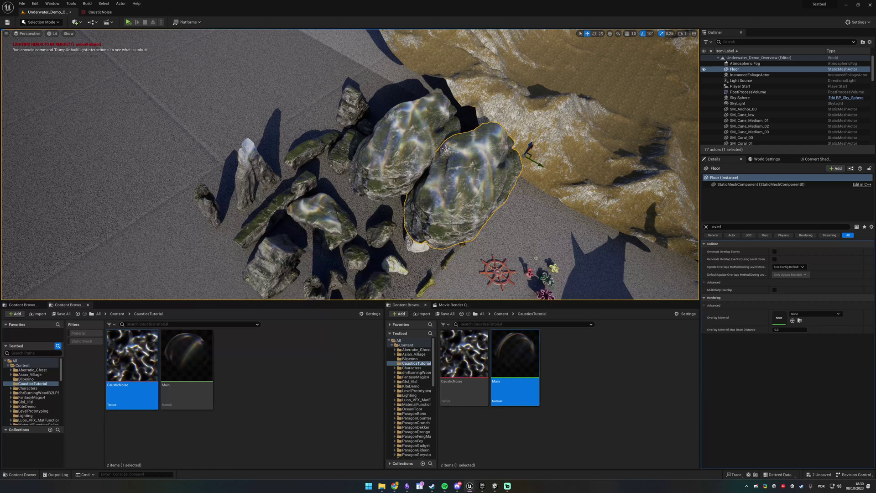
right_click_drag(415, 135, 440, 130)
- Assign the Main material as the shark's overlay material and check the caustics on its body
left_click(393, 124)
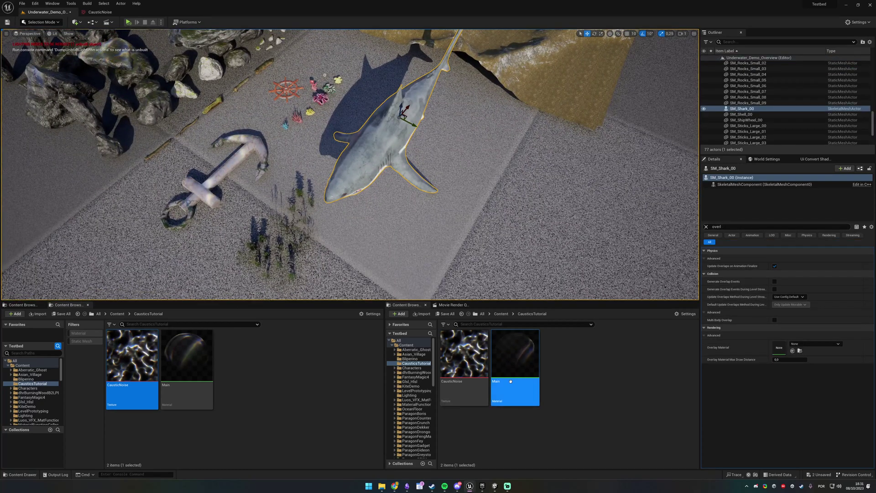
left_click_drag(515, 355, 779, 348)
mouse_move(349, 164)
right_mouse_down()
mouse_move(388, 150)
mouse_move(374, 164)
mouse_move(337, 168)
right_mouse_up()
left_click_drag(349, 169, 511, 187, "alt")
right_click_drag(346, 167, 351, 168)
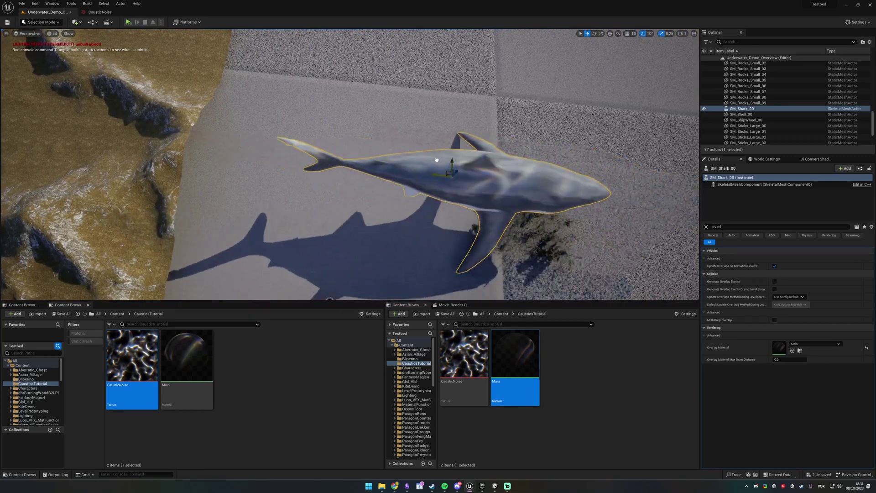
middle_click_drag(367, 201, 402, 180)
scroll(402, 179, "down", 4)
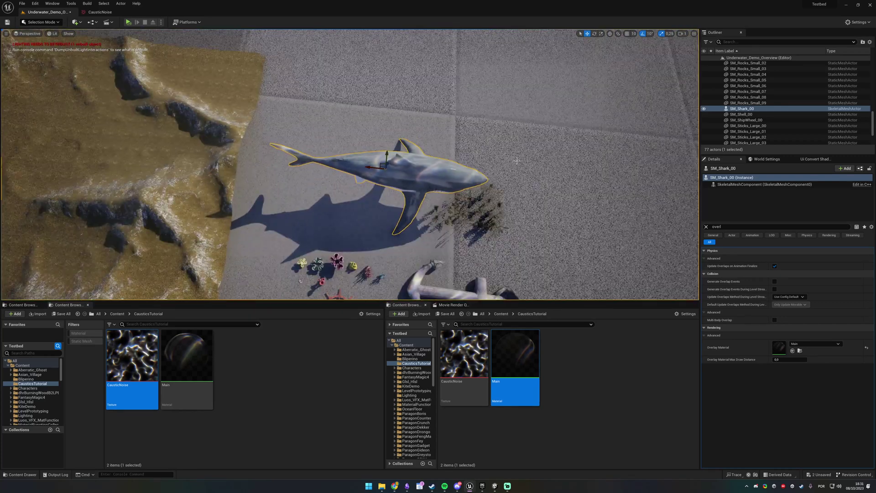
- Try scaling up and rotating the shark, and undo both changes
key("r")
left_click_drag(384, 167, 477, 153)
scroll(525, 181, "down", 5)
key("w")
right_click_drag(379, 111, 417, 137)
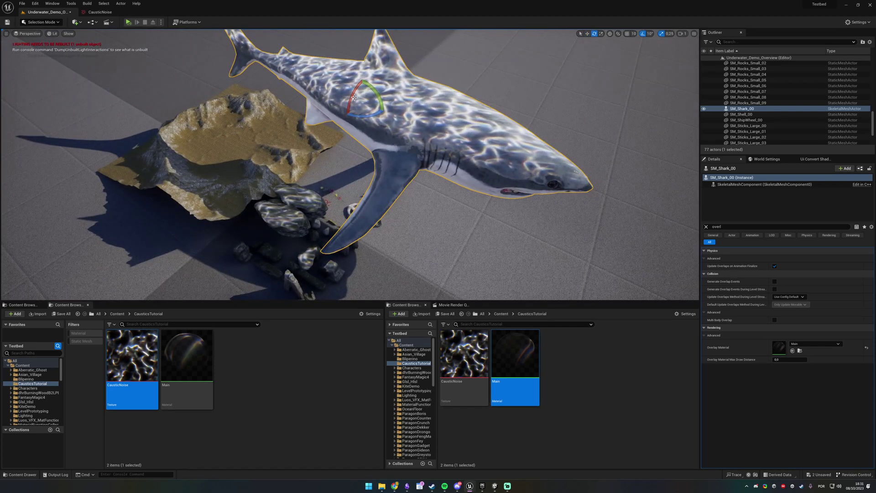
left_click_drag(354, 96, 367, 84)
key("ctrl+z")
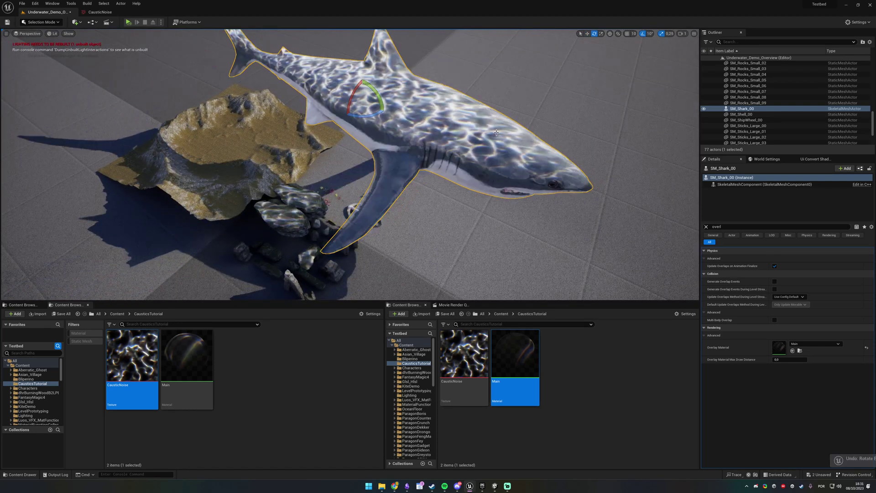
key("ctrl+z")
- Rotate the duplicated large rock, try scaling it up to compare the caustics, and undo the scaling
right_click_drag(499, 127, 411, 131)
left_click(411, 132)
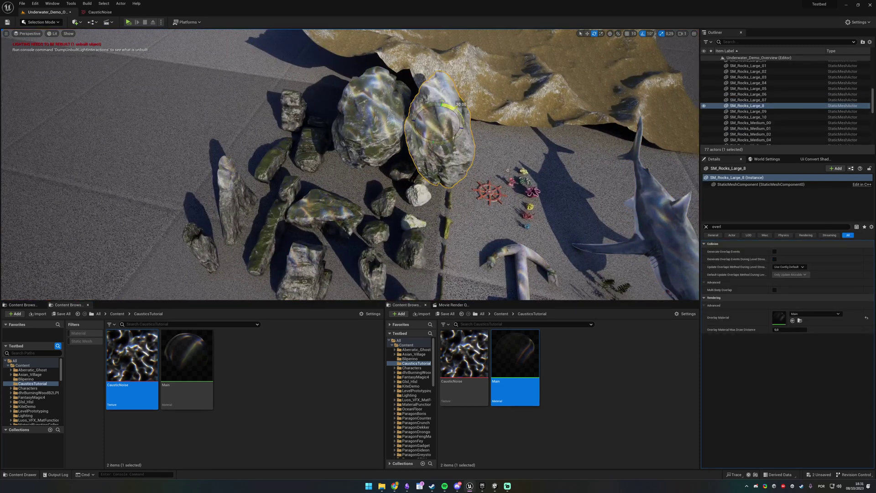
key("r")
left_click_drag(436, 123, 470, 104)
left_click_drag(470, 182, 320, 132, "alt")
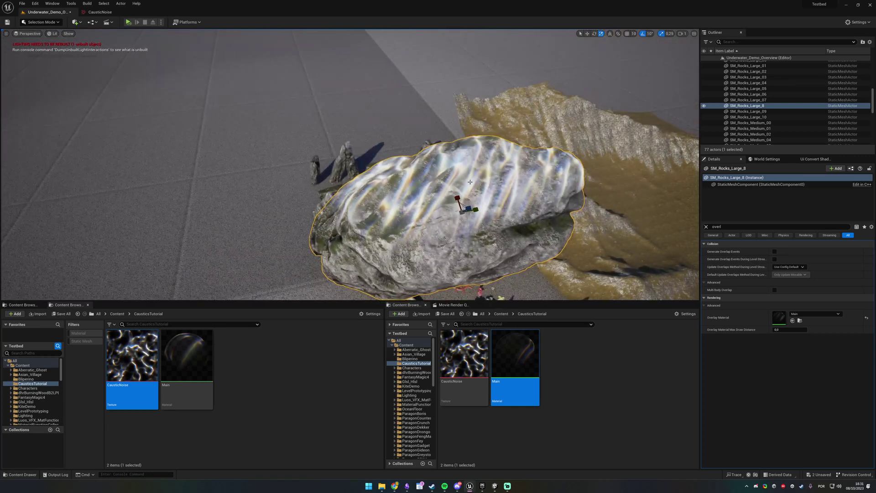
key("ctrl+z")
key("w")
left_click_drag(470, 182, 525, 238, "alt")
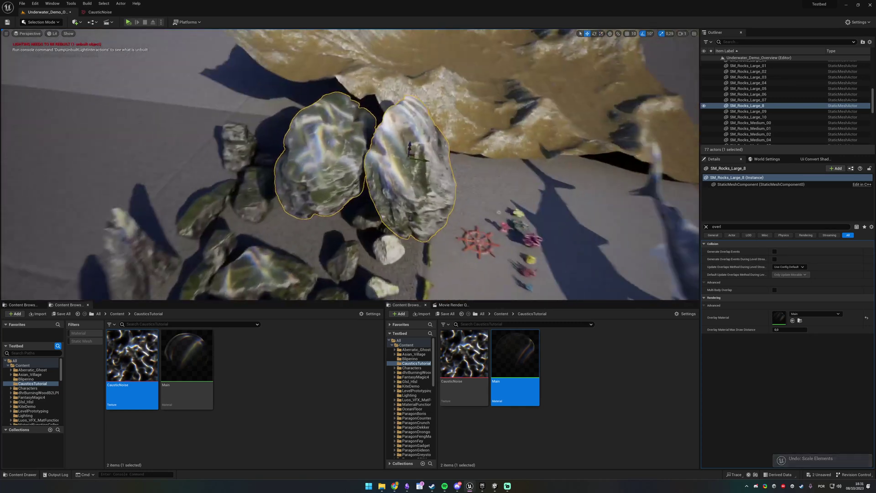
left_click_drag(509, 155, 510, 156, "alt")
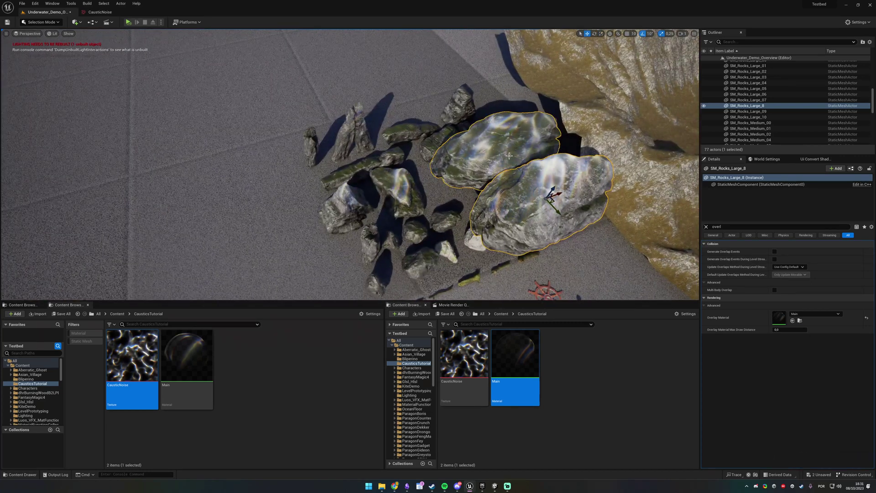
- Inspect the CausticNoise texture up close and return to the rocks in the level
double_click(453, 349)
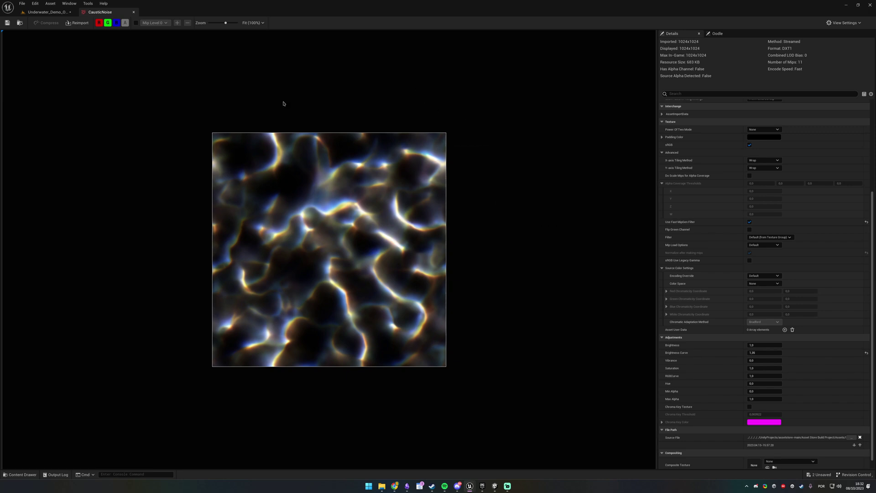
scroll(292, 299, "up", 5)
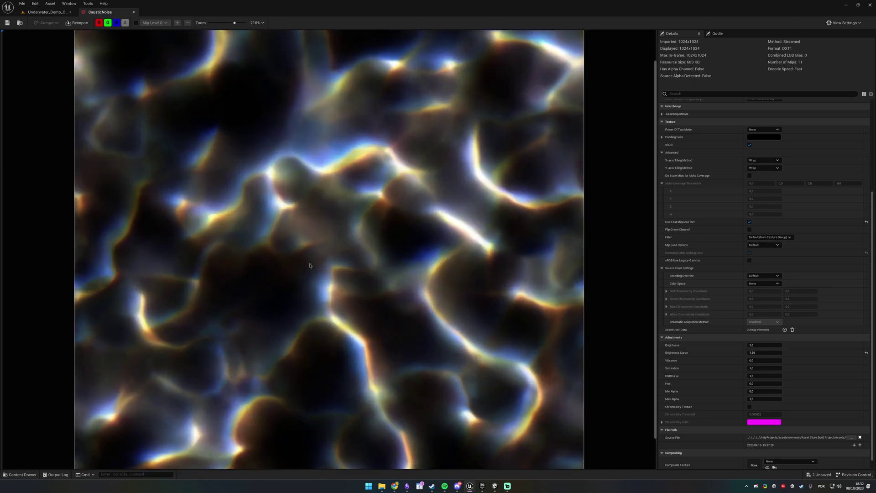
scroll(320, 269, "down", 4)
left_click(47, 12)
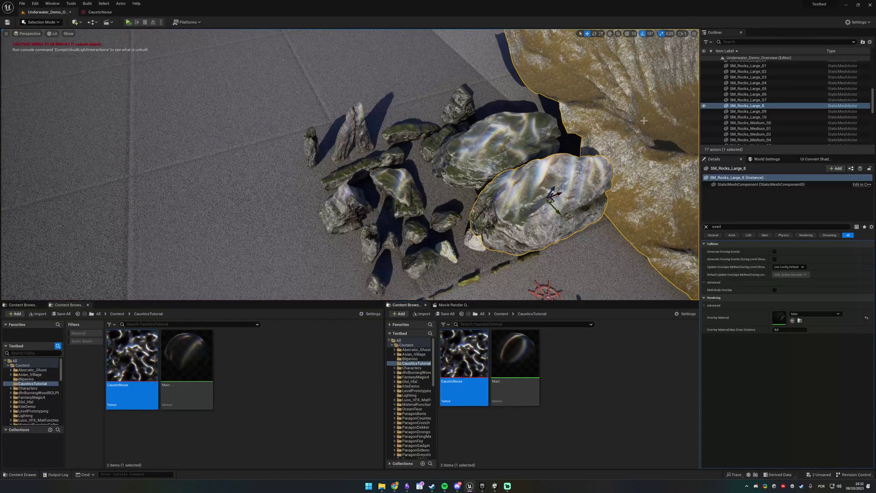
key("f")
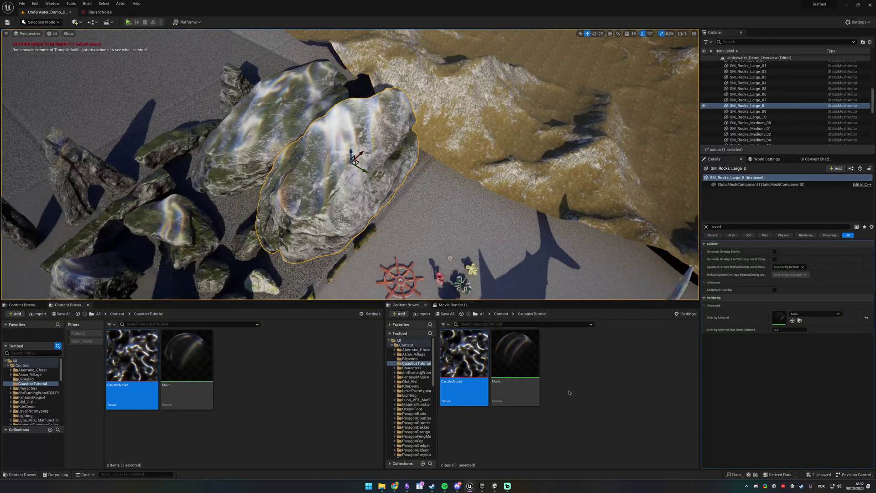
right_click_drag(350, 164, 331, 176)
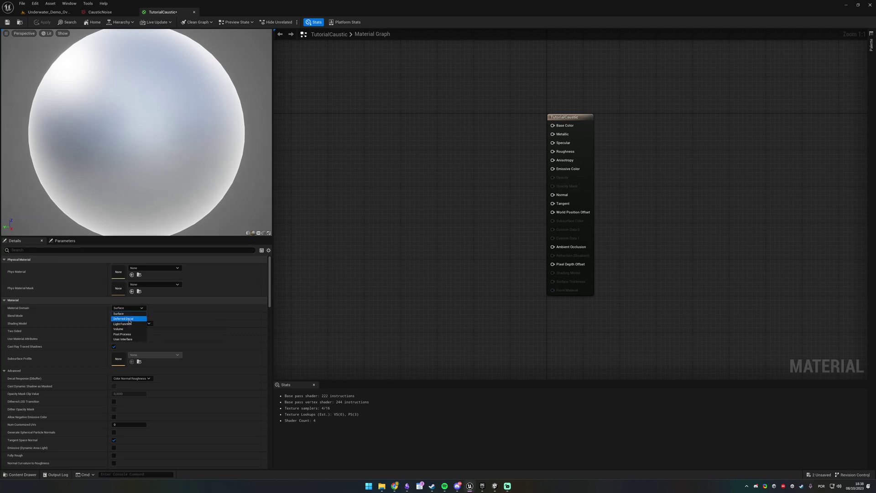
- Keep the TutorialCaustic material's domain as Surface, and set its blend mode to Additive and shading model to Unlit
left_click(171, 311)
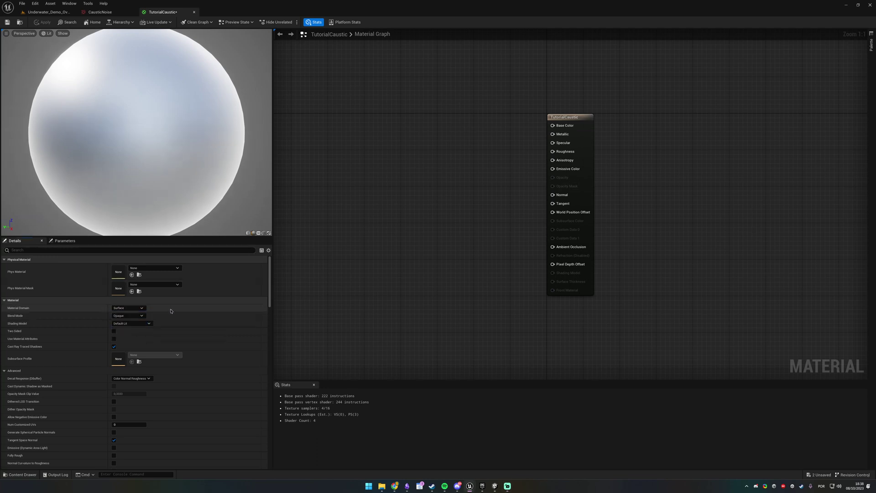
left_click(136, 315)
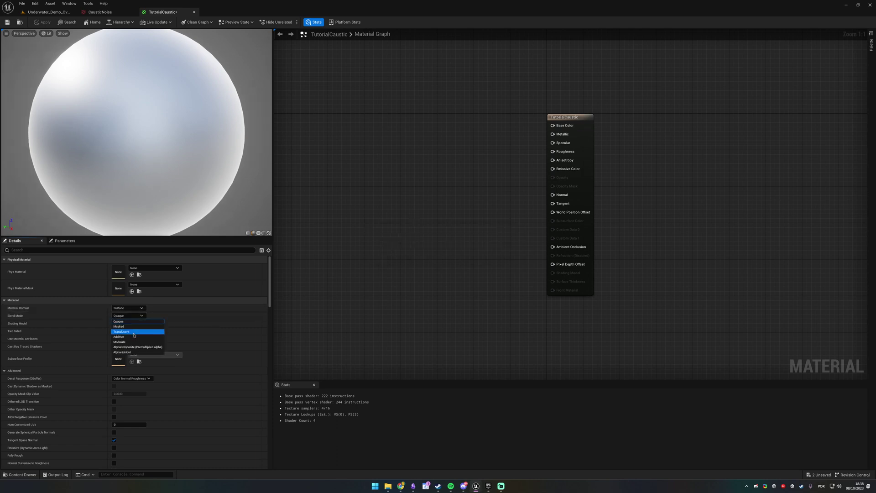
left_click(134, 337)
left_click(138, 324)
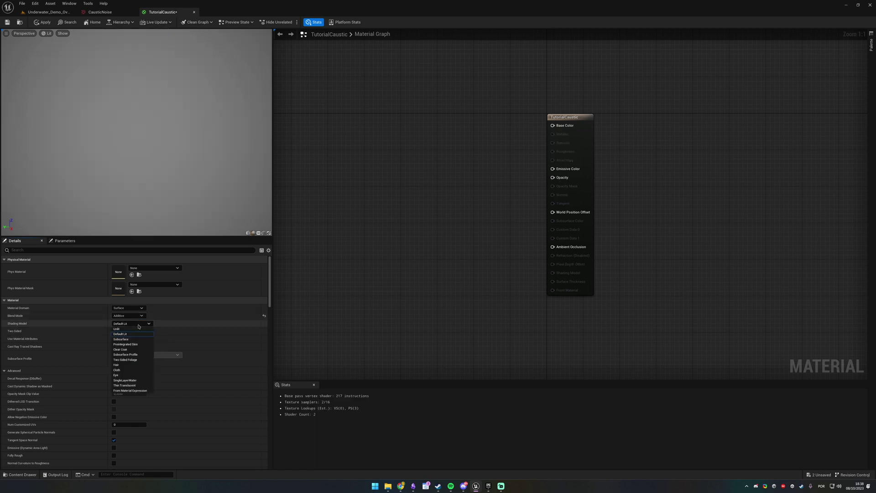
left_click(139, 329)
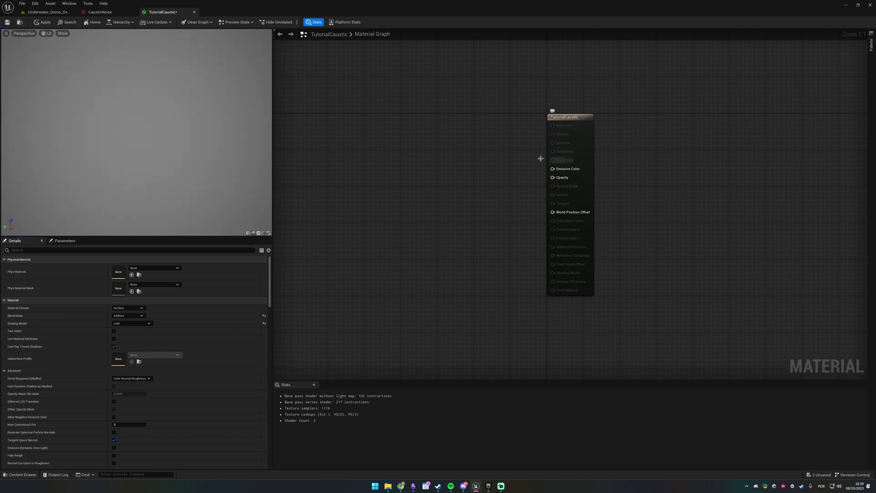
- Return to the underwater level and move the large caustic-covered rock slightly
right_click_drag(376, 154, 408, 155)
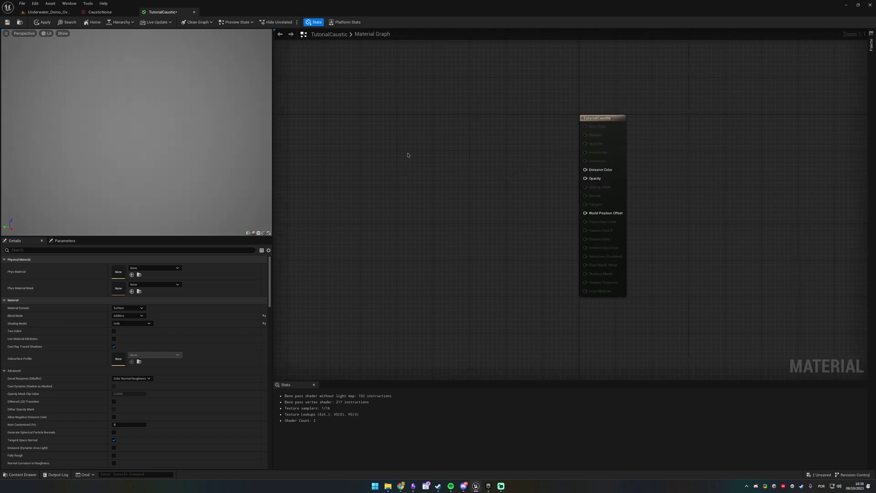
left_click(55, 12)
left_click_drag(350, 158, 431, 121, "alt")
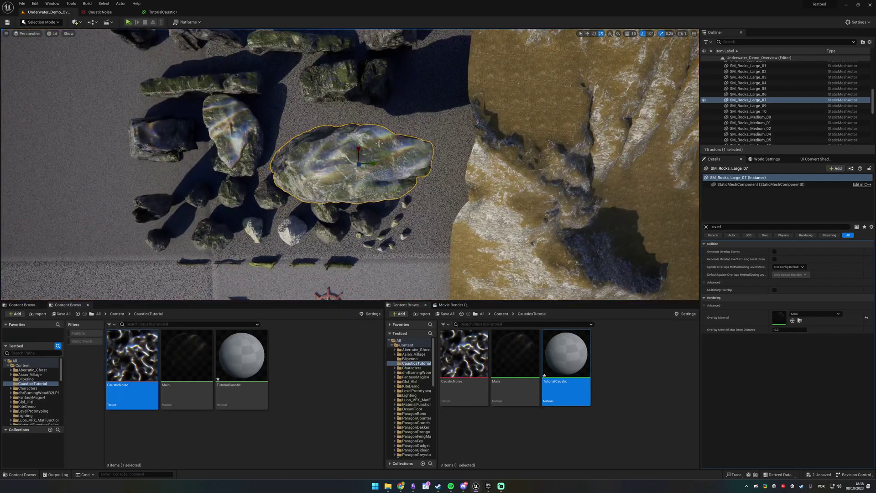
left_click_drag(348, 186, 265, 182, "alt")
key("w")
mouse_move(357, 163)
left_mouse_down()
mouse_move(376, 168)
mouse_move(434, 243)
mouse_move(294, 215)
mouse_move(283, 141)
mouse_move(319, 118)
mouse_move(475, 233)
mouse_move(289, 225)
mouse_move(385, 242)
mouse_move(397, 176)
mouse_move(423, 215)
mouse_move(348, 166)
mouse_move(313, 166)
mouse_move(362, 167)
left_mouse_up()
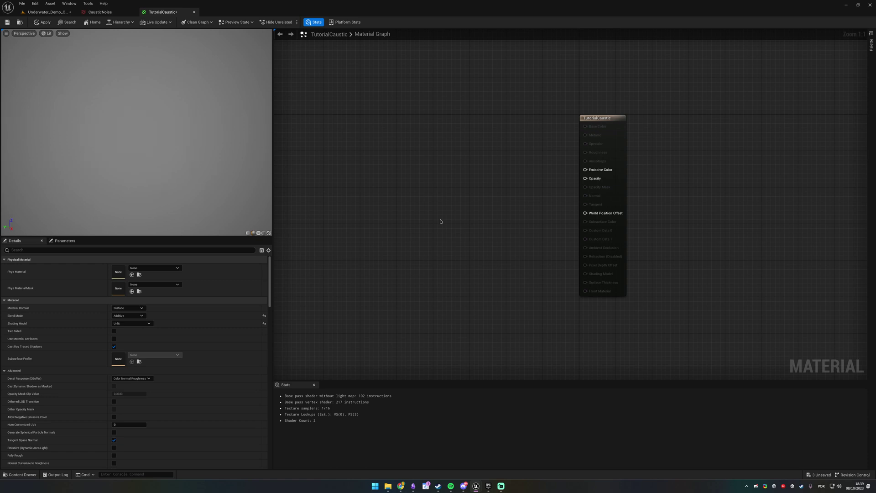
- Add an Absolute World Position node to the TutorialCaustic graph, well before the material's output node
right_click_drag(369, 187, 559, 190)
right_click(364, 157)
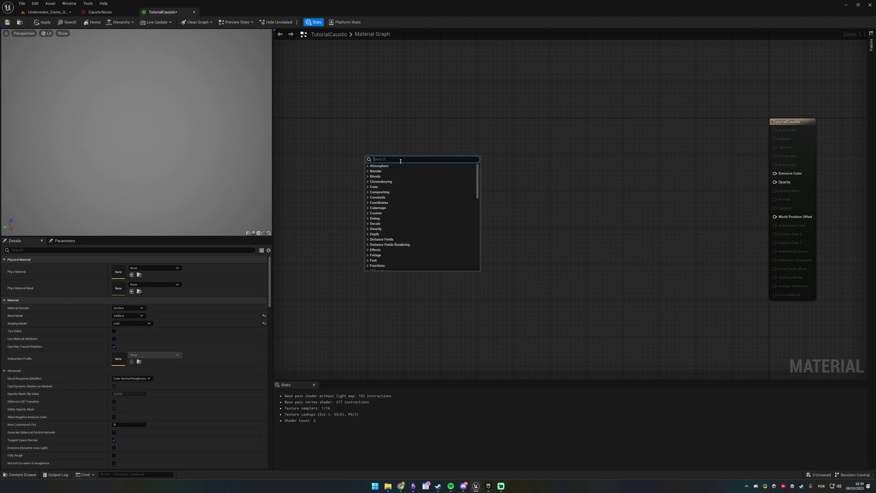
type("world posi")
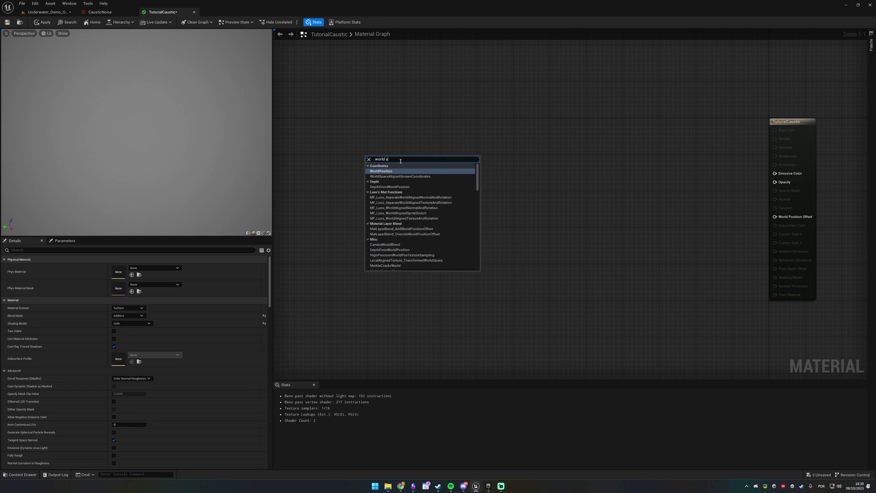
key("Return")
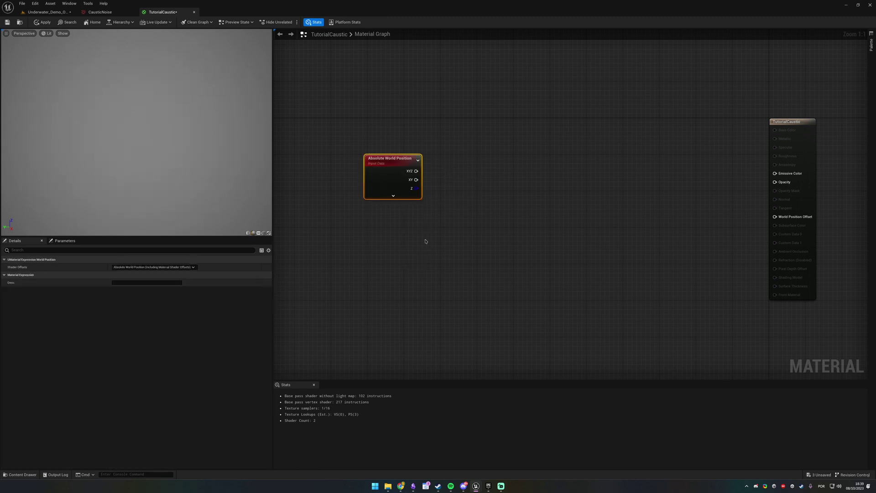
left_click_drag(373, 164, 381, 164)
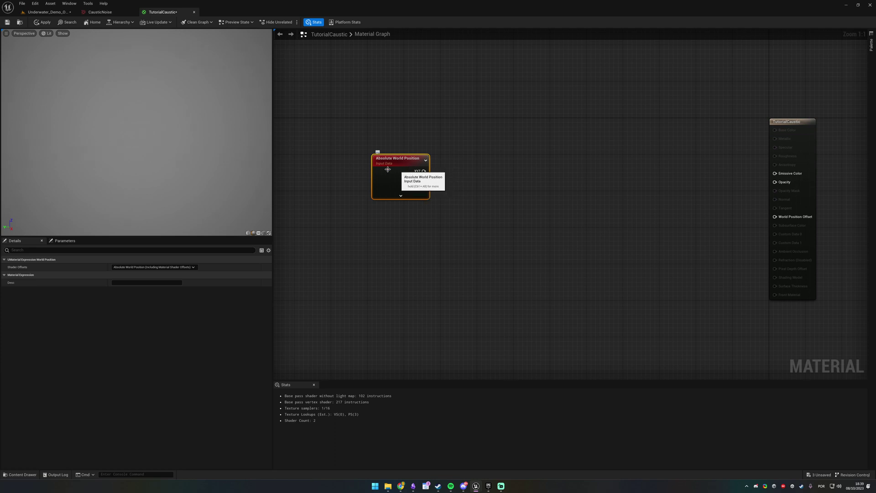
- Feed the XYZ output of Absolute World Position into a new DebugFloat3Values node
left_click_drag(449, 197, 450, 197)
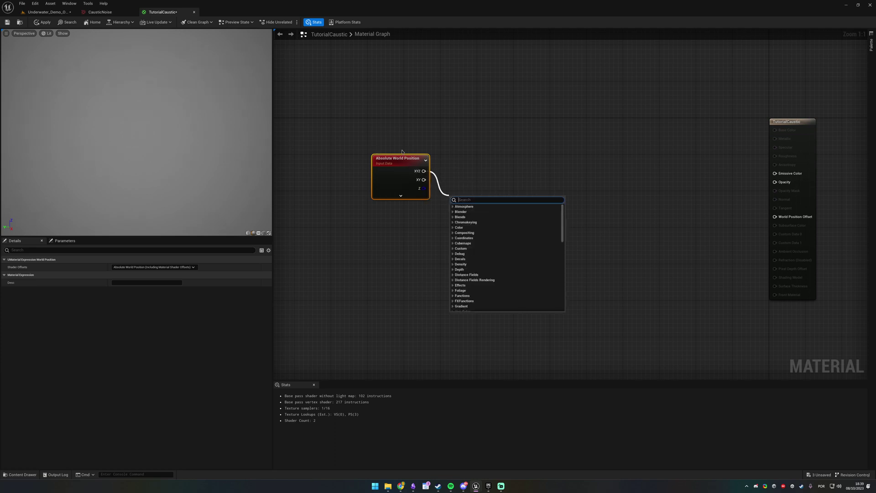
left_click(379, 145)
left_click_drag(363, 159, 404, 179)
right_click(395, 191)
left_click(430, 186)
right_click(485, 190)
type("debug")
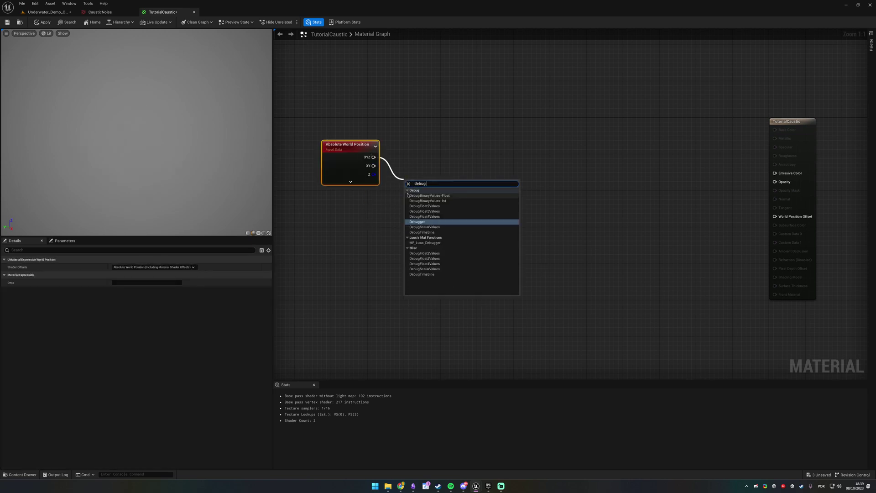
left_click(424, 212)
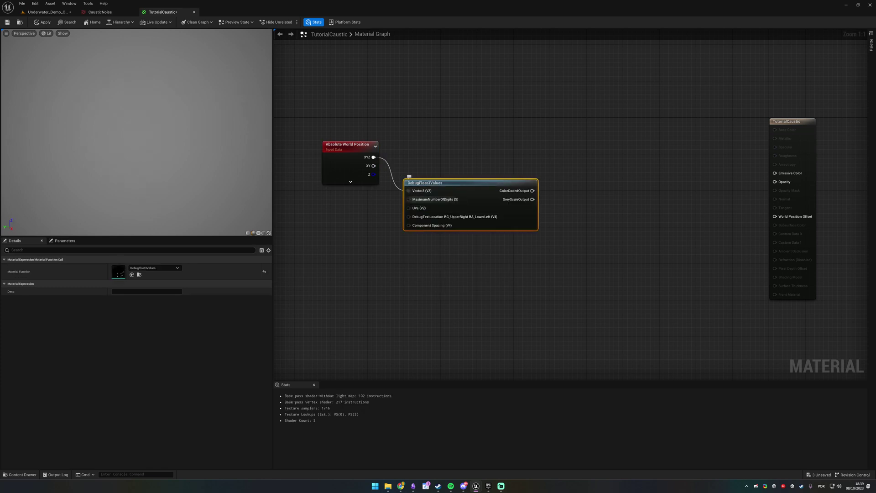
- Preview the DebugFloat3Values node on a plane mesh and examine the world position digits from different distances and angles
right_click(446, 199)
left_click(470, 208)
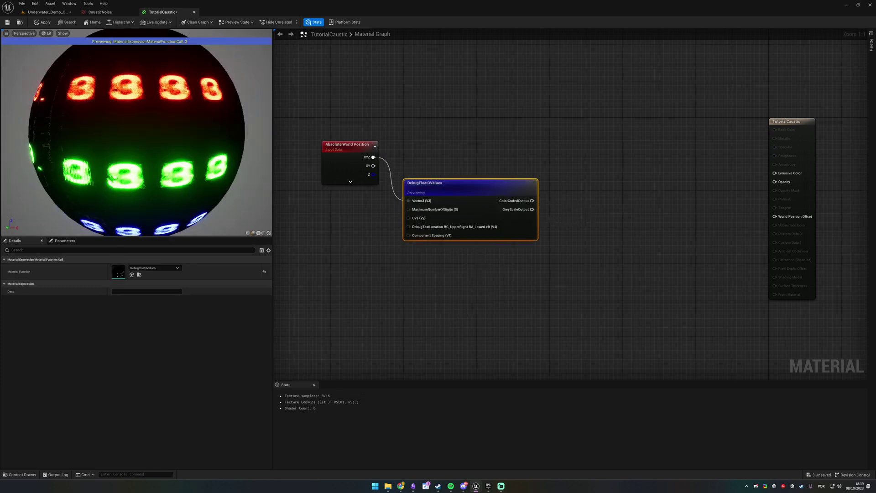
left_click(258, 233)
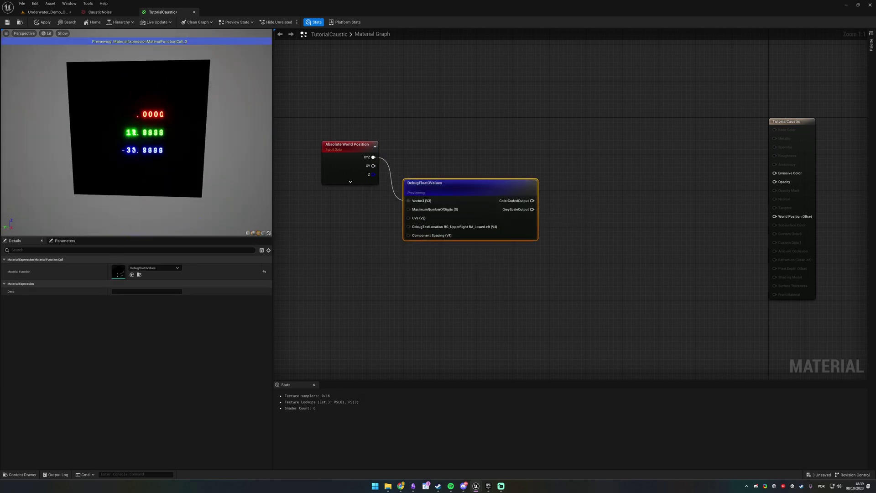
scroll(146, 133, "up", 5)
scroll(146, 133, "down", 5)
scroll(142, 140, "up", 2)
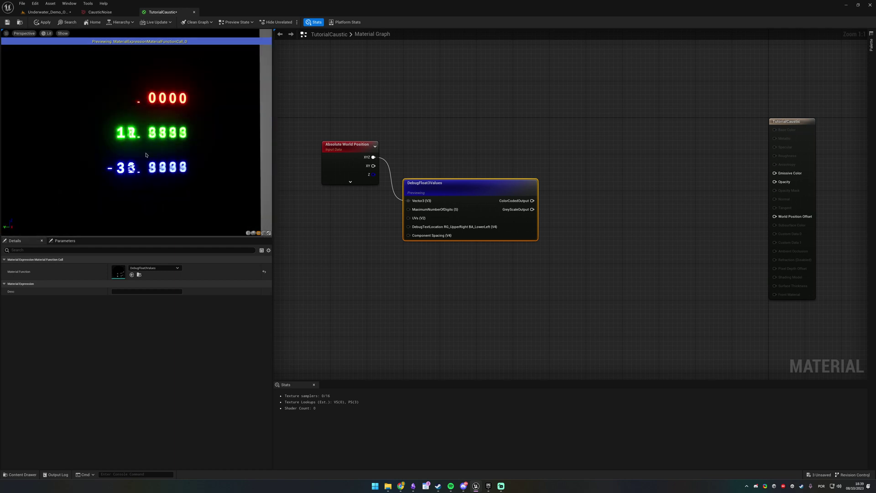
left_click_drag(148, 154, 127, 151)
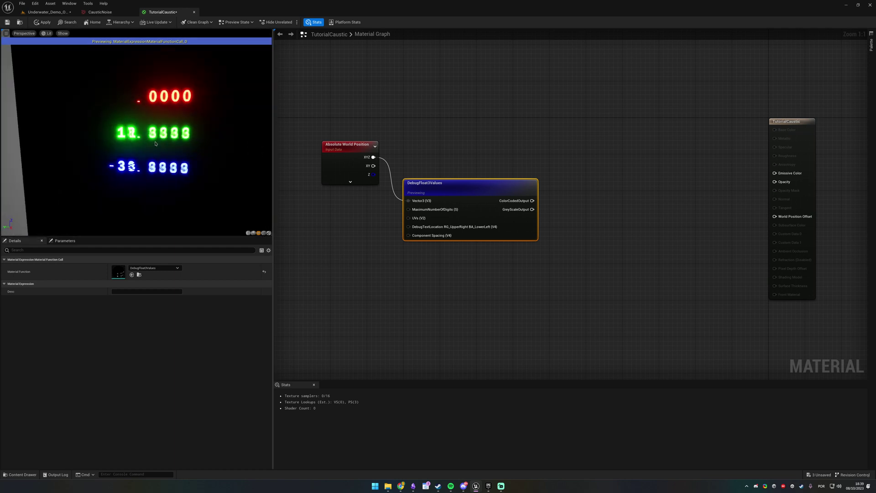
scroll(122, 139, "up", 4)
scroll(123, 138, "down", 6)
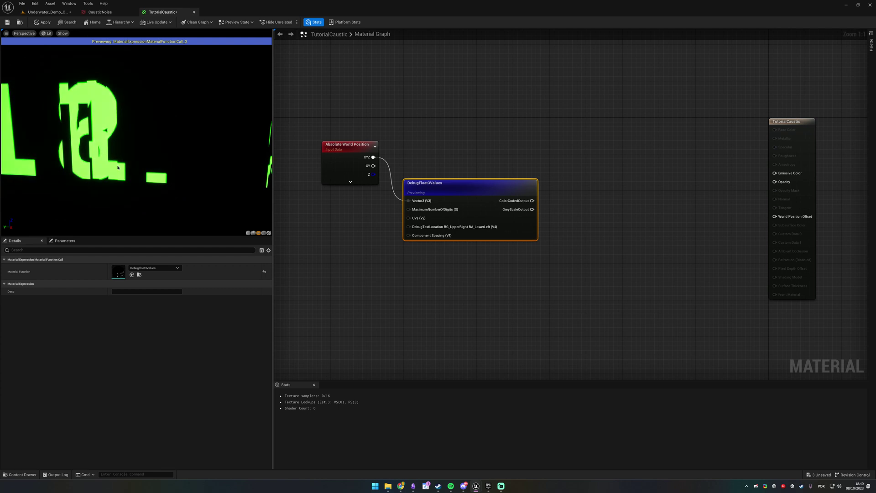
scroll(140, 148, "up", 2)
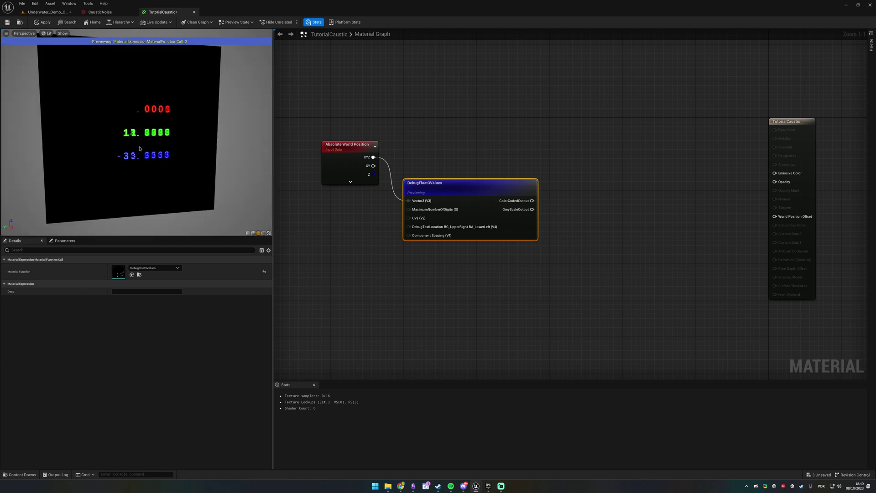
- Connect the world position's XYZ output to Emissive Color, save the material, and return to the underwater level
left_click_drag(373, 157, 774, 173)
left_click(7, 22)
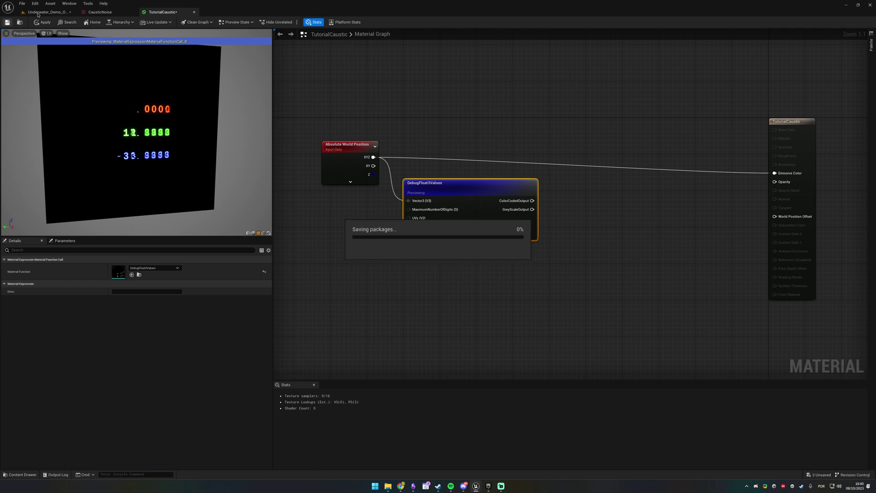
left_click(45, 11)
- Try the TutorialCaustic material on objects in the underwater level, view a rock up close, and undo the changes
left_click_drag(566, 355, 408, 110)
left_click(398, 243)
right_click_drag(505, 156, 592, 82)
left_click(505, 156)
key("f")
scroll(561, 157, "down", 6)
left_click_drag(506, 156, 401, 175, "alt")
key("ctrl+z")
key("ctrl+z")
key("ctrl+z")
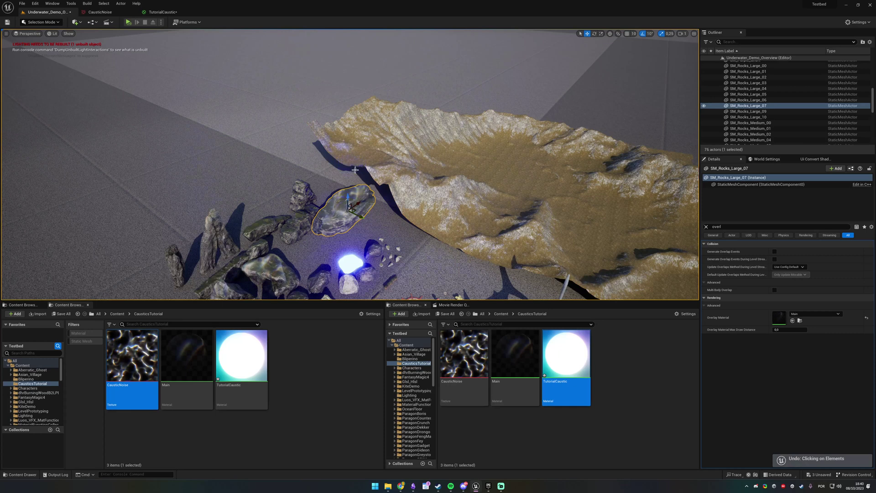
- Delete the DebugFloat3Values node from TutorialCaustic and feed the world position's XYZ output into a new Divide node
left_click(150, 12)
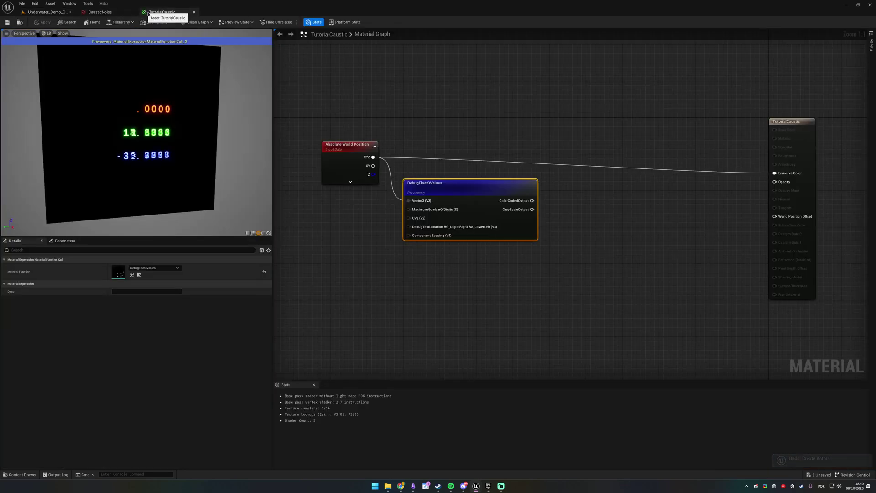
key("Delete")
left_click_drag(373, 157, 412, 176)
type("divide")
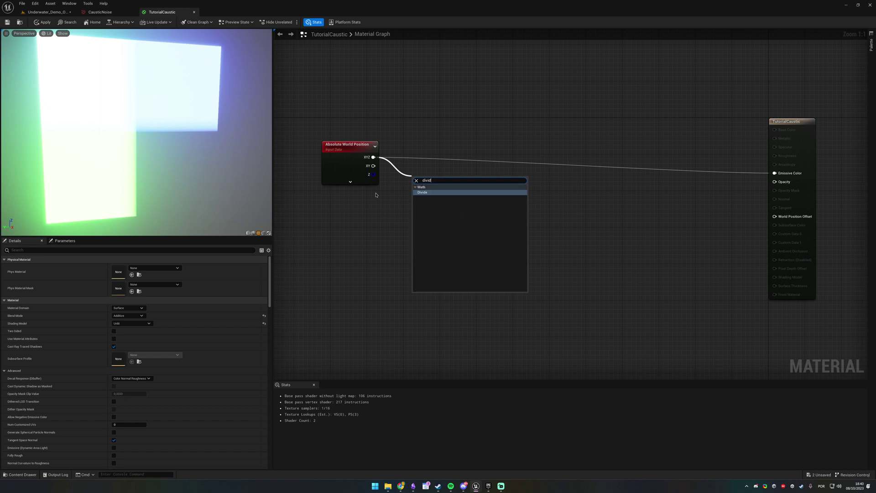
key("Return")
- Create a scalar parameter named UV Scale with a default value of 600 below the world position node
left_click(343, 219)
right_click_drag(343, 219, 414, 219)
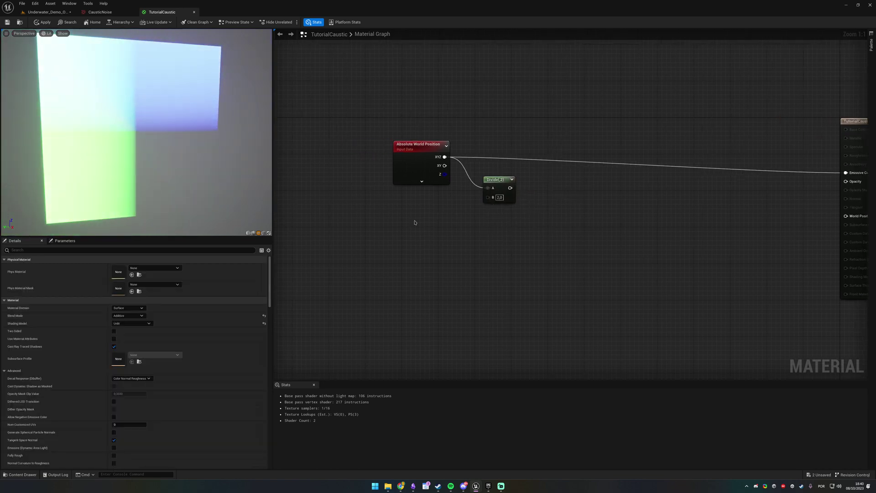
key("s")
left_click(414, 216)
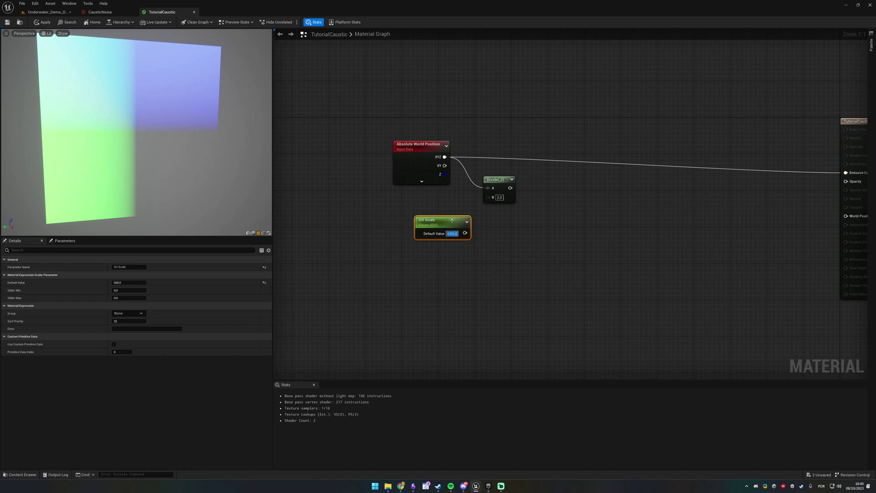
- Connect UV Scale to the Divide node's B input, output the Divide to Emissive Color, and apply the material
left_click_drag(465, 233, 847, 174)
key("q")
right_click(505, 151)
left_click(529, 156)
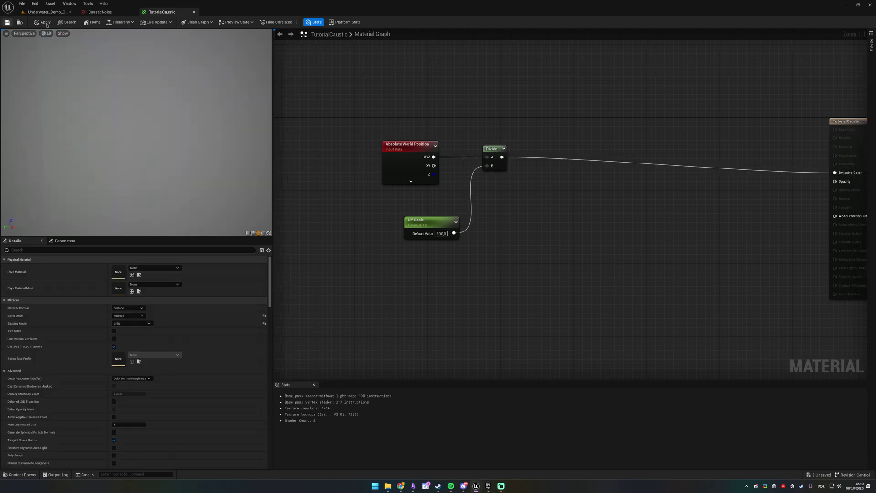
left_click(44, 22)
- Test the world position divided by UV Scale on a medium rock in the level, view it around, and undo the assignment
left_click(46, 12)
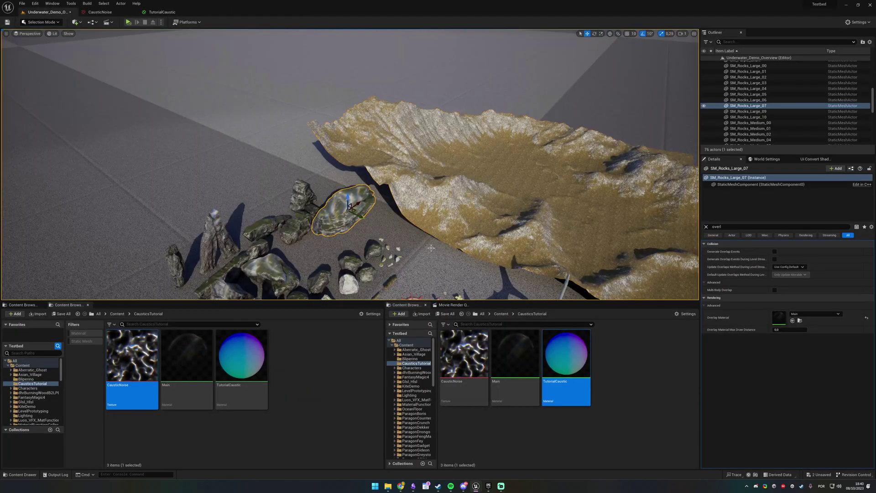
right_click_drag(431, 248, 401, 292)
key("w")
left_click_drag(565, 360, 412, 69)
left_click(392, 205)
key("f")
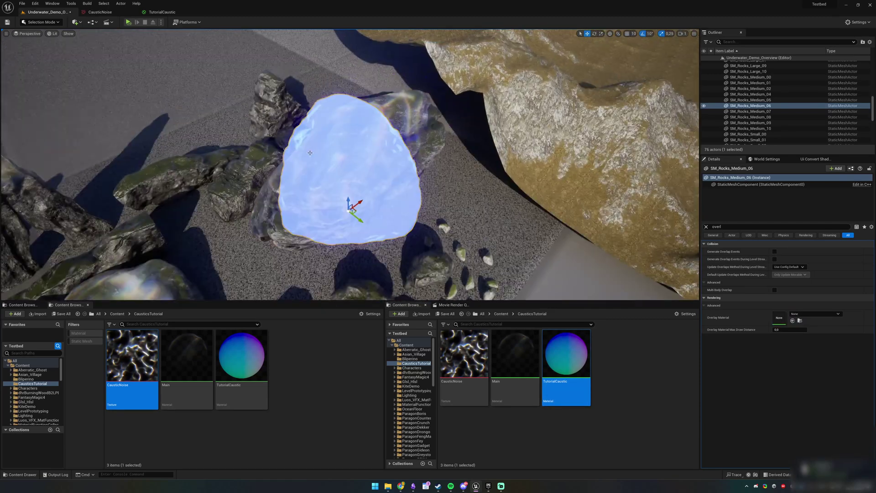
left_click_drag(309, 153, 472, 168, "alt")
scroll(309, 152, "down", 5)
key("ctrl+z")
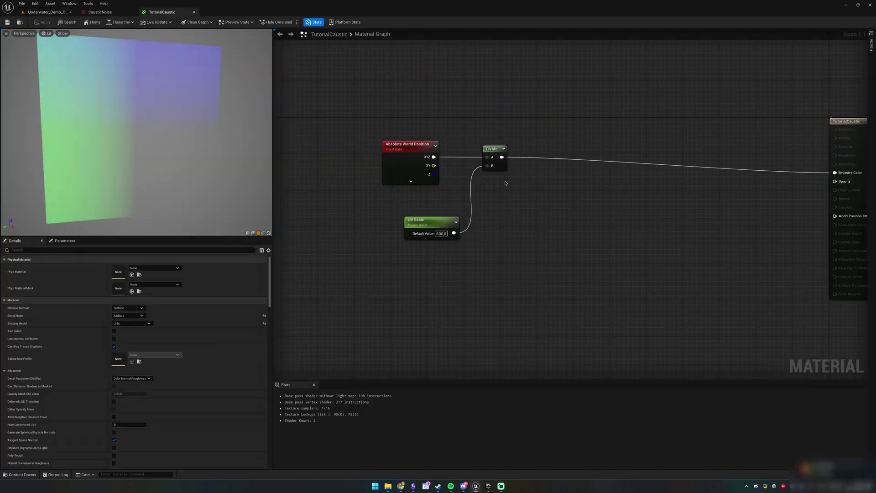
- Duplicate the Divide node below the original and connect the world position's XYZ and UV Scale to its A and B inputs
left_click_drag(425, 223, 398, 220)
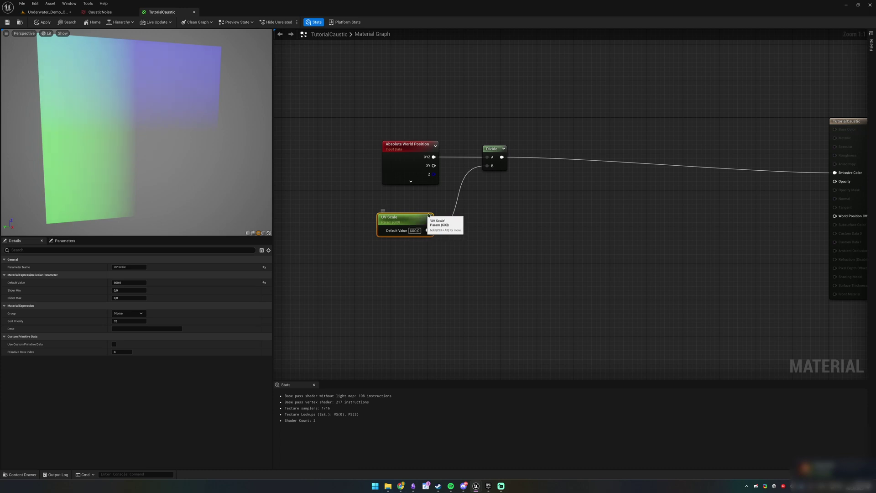
left_click(519, 208)
left_click(497, 152)
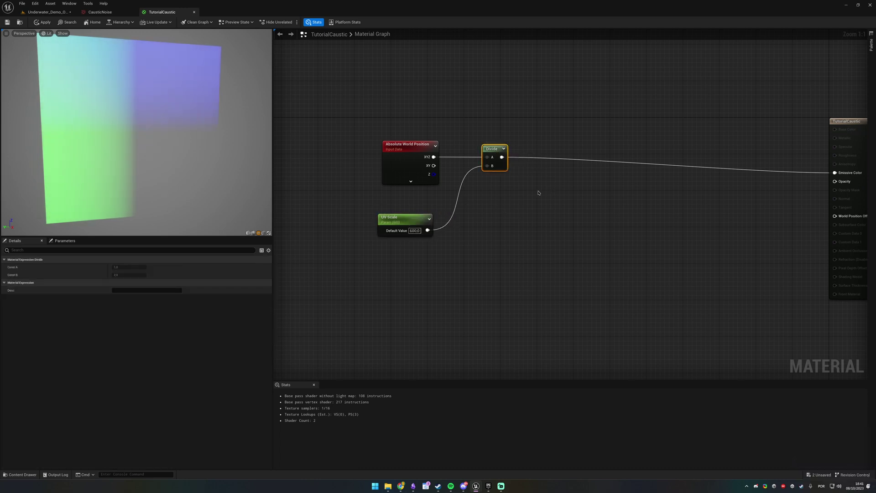
key("ctrl+d")
left_click_drag(528, 190, 495, 213)
left_click(468, 182)
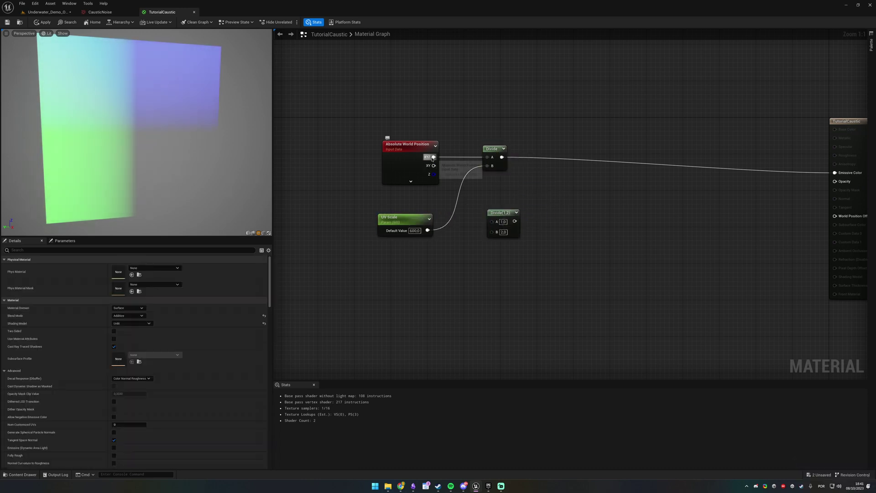
left_click_drag(433, 157, 492, 221)
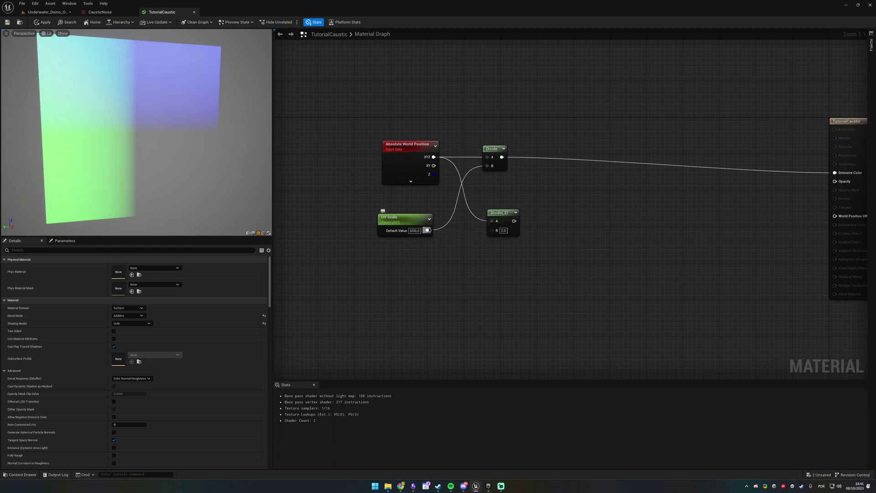
left_click_drag(428, 230, 492, 229)
left_click(497, 218)
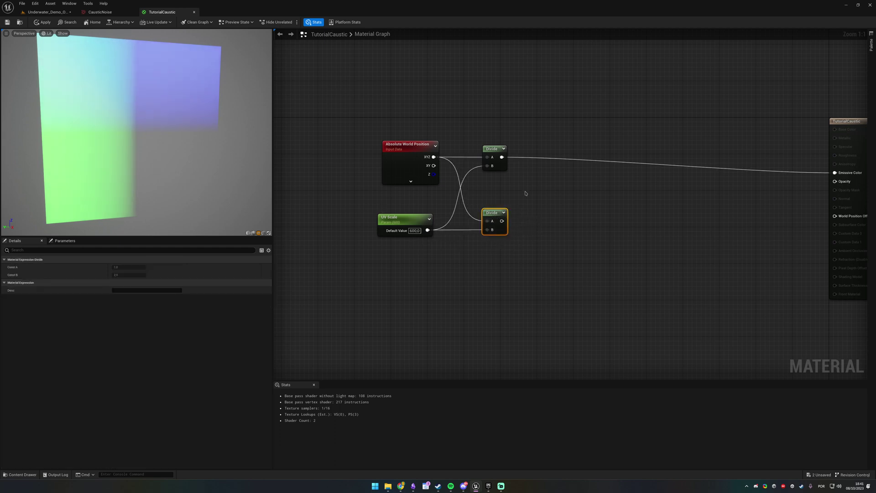
left_click(525, 193)
- Add a TexCoord node beside the Divide nodes and preview its UV gradient on the plane
right_click_drag(512, 166, 472, 172)
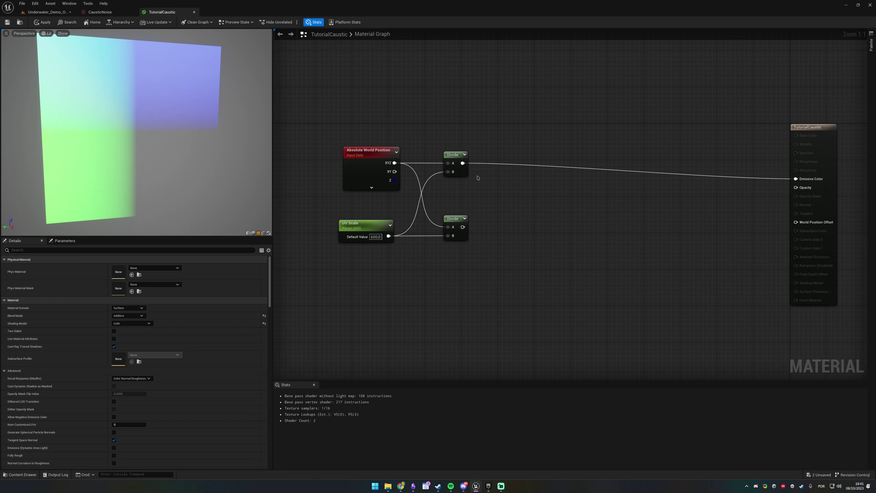
right_click(490, 182)
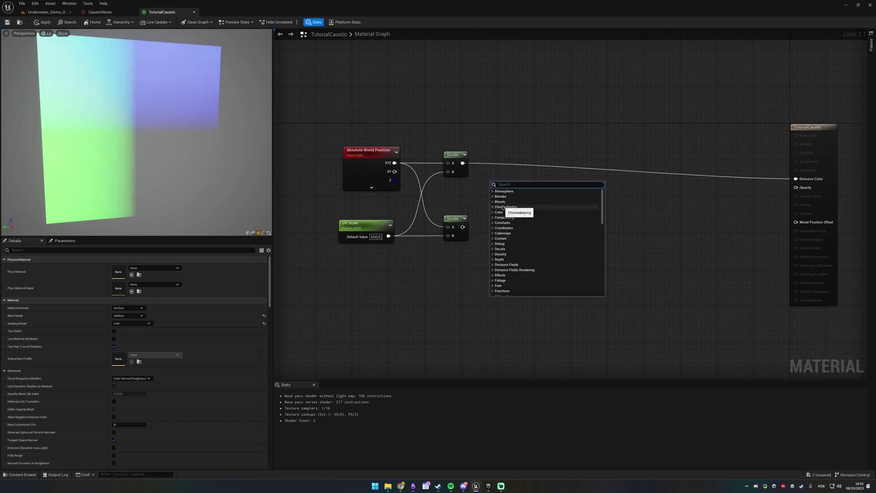
type("uv")
key("Escape")
key("u")
left_click(521, 178)
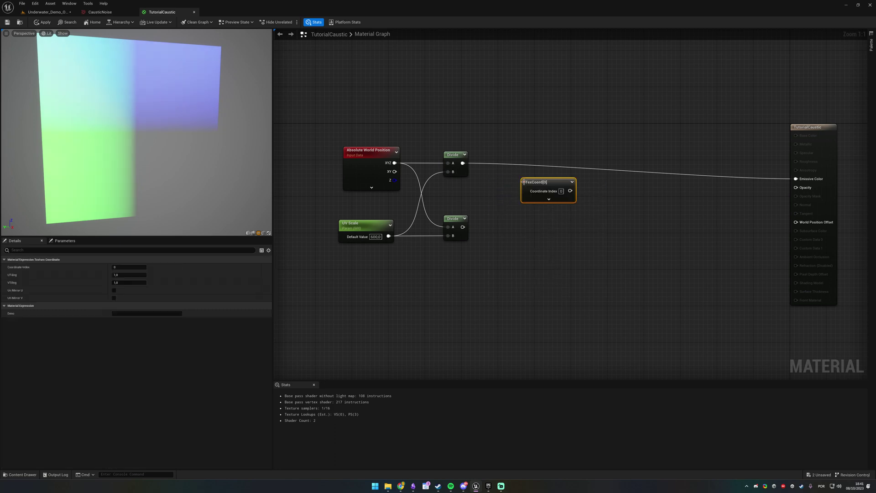
right_click(539, 187)
left_click(543, 199)
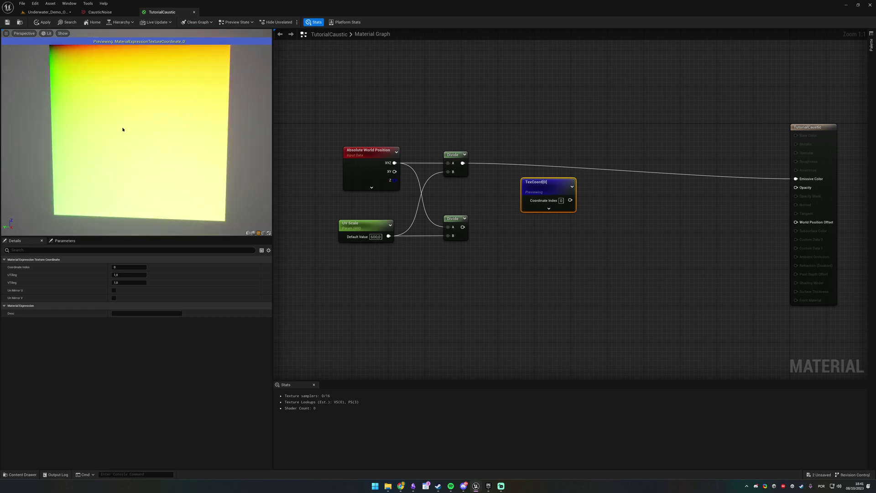
scroll(112, 114, "down", 3)
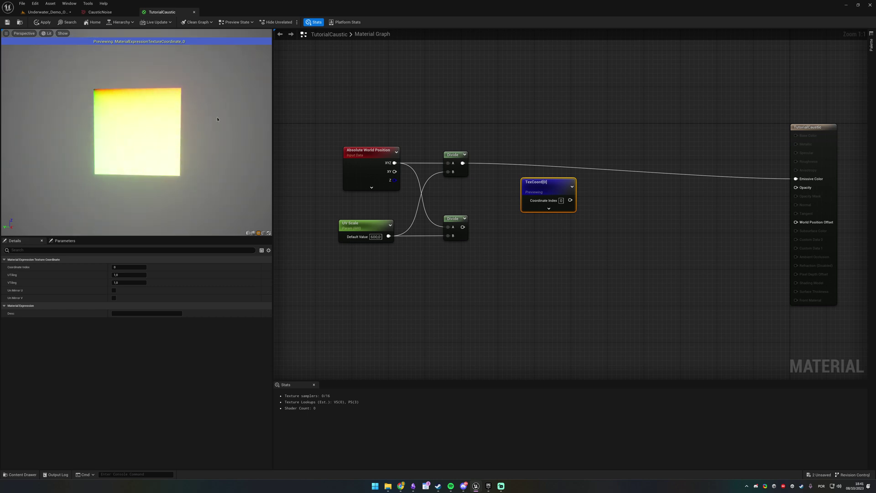
left_click_drag(539, 187, 524, 229)
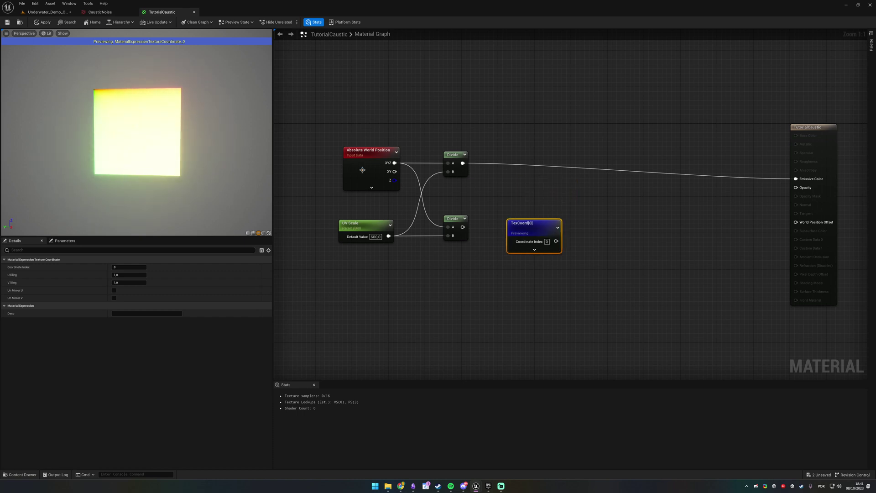
- Preview the Absolute World Position node on the plane to compare its colors with the texture coordinates
right_click(360, 168)
left_click(374, 178)
left_click_drag(151, 131, 132, 132)
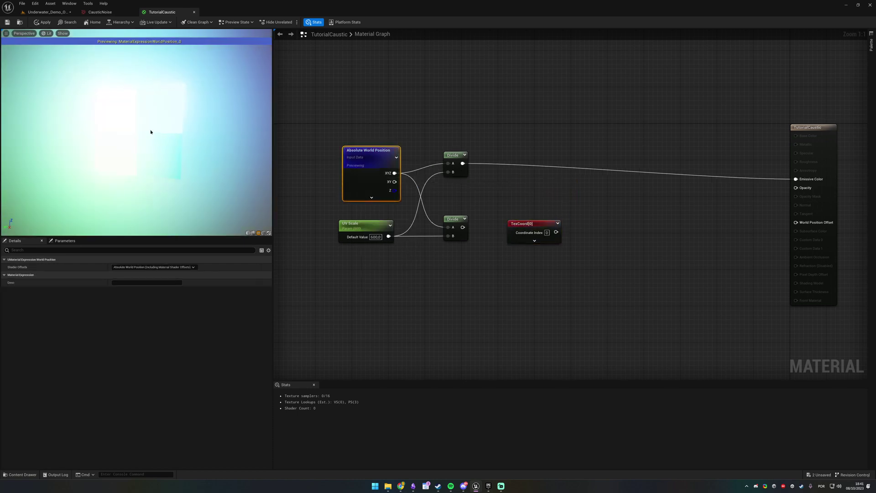
- Switch the material preview to Unlit shading and orbit the plane to inspect the world position colors
left_click(47, 33)
left_click(57, 50)
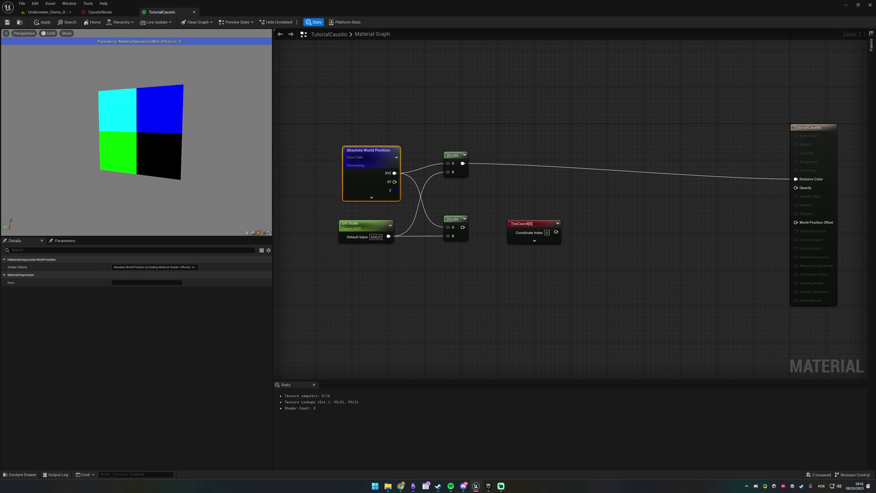
left_click_drag(148, 133, 139, 143)
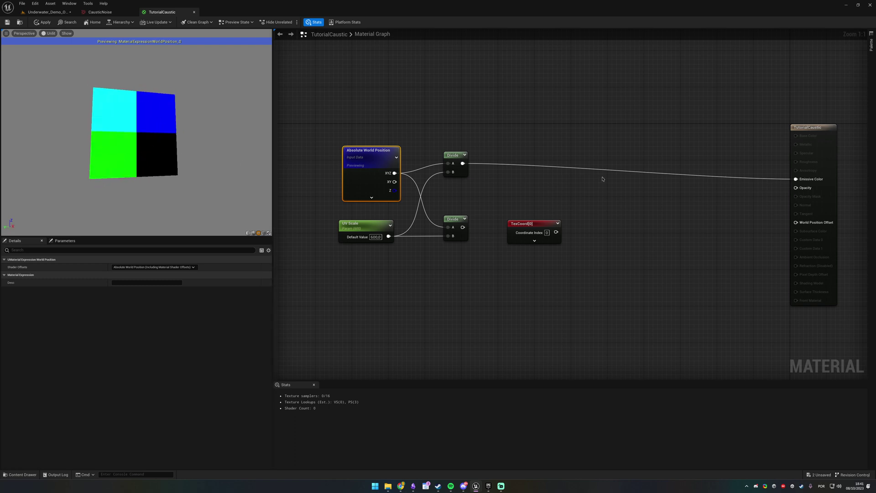
- Add a ComponentMask for R and G from the upper Divide node's output and align it beside that node
left_click_drag(462, 163, 471, 168)
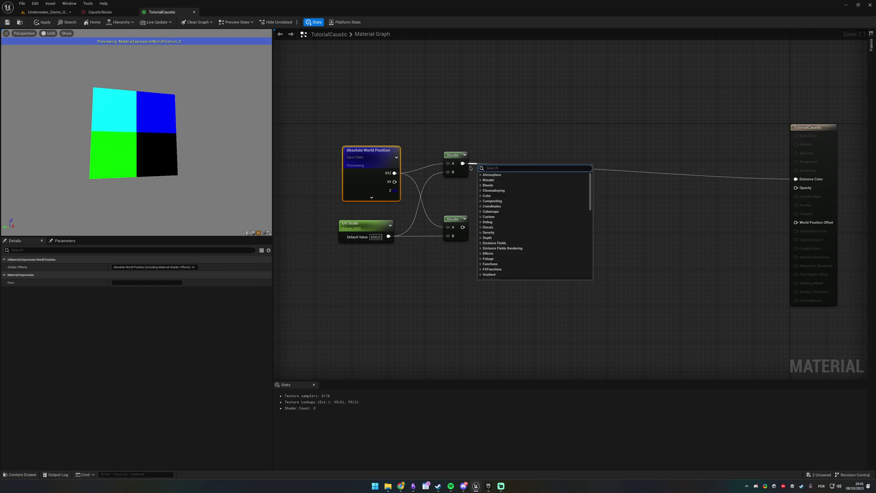
type("compon")
key("Return")
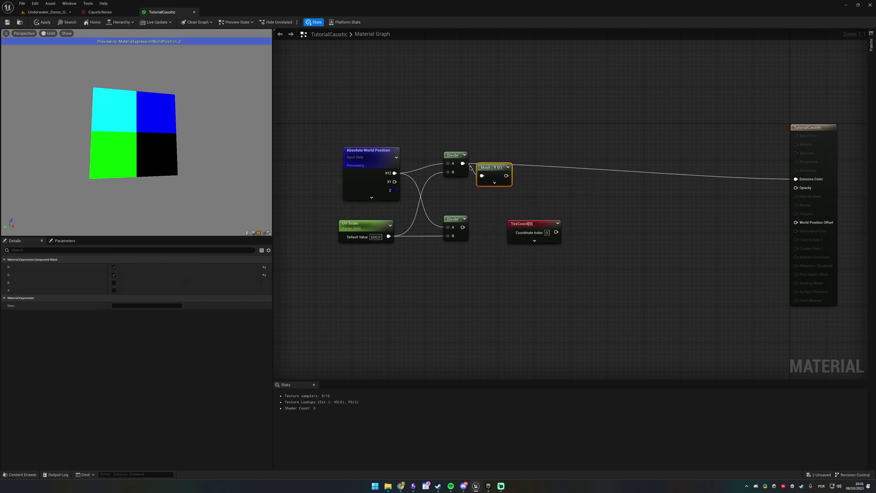
left_click_drag(498, 166, 511, 155)
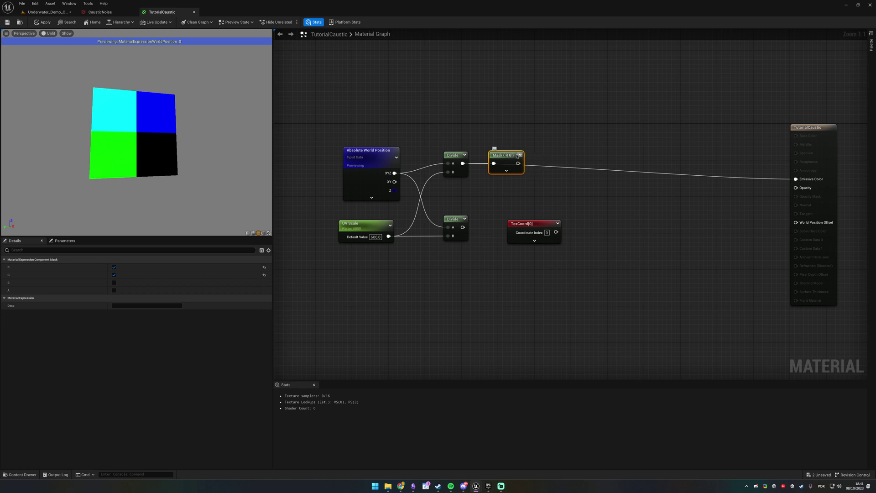
- Delete the TexCoord node and add a ComponentMask from the lower Divide node's output
left_click(547, 238)
key("Delete")
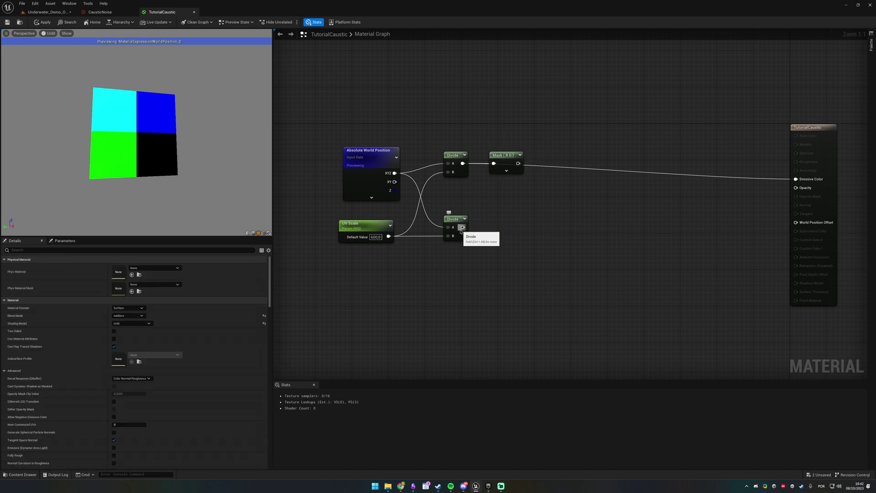
left_click_drag(462, 227, 502, 235)
type("mask")
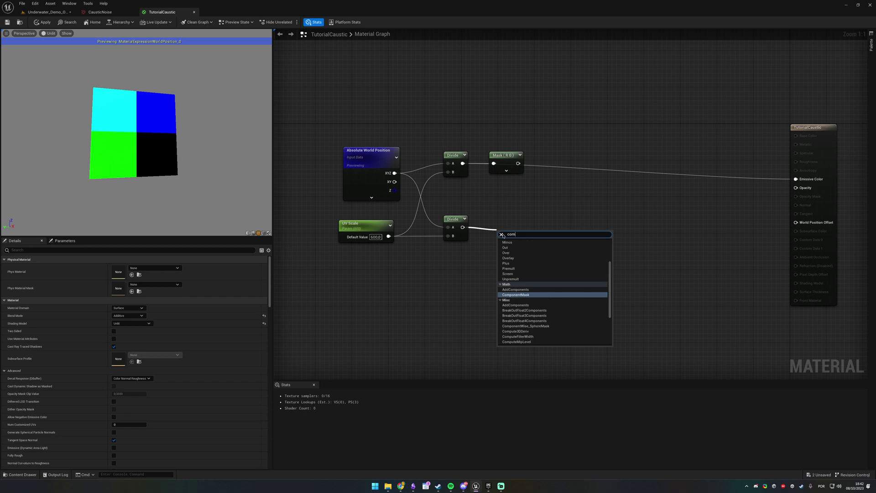
key("Return")
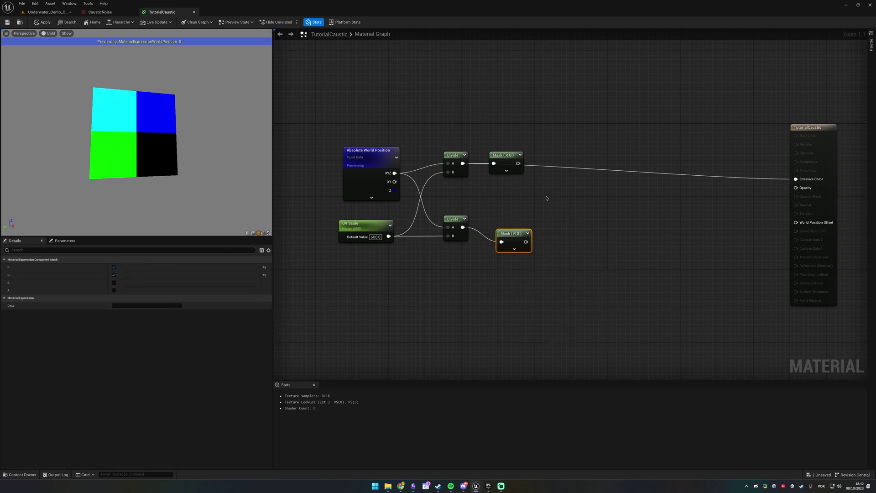
- Set the lower mask to pass only the G and B channels and line it up with its Divide node
left_click(114, 267)
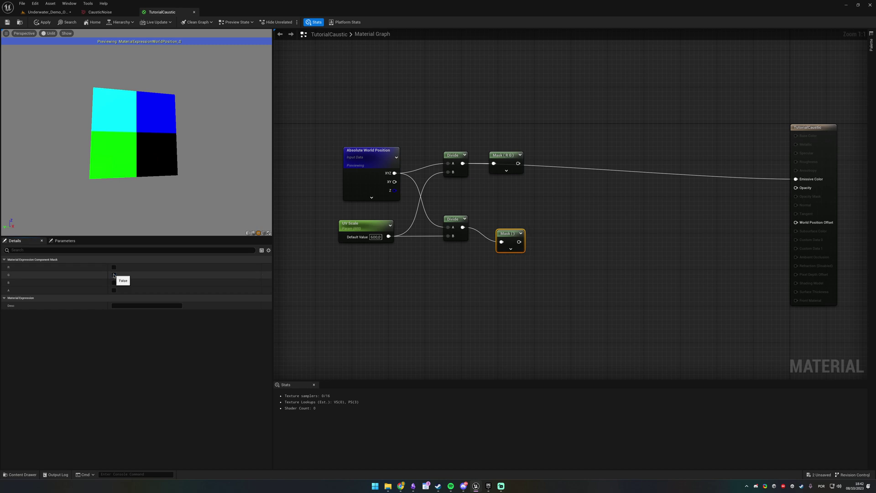
left_click(114, 275)
left_click(113, 283)
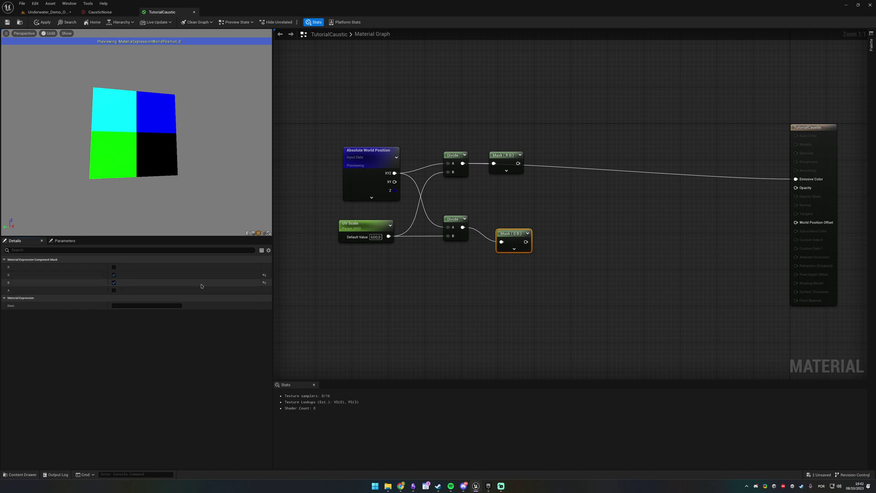
mouse_move(510, 245)
left_mouse_down()
mouse_move(501, 230)
mouse_move(510, 229)
left_mouse_up()
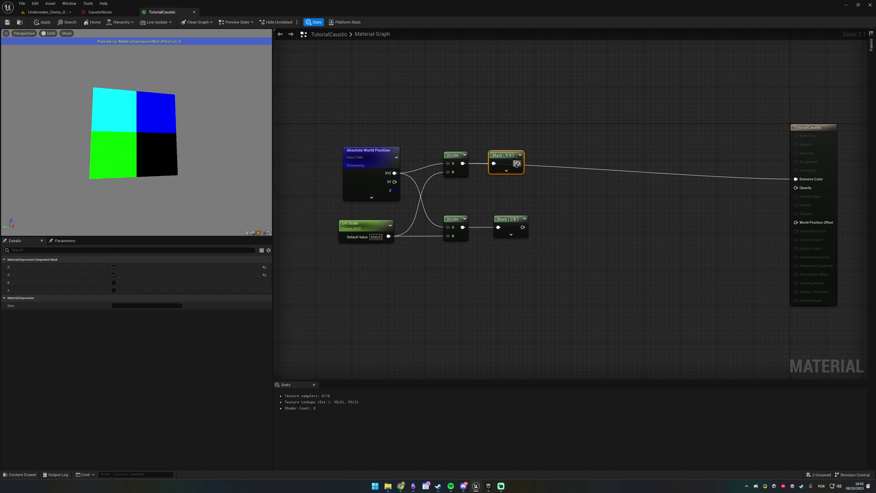
- Place an Add node after the masks and connect the R G mask to A and the G B mask to B
left_click(507, 165)
right_click(514, 162)
left_click(491, 201)
left_click(507, 220)
right_click_drag(592, 154, 523, 150)
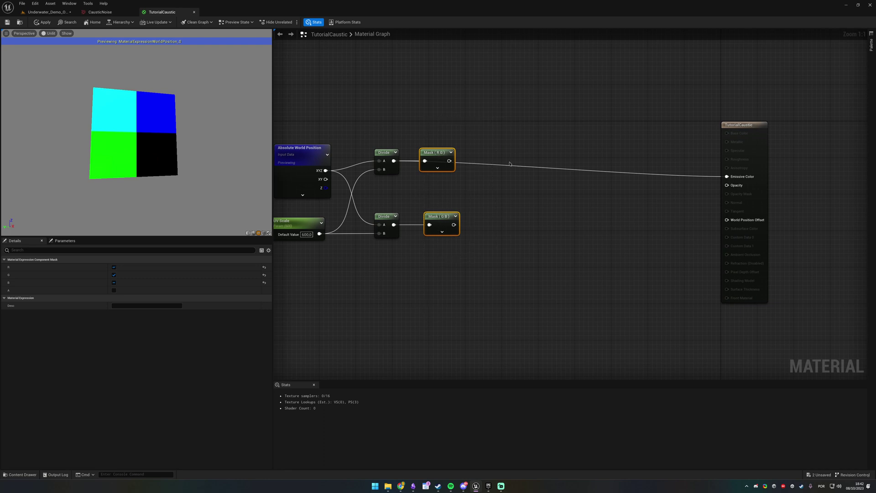
left_click(481, 178)
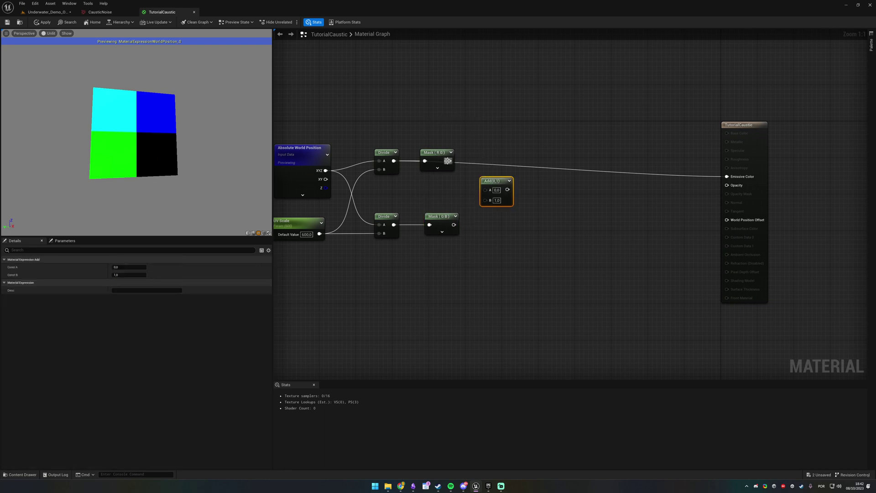
left_click_drag(449, 160, 486, 190)
left_click_drag(453, 225, 485, 199)
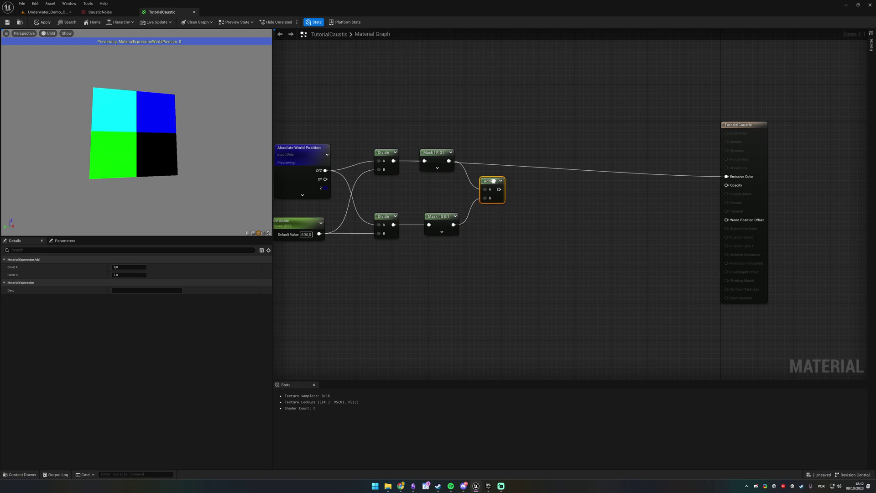
- Preview the Add node on the plane, orbit to inspect it, and reposition the node between the two masks' outputs
right_click(492, 182)
left_click(506, 189)
left_click_drag(196, 164, 189, 163)
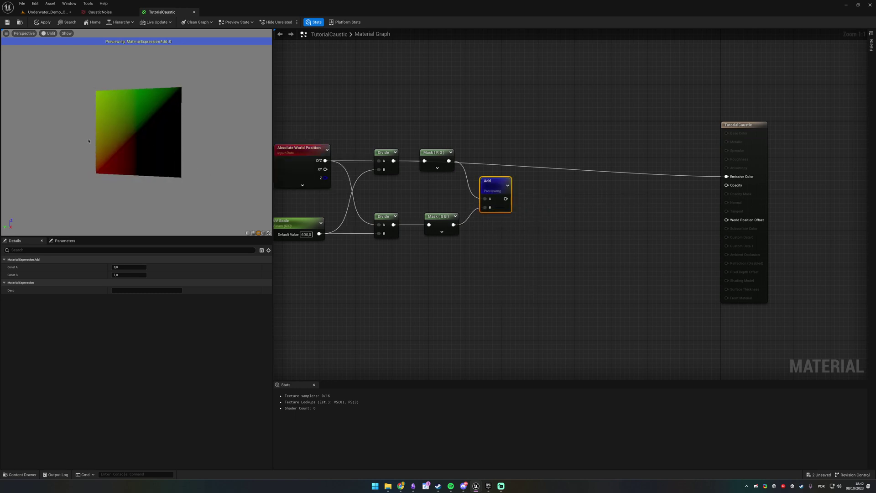
right_click_drag(429, 167, 501, 164)
left_click(367, 155)
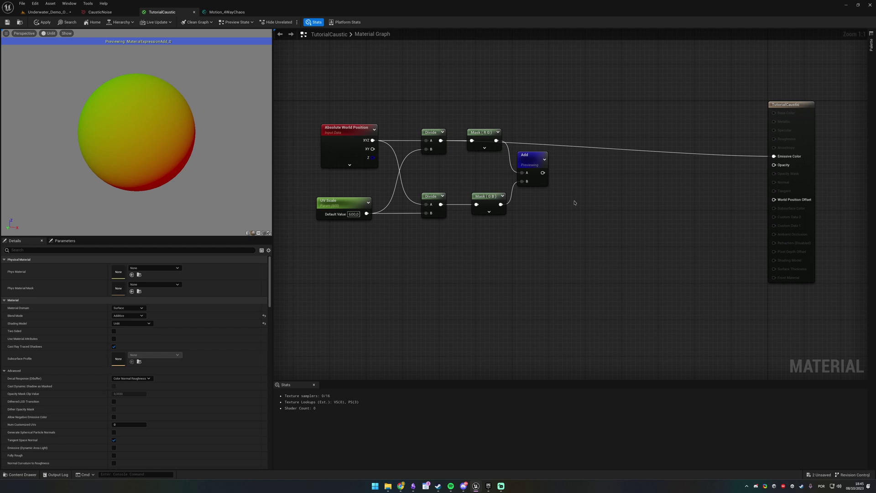
left_click_drag(526, 128, 534, 150)
left_click(595, 181)
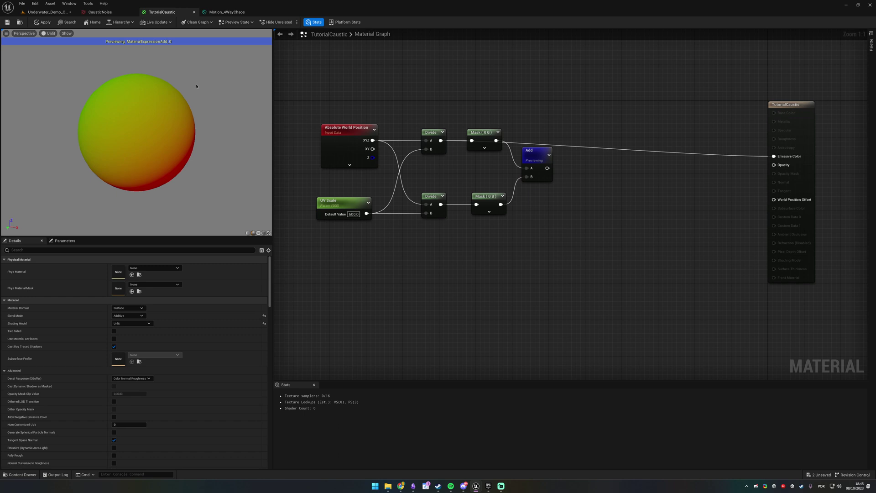
- In the level editor's Content Browser, check that engine content is shown and open the Engine Content folder
left_click(48, 12)
left_click(413, 206)
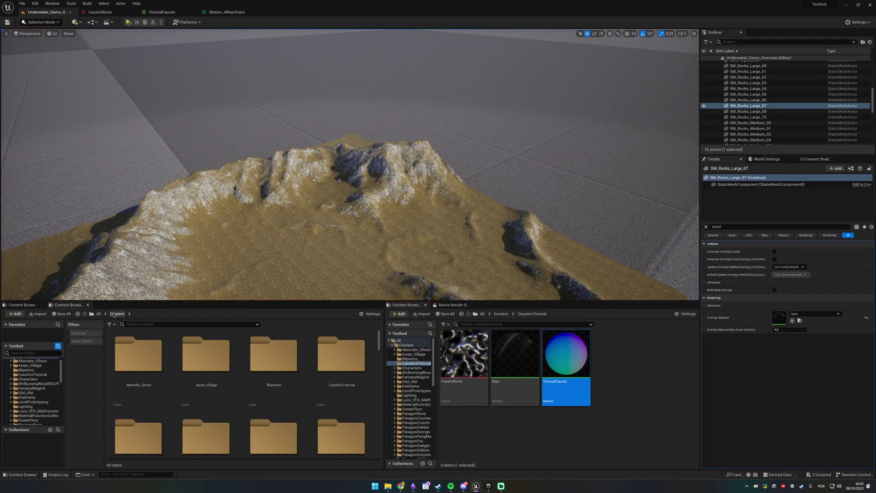
left_click(370, 313)
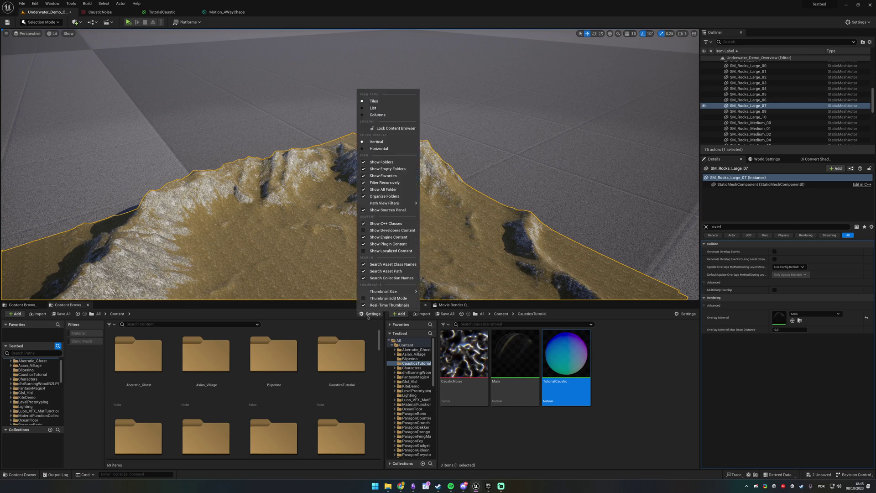
left_click(381, 238)
scroll(32, 392, "down", 10)
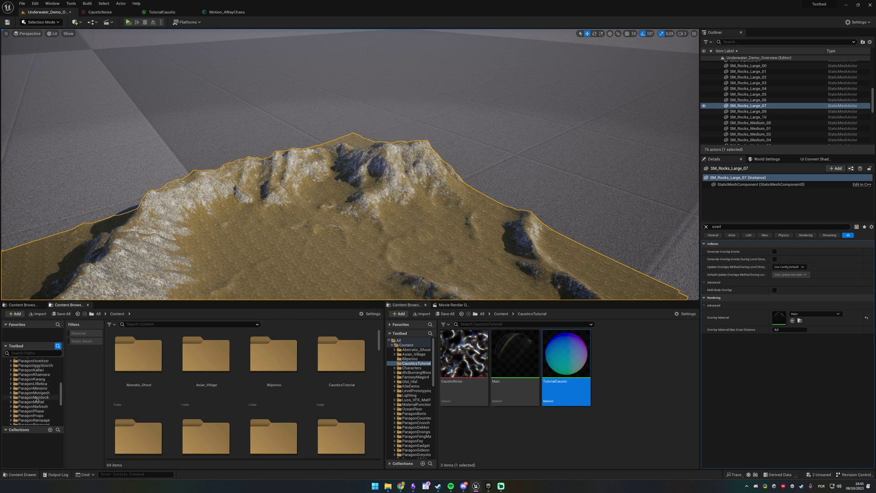
left_click(22, 422)
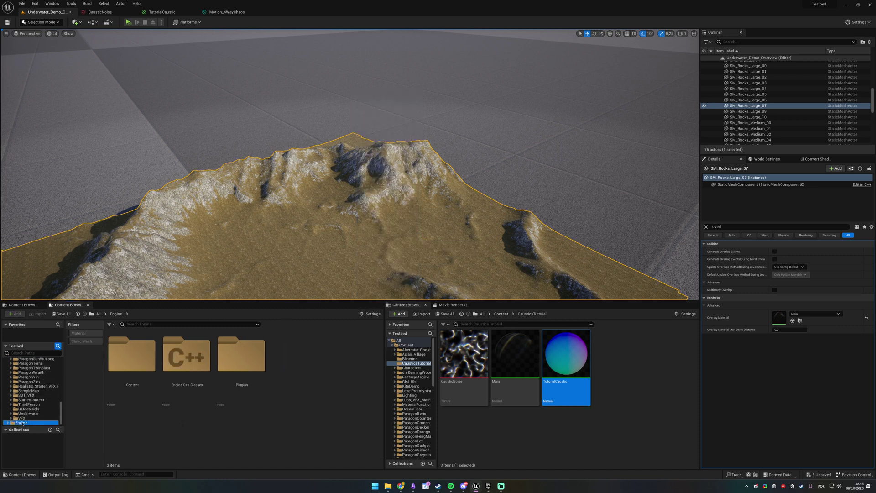
double_click(132, 361)
scroll(292, 399, "down", 1)
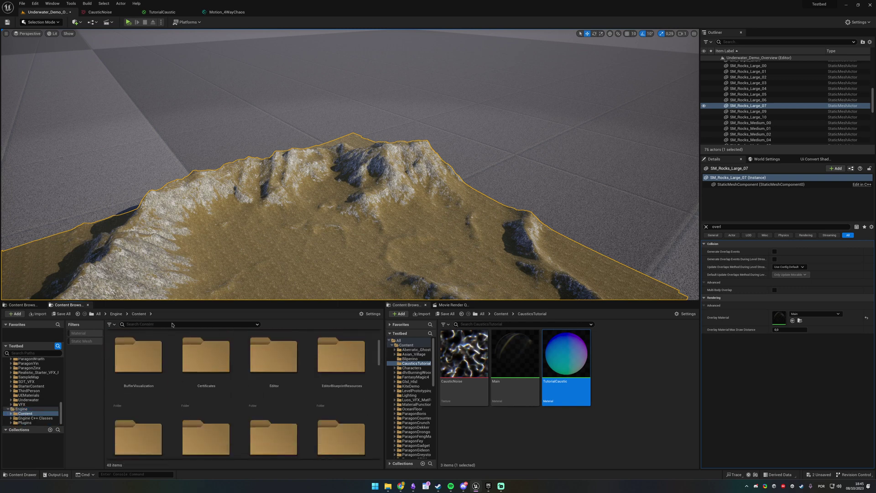
- Search the engine content for "4 way" and open the Motion_4WayChaos material function
left_click(175, 323)
type("4")
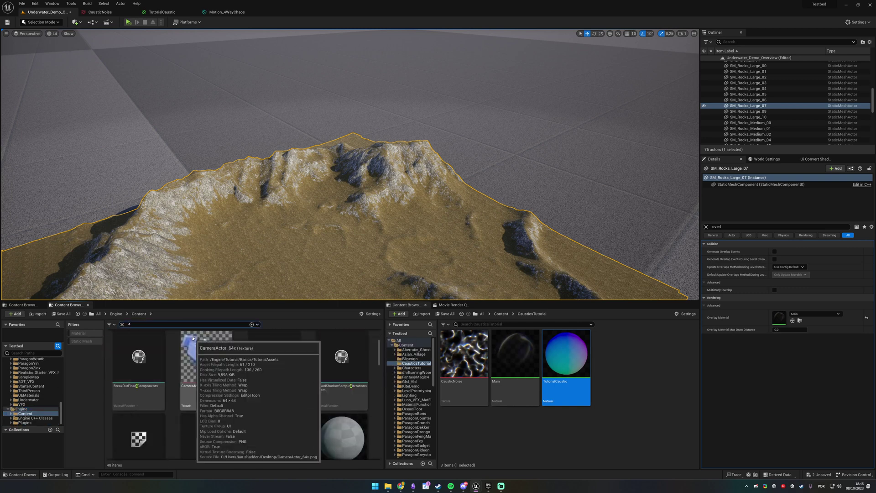
type(" way")
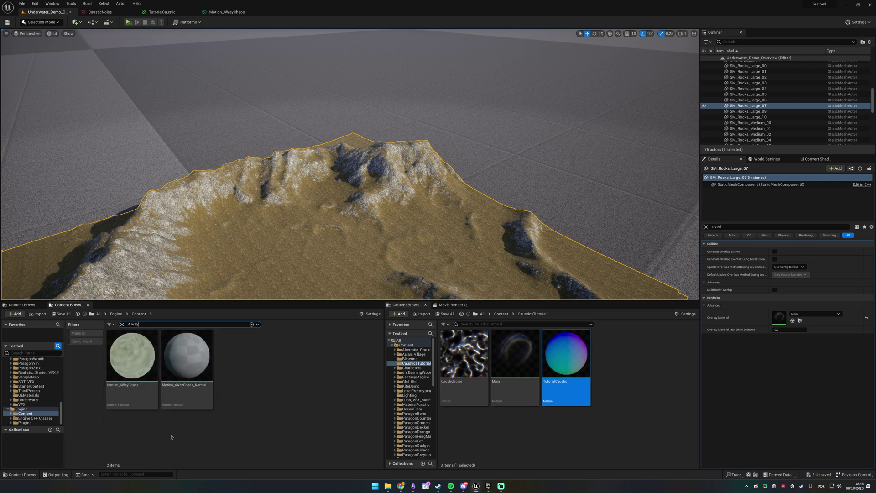
mouse_move(121, 392)
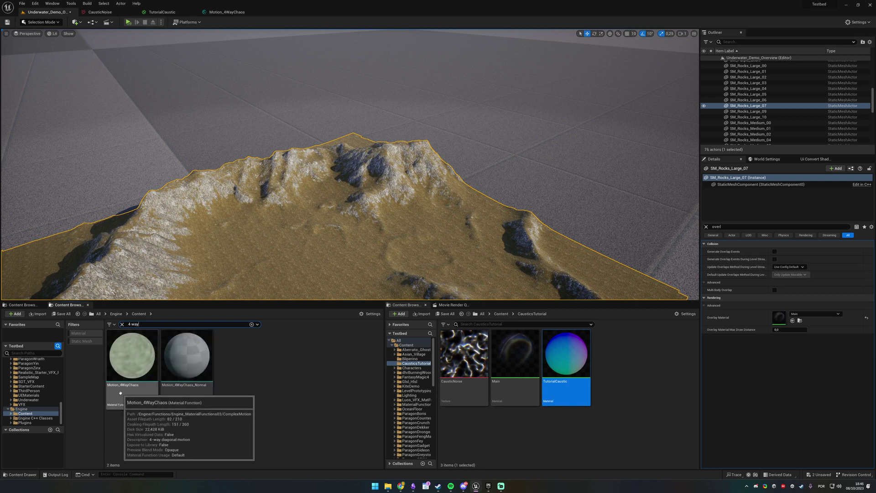
double_click(121, 393)
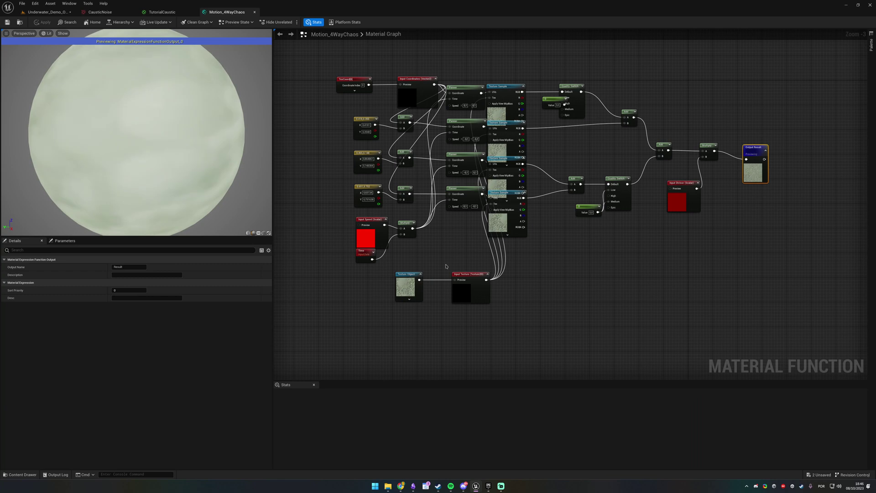
- Look over the Motion_4WayChaos graph and enable Expose to Library in the function's properties
right_click_drag(542, 280, 587, 321)
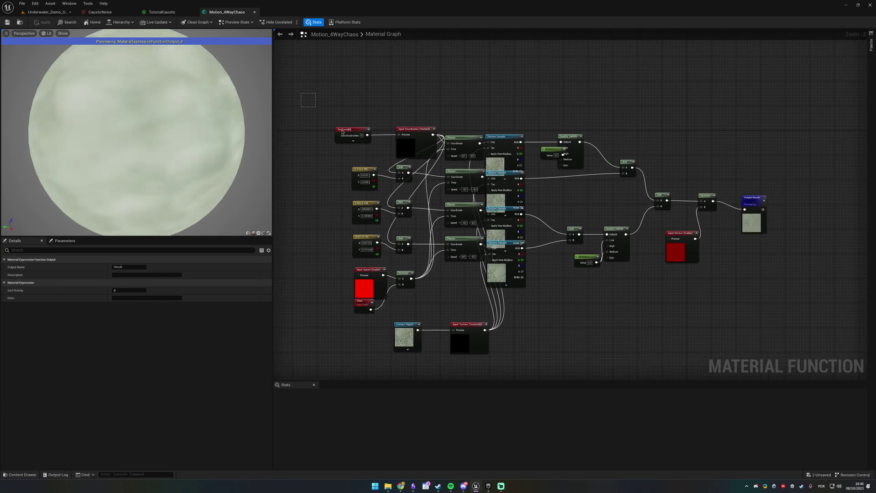
left_click_drag(301, 93, 778, 337)
left_click(774, 336)
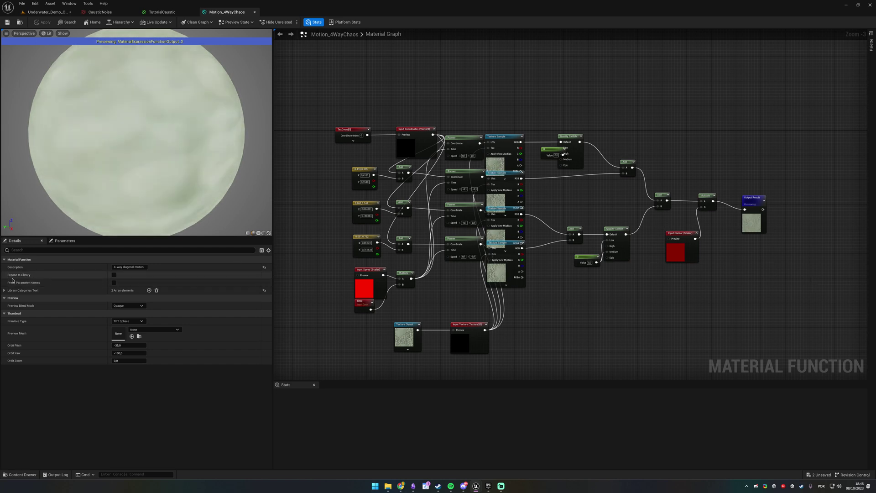
left_click(114, 275)
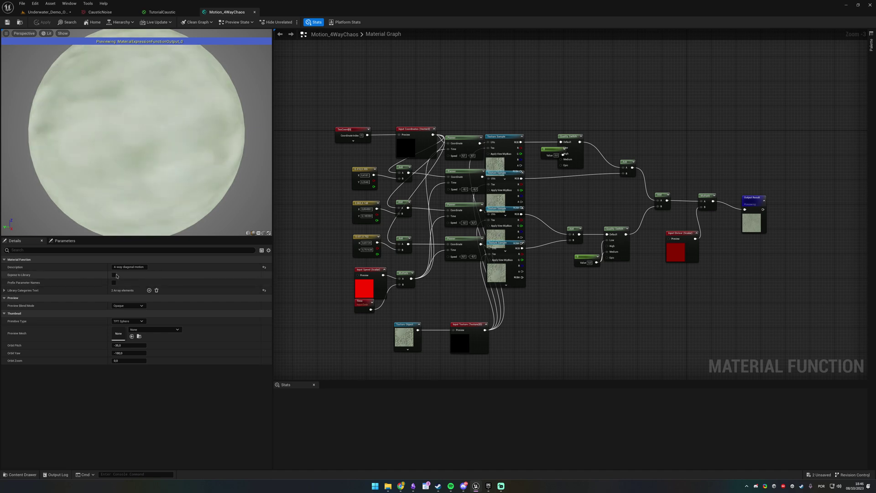
- Return to the TutorialCaustic graph and add a Motion_4WayChaos node below and to the right of the Add node
left_click(100, 13)
left_click(163, 12)
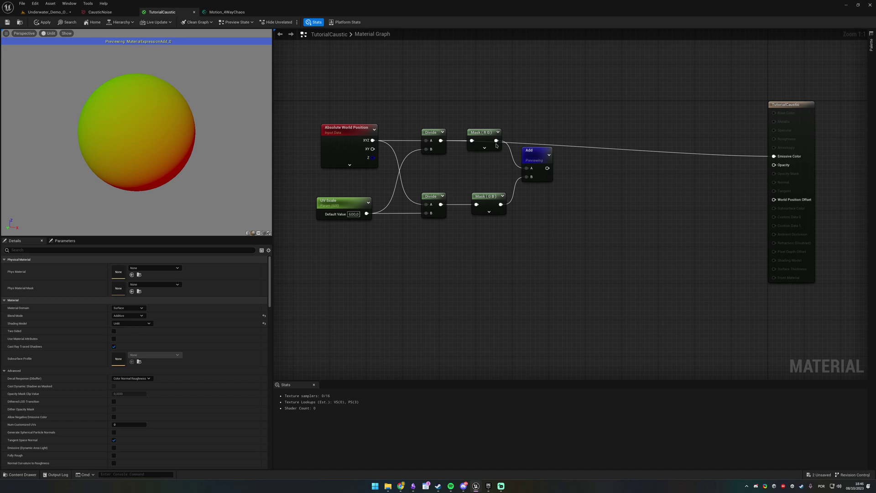
right_click_drag(479, 175, 396, 158)
right_click(514, 197)
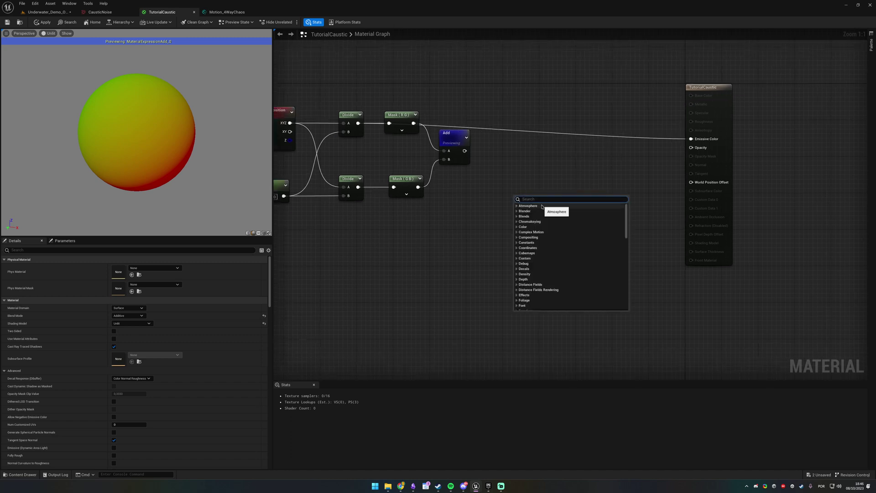
type("motion")
key("Return")
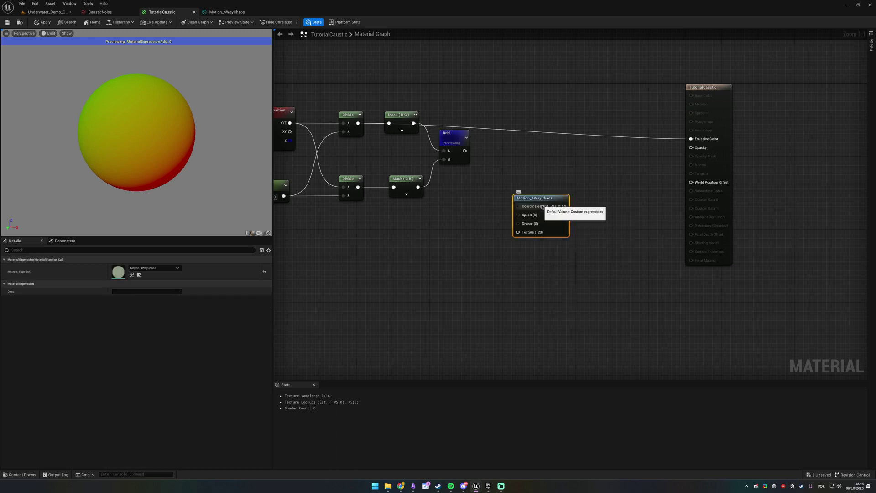
left_click_drag(538, 204, 537, 182)
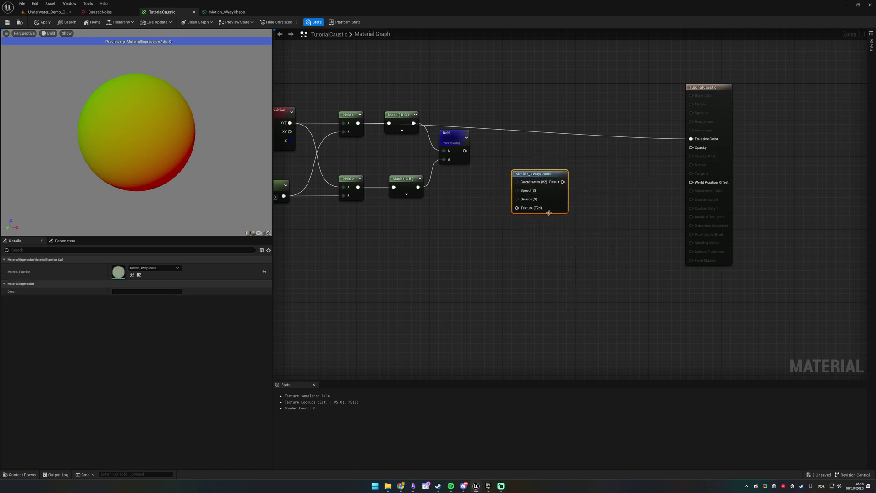
mouse_move(549, 213)
left_mouse_down()
mouse_move(519, 247)
mouse_move(538, 236)
mouse_move(535, 222)
left_mouse_up()
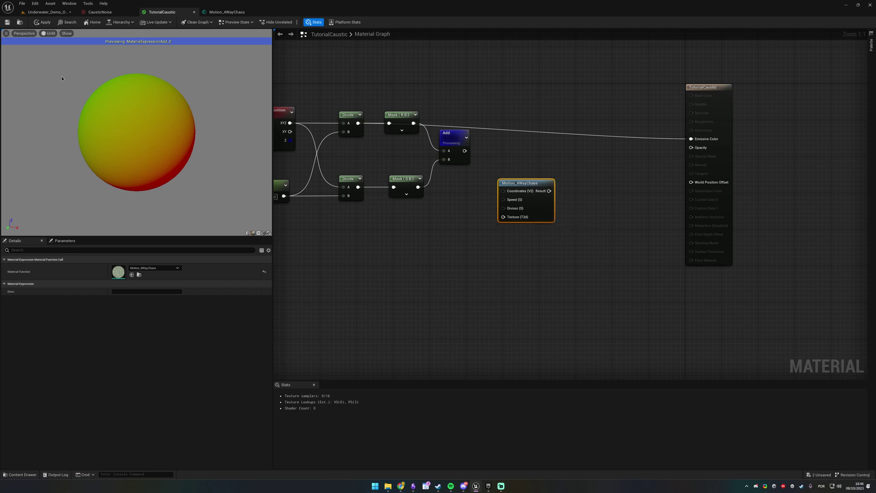
- Recheck in the level editor's Content Browser settings that engine content is shown
left_click(46, 11)
left_click(369, 314)
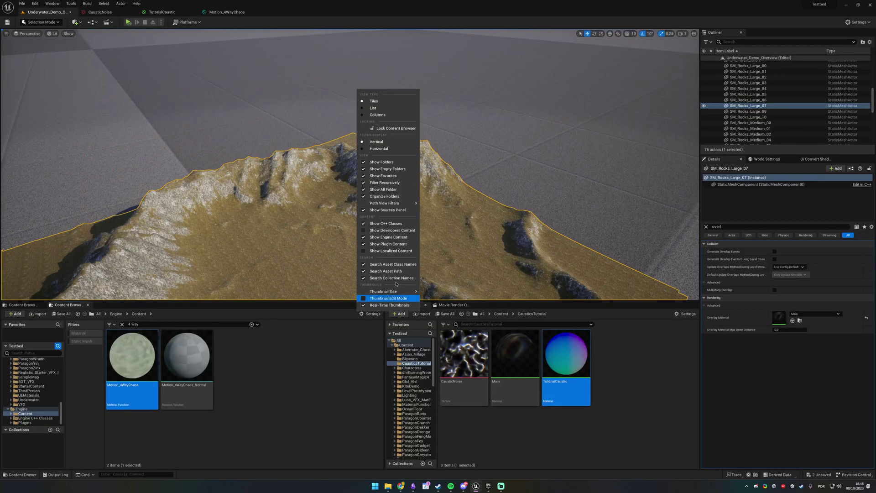
left_click(306, 349)
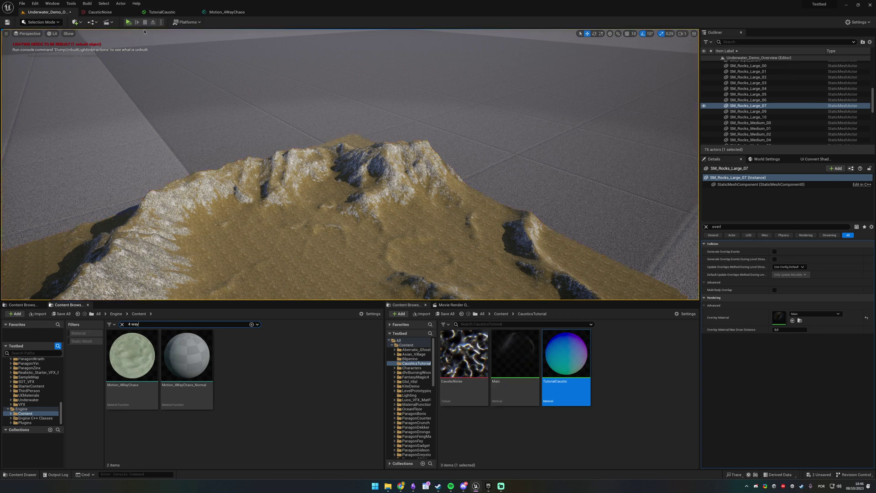
- In the TutorialCaustic graph, add a Texture Object using CausticNoise and connect it to the Texture input of Motion_4WayChaos
left_click(162, 11)
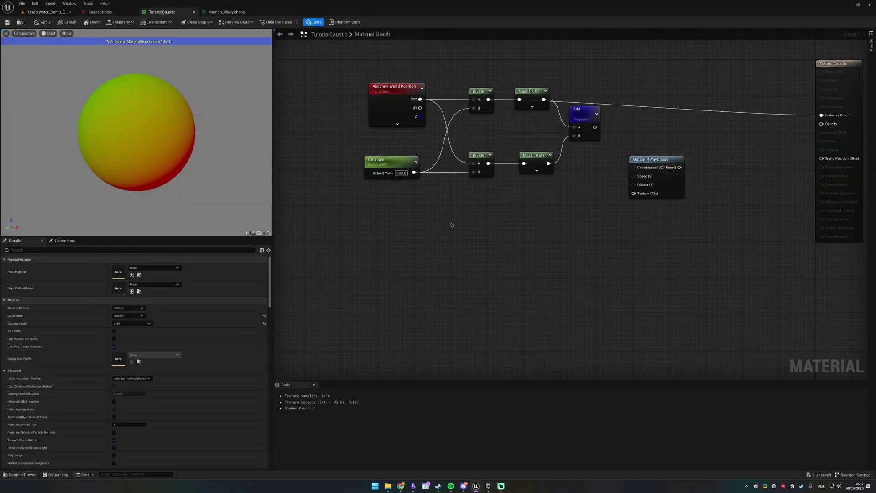
right_click(450, 224)
type("texture obje")
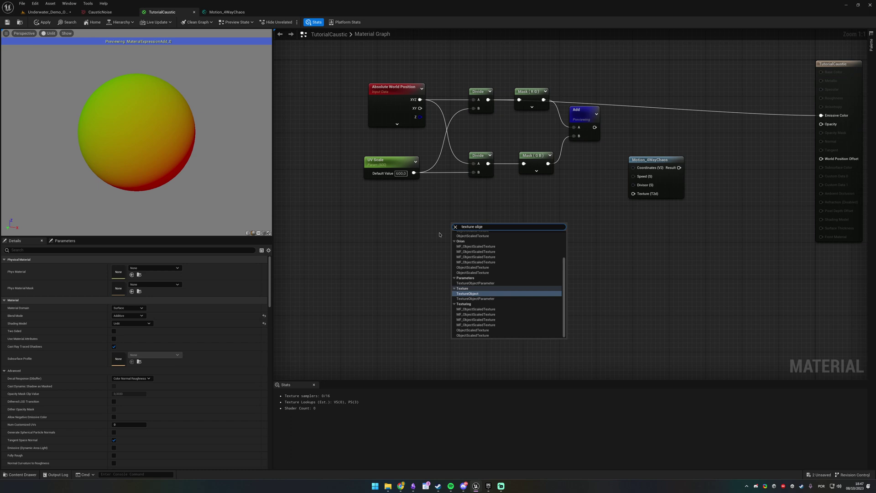
key("Return")
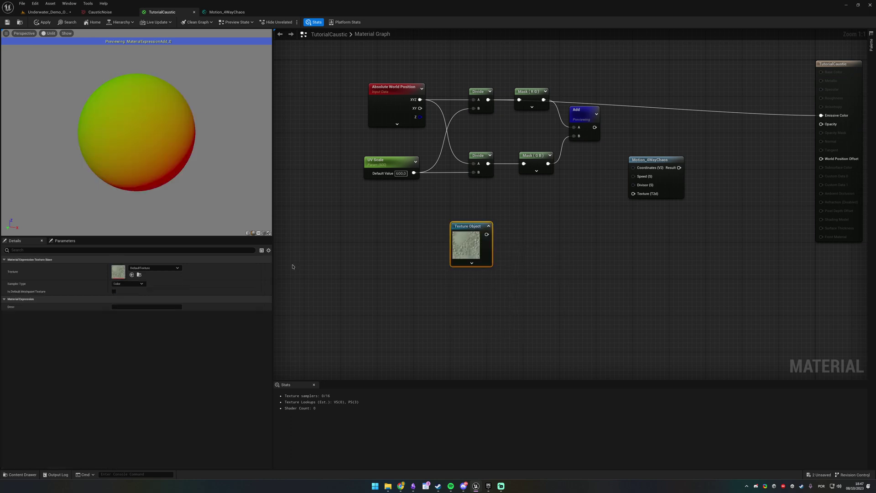
left_click(173, 269)
type("caustic")
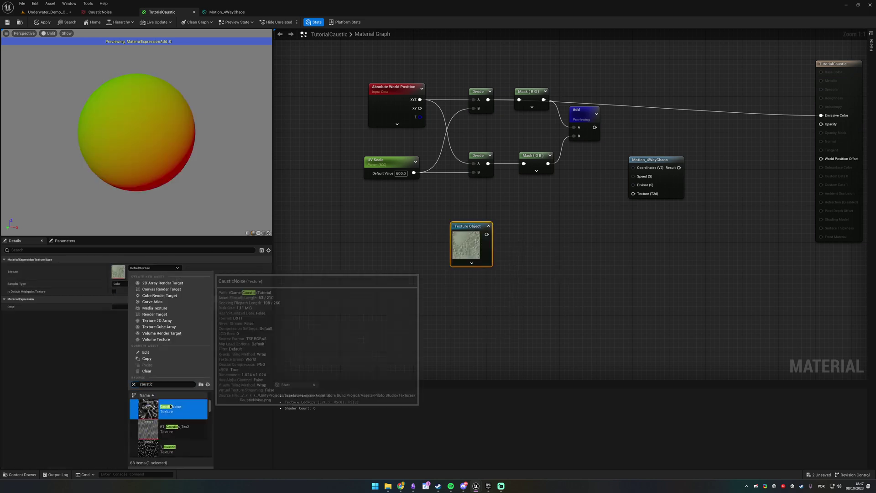
left_click(170, 406)
left_click_drag(479, 242, 633, 193)
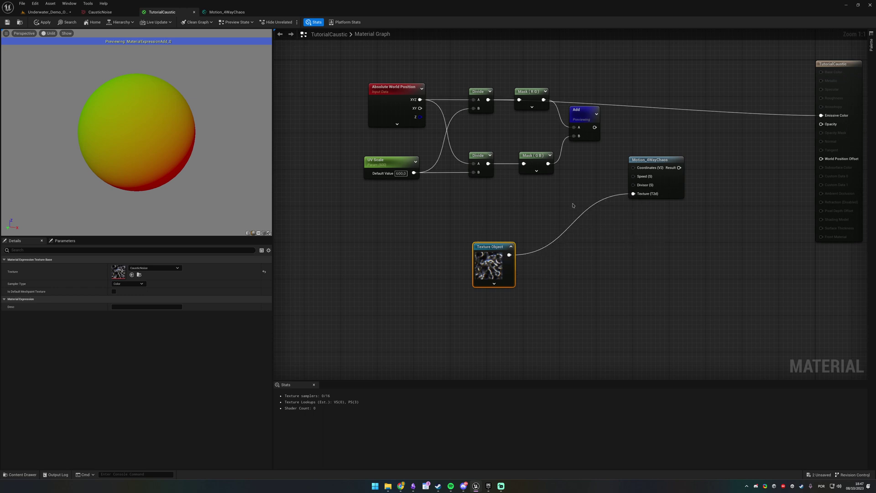
- Connect the Add output to the Coordinates input of Motion_4WayChaos, stop previewing Add, and move the Texture Object closer
right_click_drag(628, 141, 477, 184)
left_click_drag(443, 169, 493, 211)
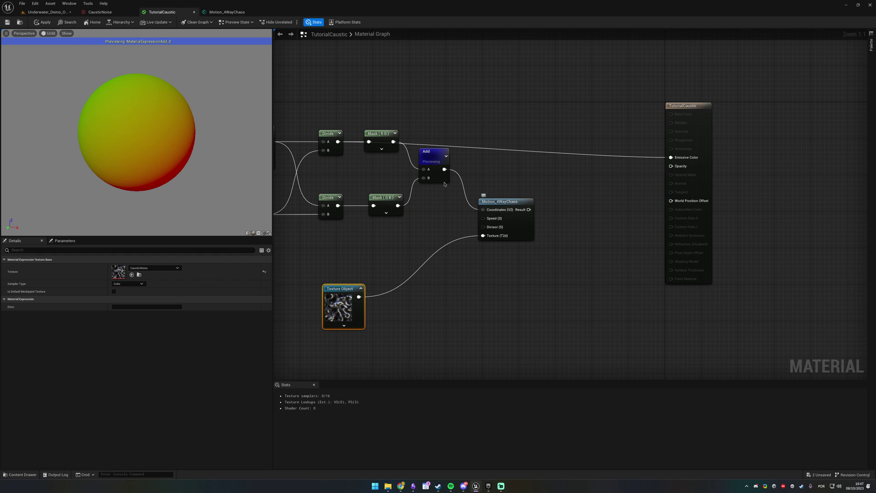
right_click(433, 157)
left_click(457, 167)
left_click_drag(352, 294, 397, 318)
- Preview the Motion_4WayChaos node and switch the preview mesh to a plane
right_click(509, 202)
left_click(532, 211)
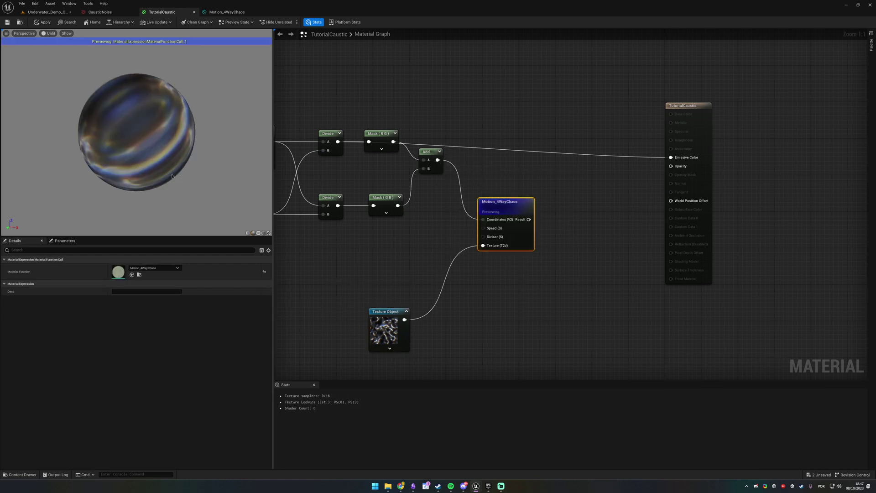
left_click_drag(172, 176, 99, 153)
left_click(258, 232)
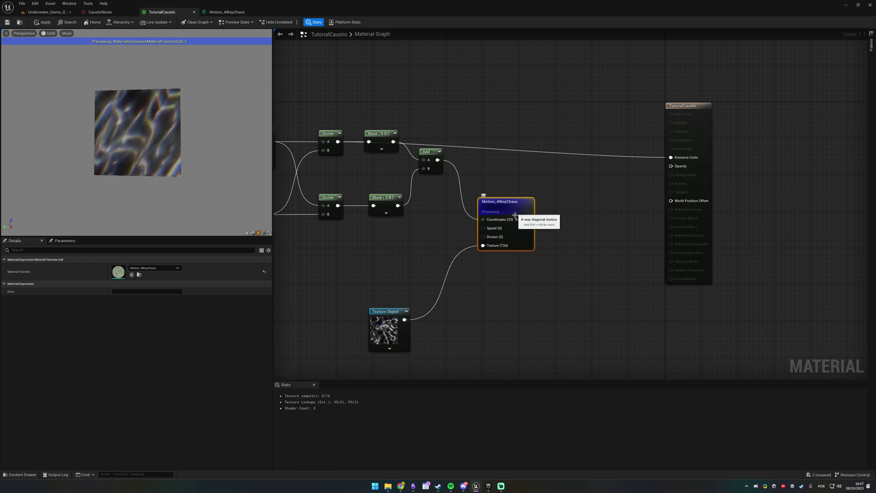
- Add a scalar parameter named Caustic Speed with default value 0.15 and connect it to the Speed input of Motion_4WayChaos
left_click(384, 238)
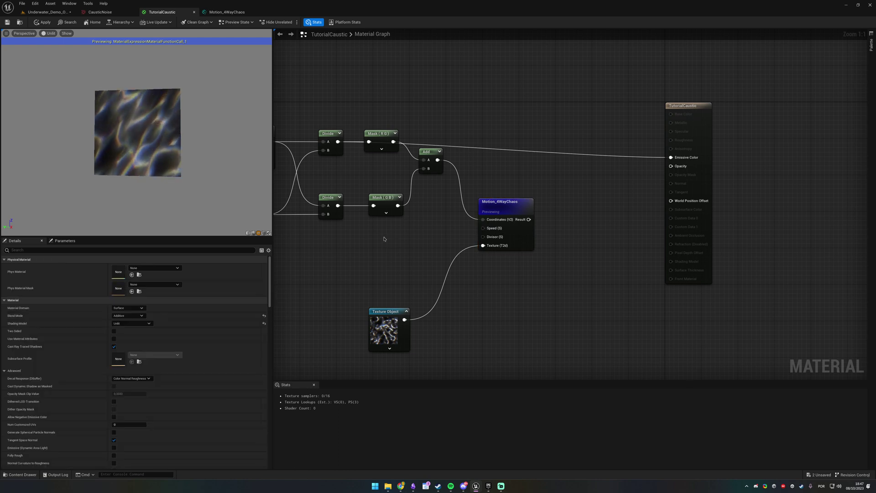
left_click(384, 239)
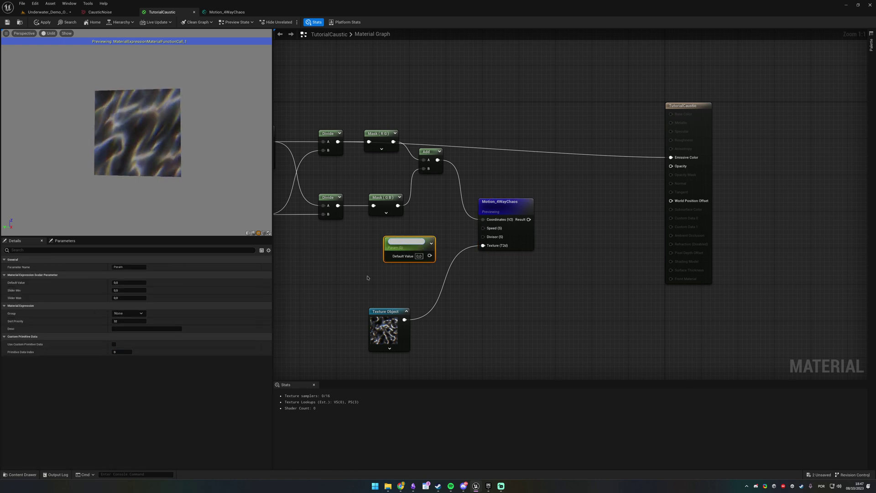
type("Caustic Speed")
key("Return")
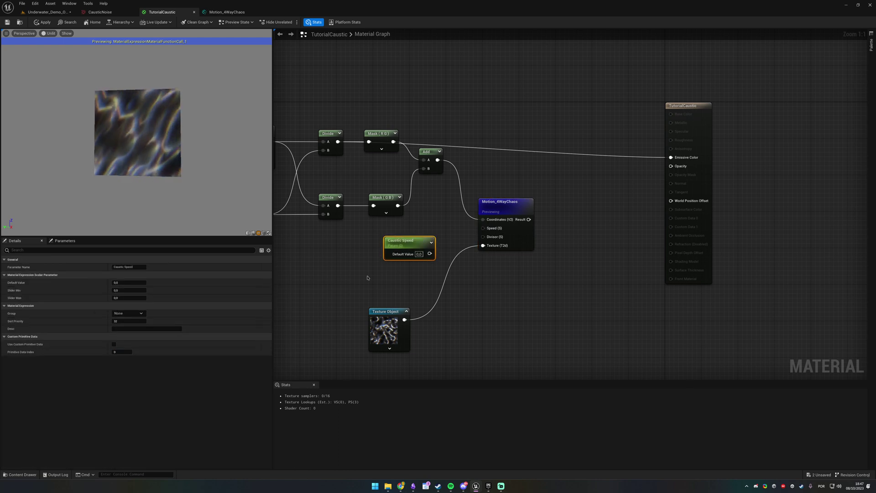
left_click(419, 253)
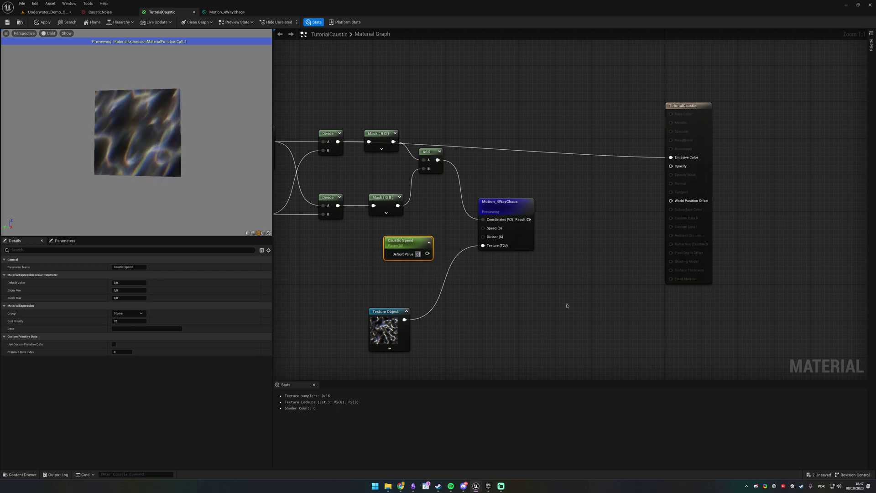
left_click_drag(431, 254, 483, 228)
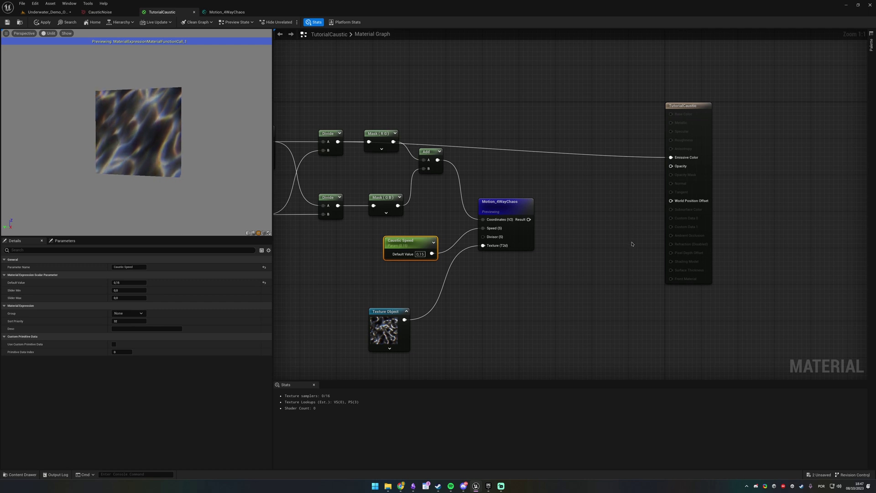
- Connect the Motion_4WayChaos result to the material's Emissive Color and save the material
right_click_drag(411, 239, 670, 225)
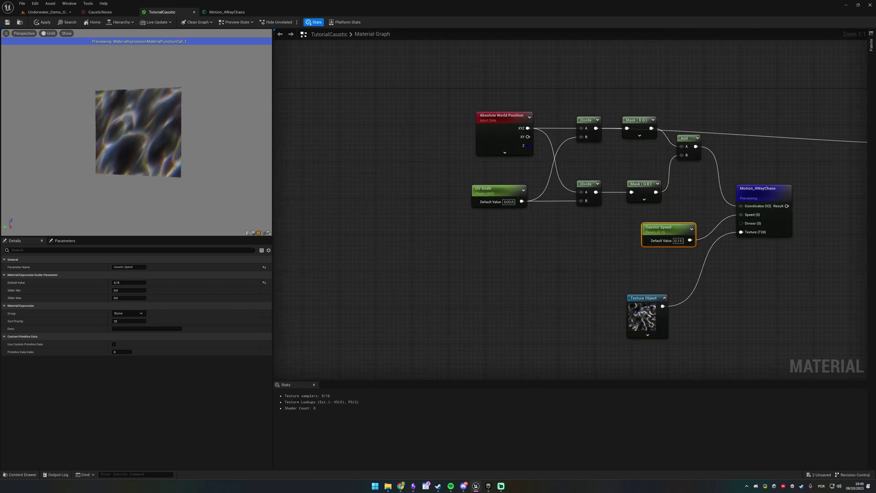
right_click_drag(822, 182, 563, 196)
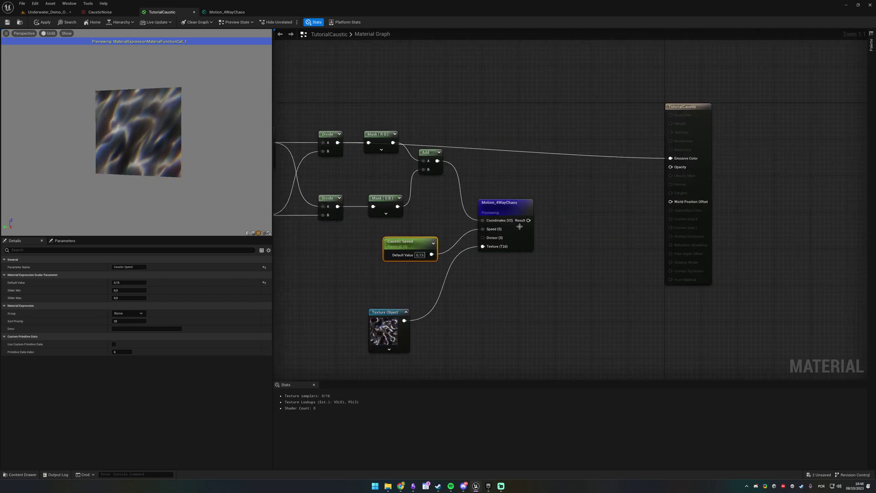
left_click_drag(529, 220, 671, 159)
right_click_drag(600, 227, 568, 217)
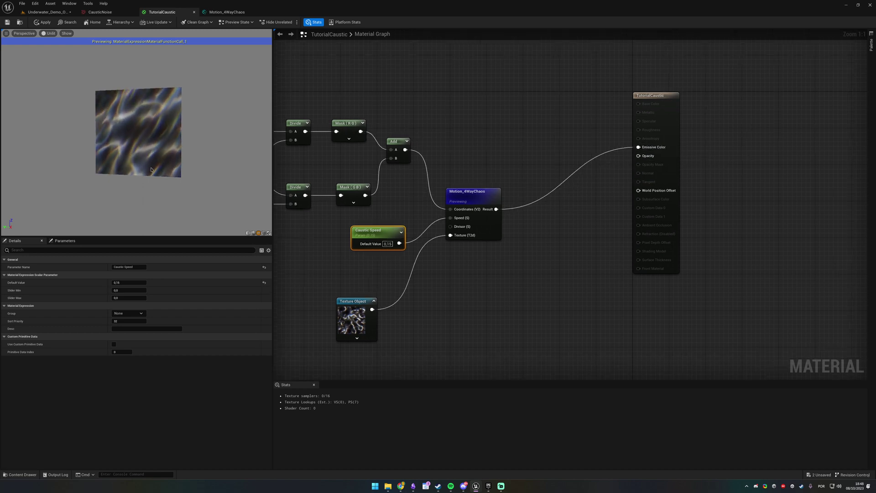
left_click(8, 22)
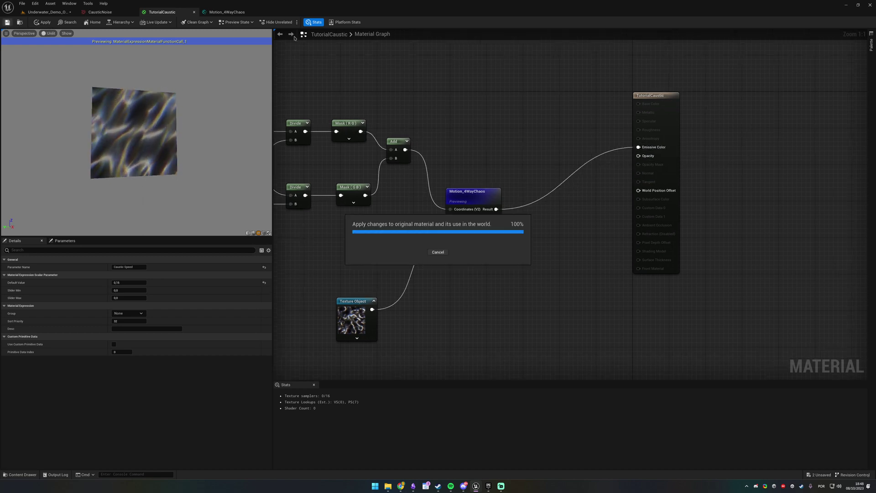
- In the level, duplicate the rock SM_Rocks_Large_07 beside the original and assign TutorialCaustic as the copy's overlay material
left_click(45, 12)
right_click_drag(332, 176, 429, 131)
key("ctrl+d")
left_click_drag(372, 159, 305, 185)
right_click_drag(305, 184, 247, 181)
left_click_drag(564, 360, 779, 318)
right_click_drag(475, 205, 474, 205)
right_click_drag(357, 161, 357, 161)
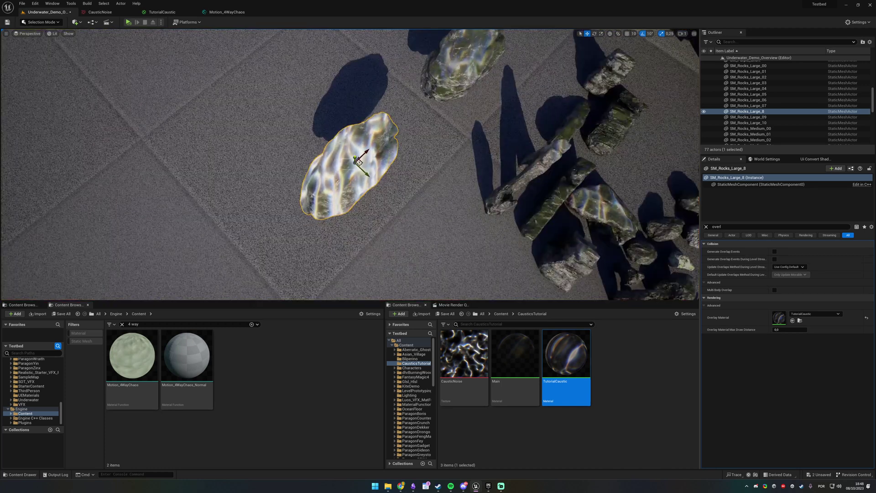
- Shift and rotate the copied rock to compare its caustics with the original rock from above and from the side
left_click_drag(474, 200, 353, 92)
left_click_drag(463, 185, 350, 157)
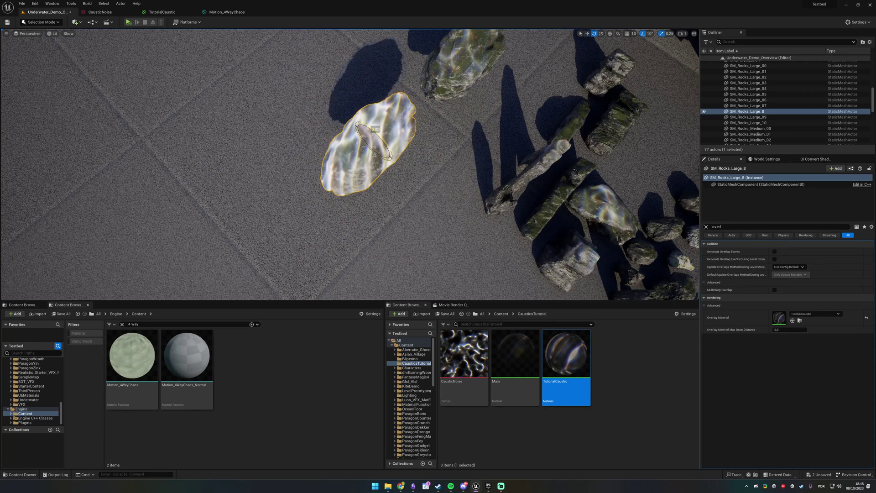
left_click_drag(375, 131, 383, 139)
right_click_drag(382, 138, 410, 151)
key("w")
right_click_drag(324, 184, 324, 119)
key("s")
key("w")
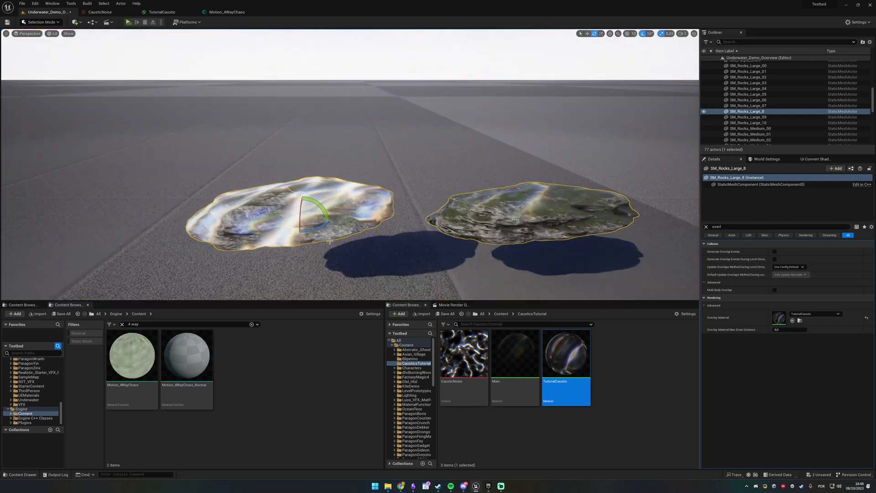
right_click_drag(323, 184, 404, 183)
key("s")
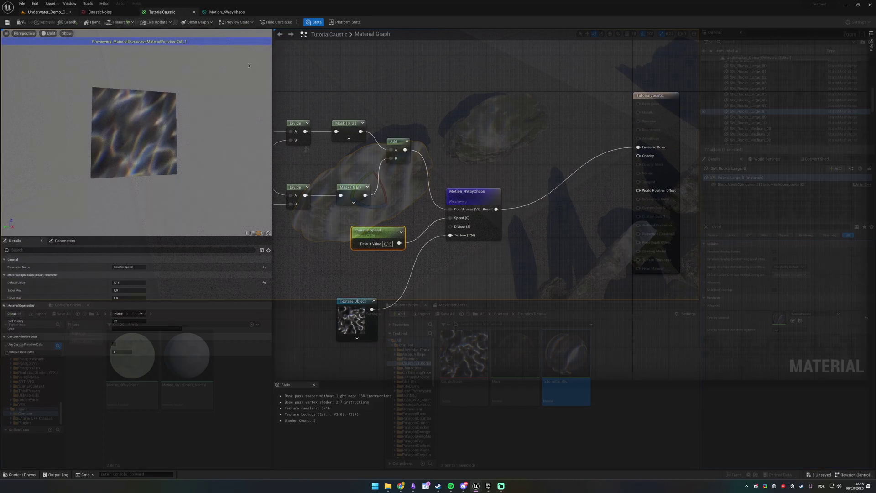
- In the TutorialCaustic graph, line up Motion_4WayChaos, Caustic Speed and the Texture Object compactly beside the Add node
scroll(574, 102, "up", 2)
scroll(574, 102, "down", 3)
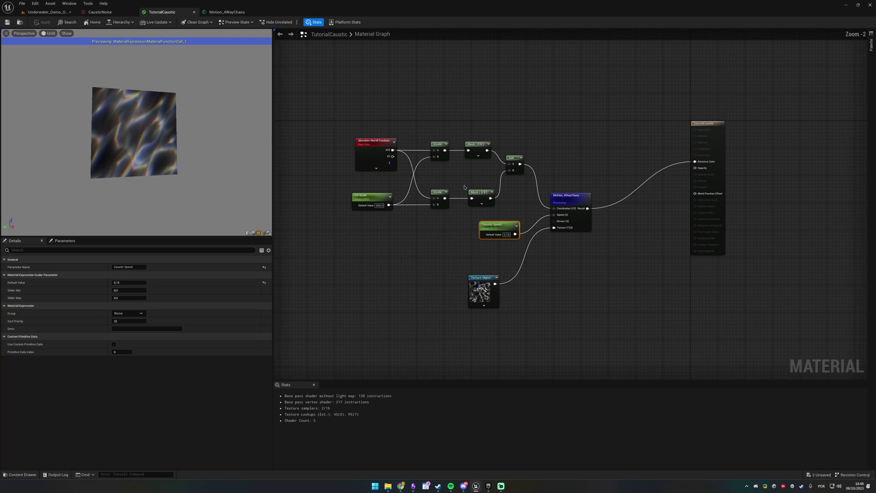
left_click_drag(579, 201, 622, 157)
left_click_drag(501, 226, 565, 186)
left_click(515, 246)
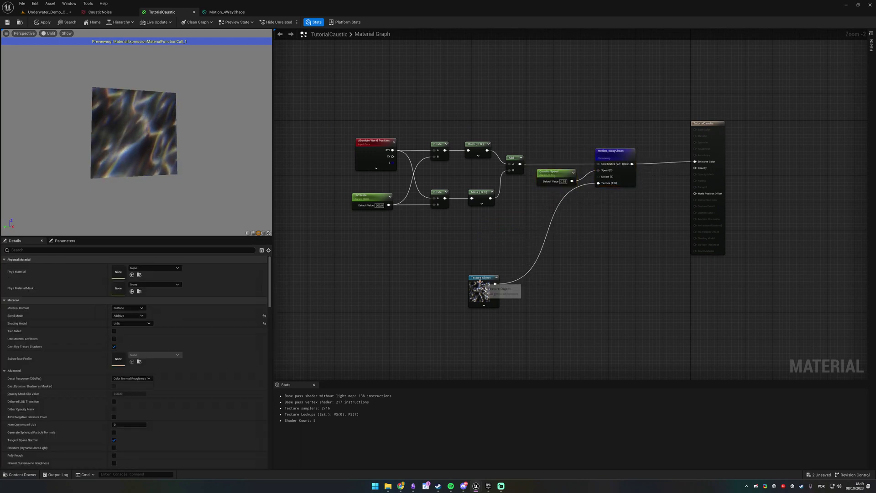
left_click_drag(479, 281, 559, 195)
left_click(530, 132)
- Move the whole caustics node network down and away from the material output node to free space above it
key("ctrl+a")
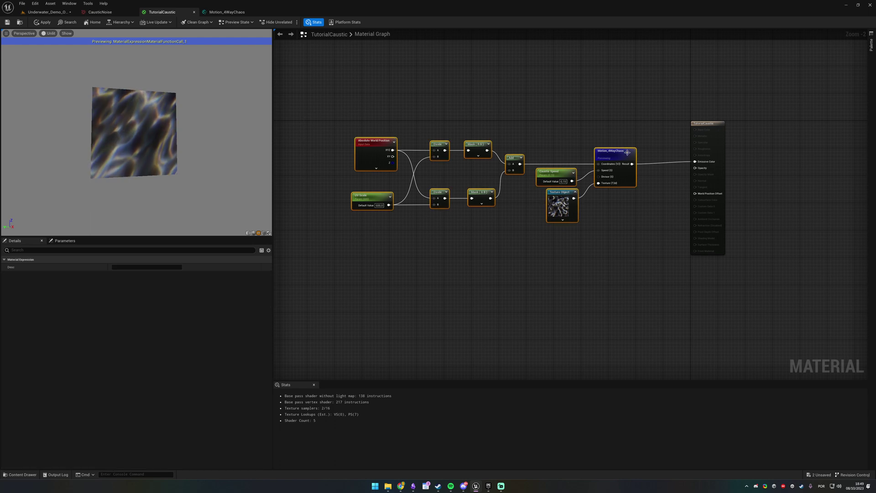
left_click_drag(617, 158, 576, 307)
left_click(452, 231)
right_click_drag(452, 231, 534, 172)
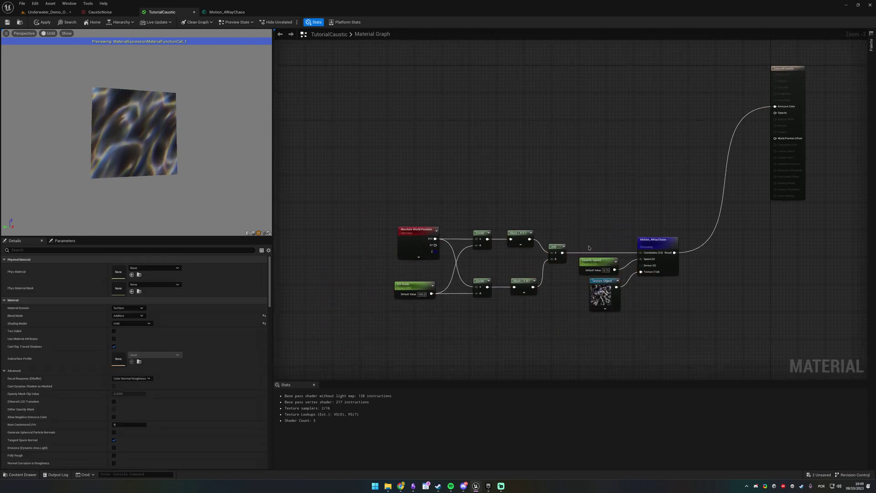
left_click_drag(375, 177, 710, 330)
left_click(524, 166)
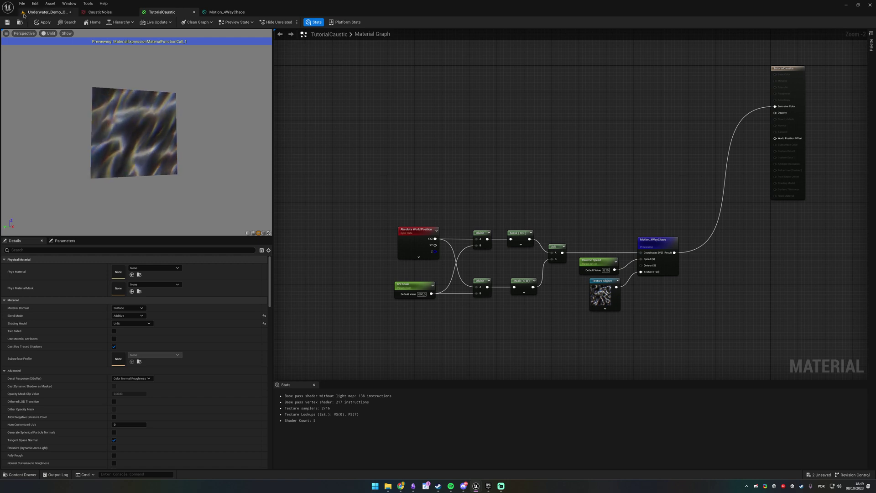
- In the level, select the original SM_Rocks_Large_07 rock and examine how its caustics cover the top, sides and underside
left_click(49, 12)
right_click_drag(294, 129, 329, 79)
left_click(448, 188)
key("f")
left_click_drag(447, 187, 396, 214, "alt")
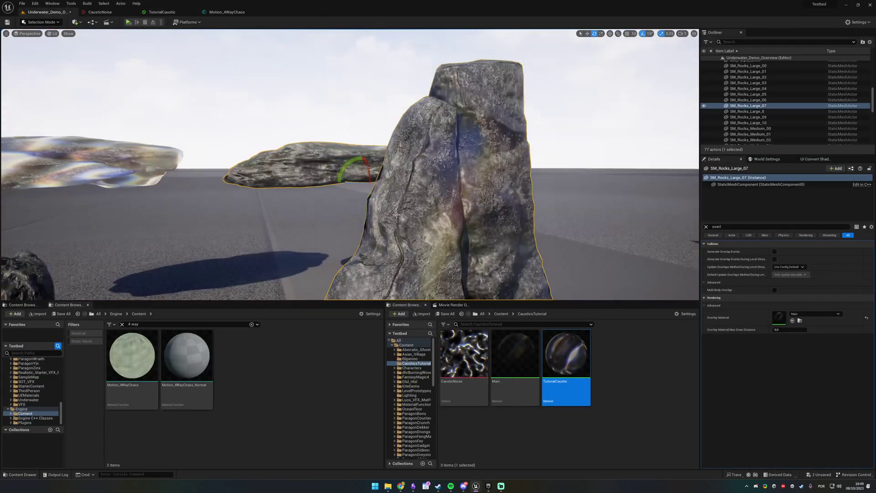
key("w")
left_click_drag(354, 117, 388, 178, "alt")
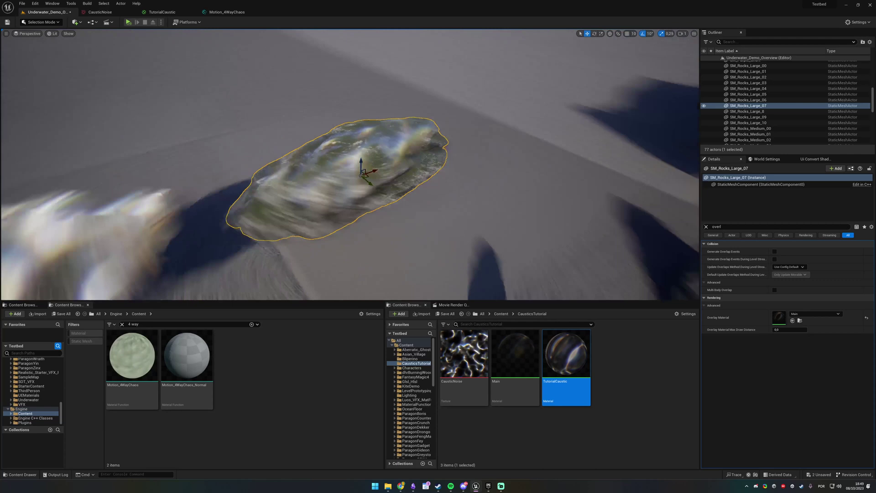
right_click_drag(364, 172, 359, 146)
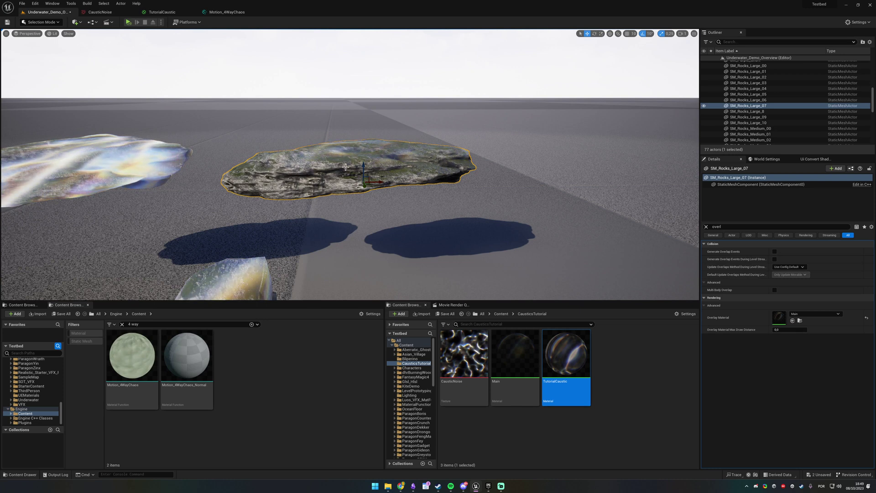
right_click_drag(345, 167, 392, 171)
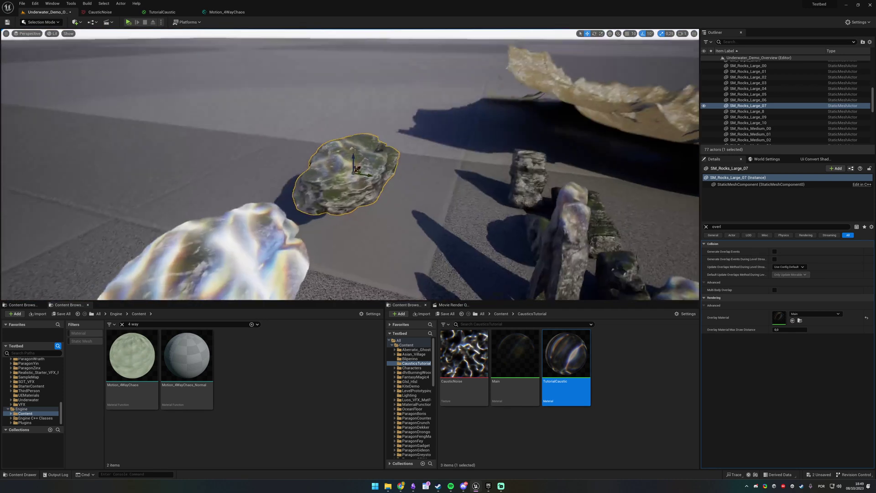
left_click_drag(353, 183, 379, 181, "alt")
key("e")
right_click_drag(379, 182, 402, 171)
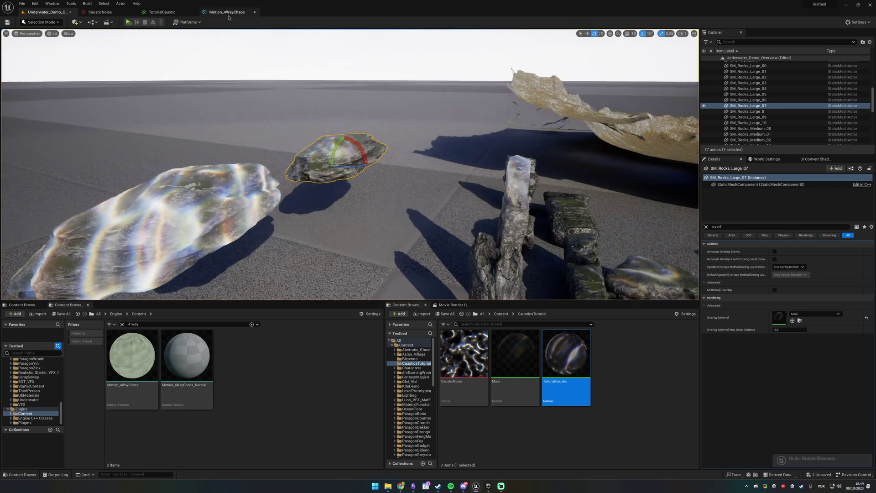
- Close the Motion_4WayChaos function editor and return to the TutorialCaustic graph
left_click(227, 11)
left_click(188, 13)
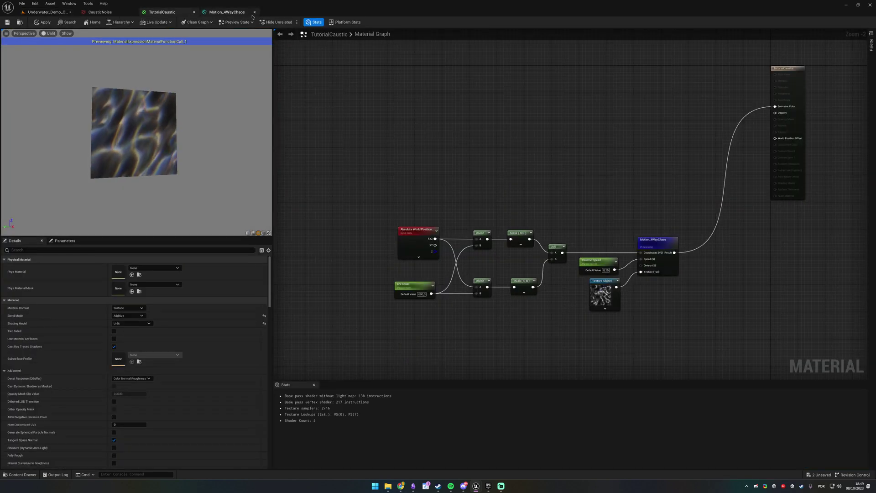
left_click(254, 12)
scroll(489, 121, "up", 2)
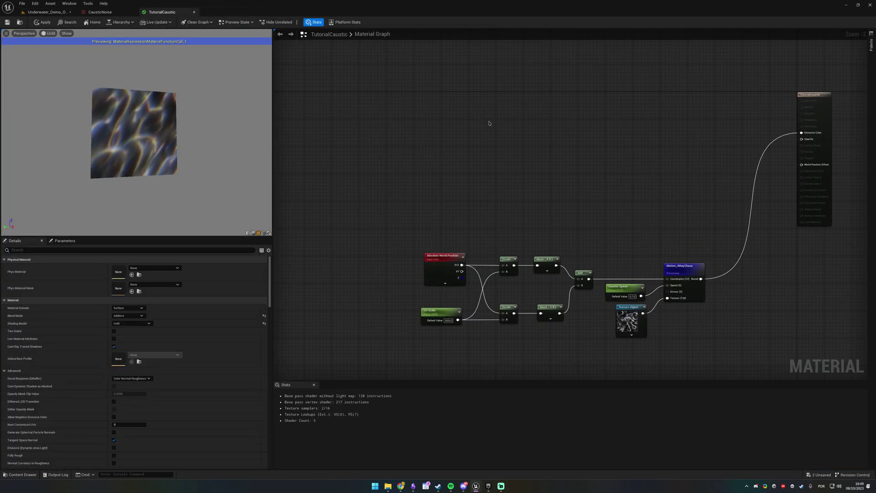
right_click(398, 156)
type("object positi")
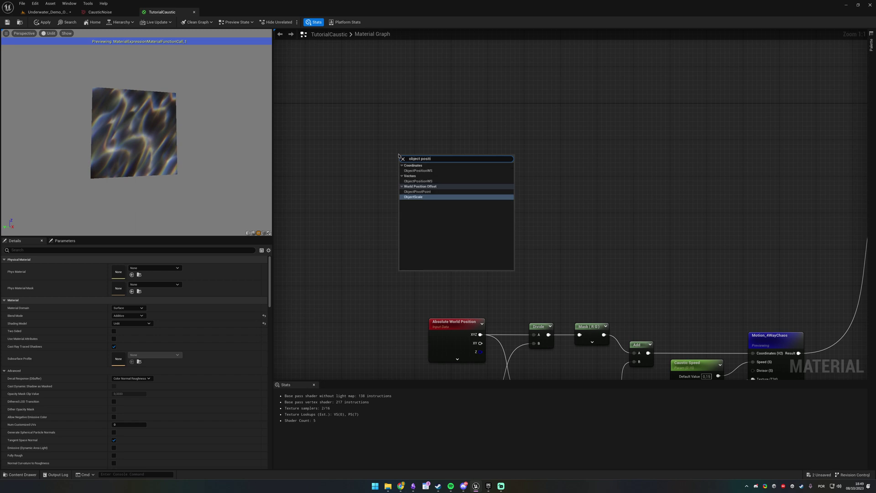
key("Return")
key("Delete")
- Add an Object Position node in the free space above the caustics node network
right_click(427, 162)
type("position")
key("Up")
key("Up")
key("Up")
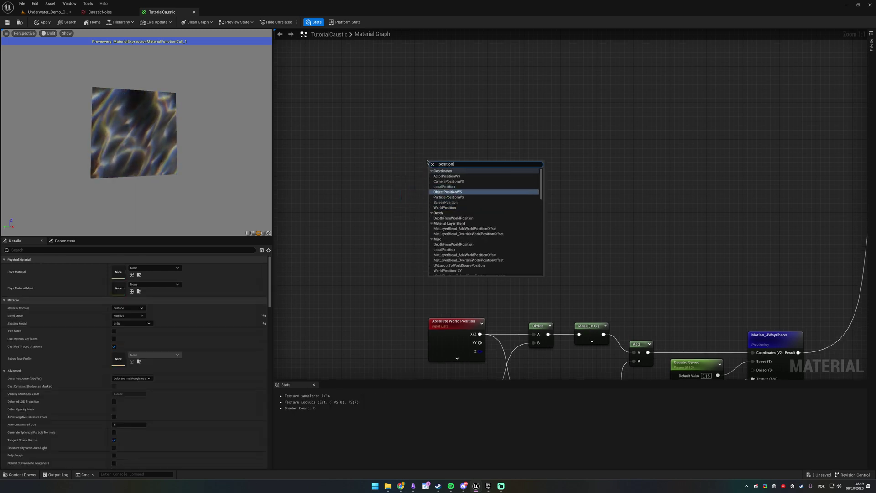
key("Return")
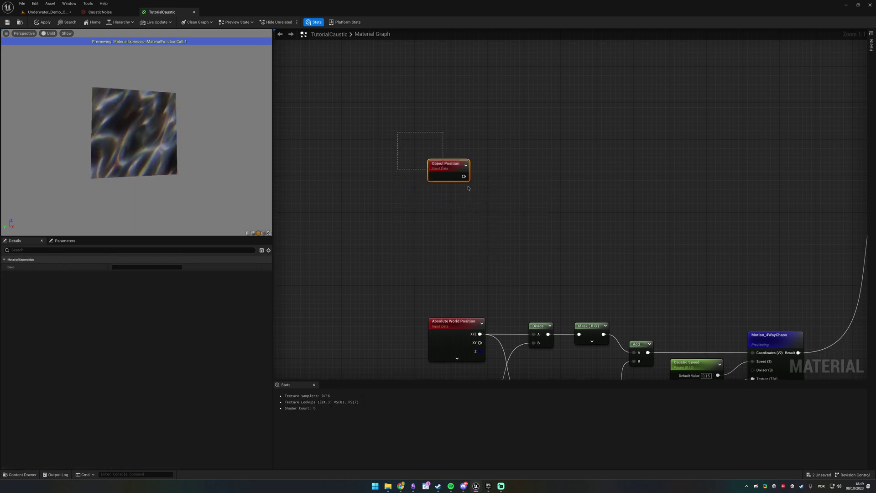
left_click_drag(450, 172, 475, 190)
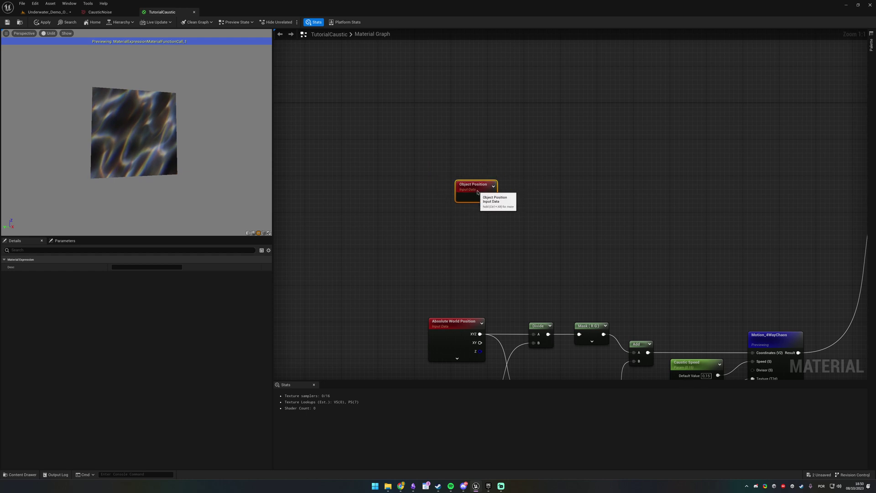
- Add another Absolute World Position node and place it just above the Object Position node
right_click_drag(491, 148, 439, 196)
left_click(402, 177)
right_click(401, 177)
type("world")
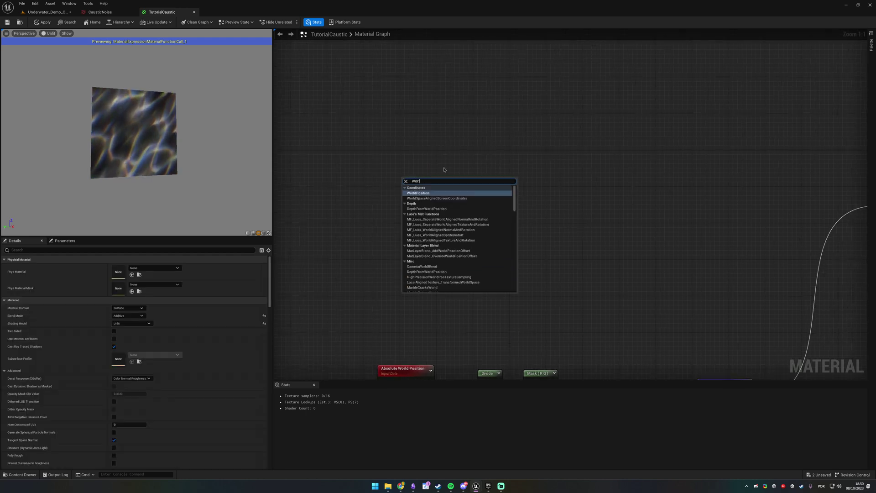
left_click(444, 169)
right_click_drag(466, 294, 577, 186)
left_click(513, 269)
right_click_drag(531, 63, 453, 174)
key("ctrl+v")
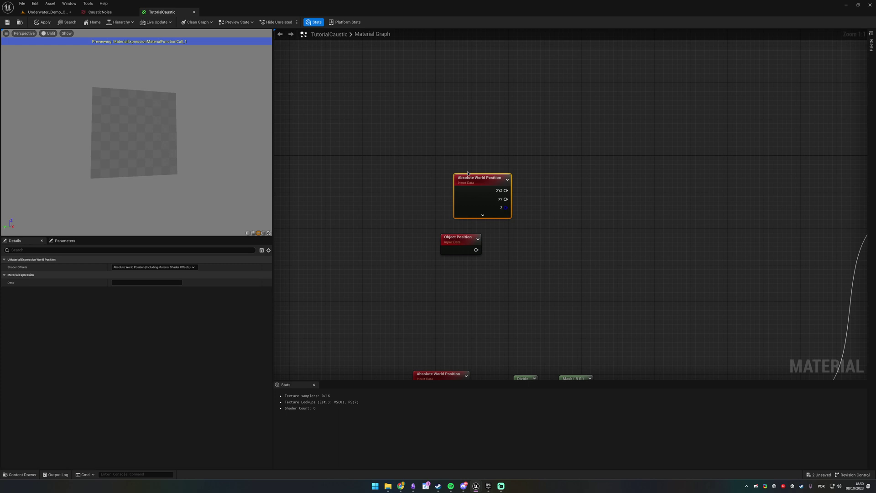
left_click_drag(496, 181, 466, 177)
left_click(550, 208)
right_click_drag(550, 208, 512, 209)
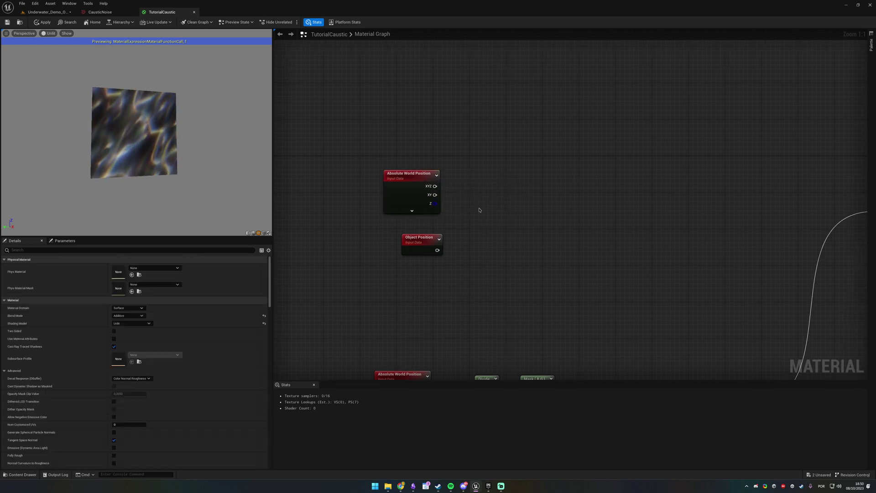
- Add a Subtract node beside the position nodes and connect Absolute World Position's XYZ output to its A input
key("s")
left_click(461, 202)
key("Return")
right_click(477, 194)
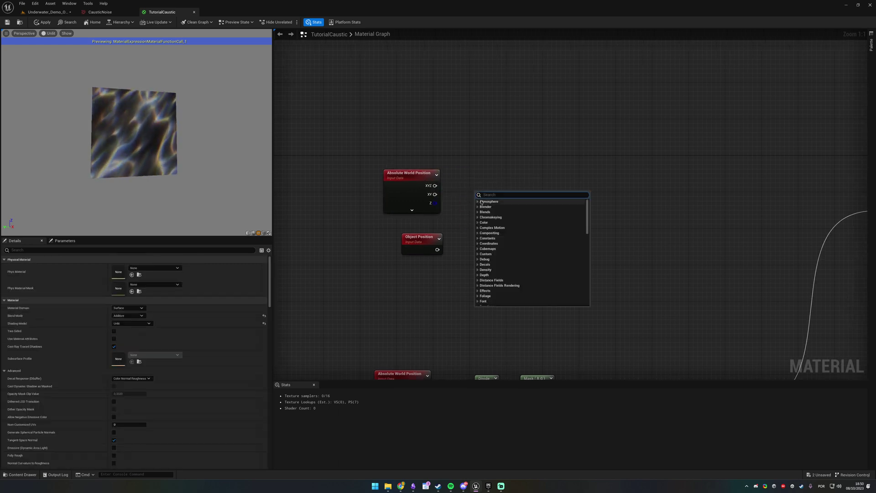
type("subtract")
left_click(481, 202)
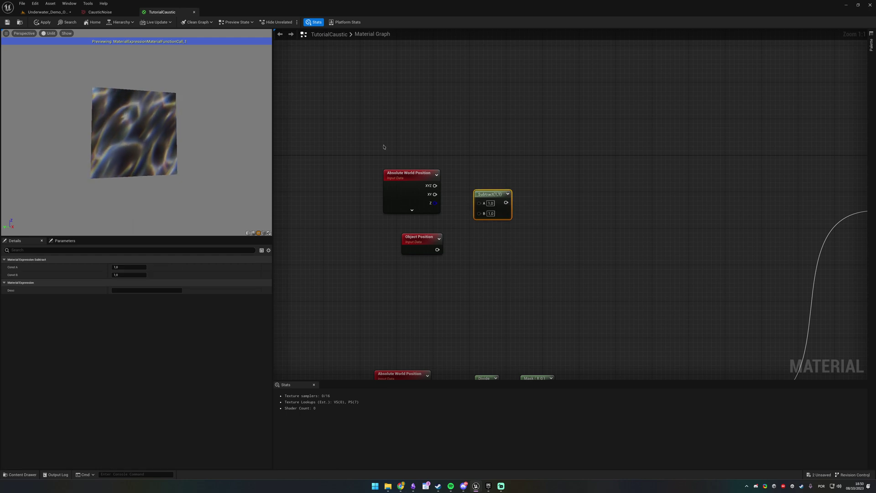
left_click_drag(481, 203, 481, 202)
left_click(393, 173)
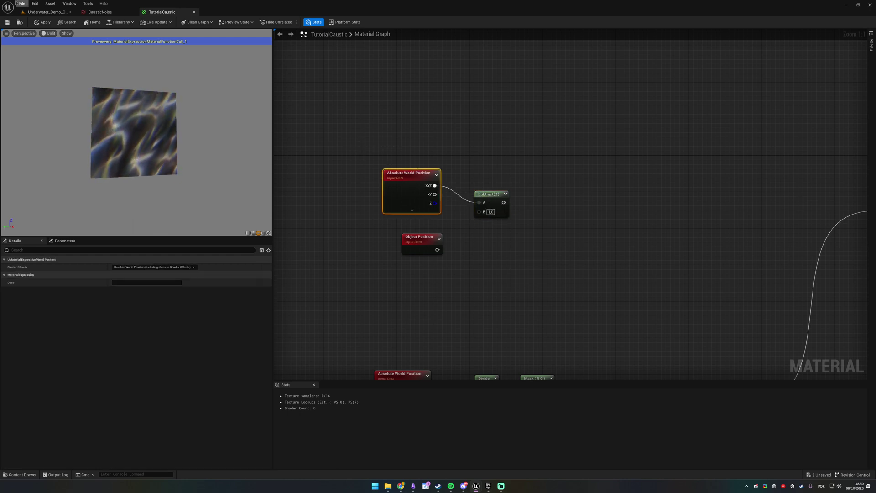
- In the Underwater_Demo_Overview level, examine the selected SM_Rocks_Large_07 rock's caustics and shape from the side and from above
left_click(45, 12)
right_click_drag(466, 156, 465, 157)
key("w")
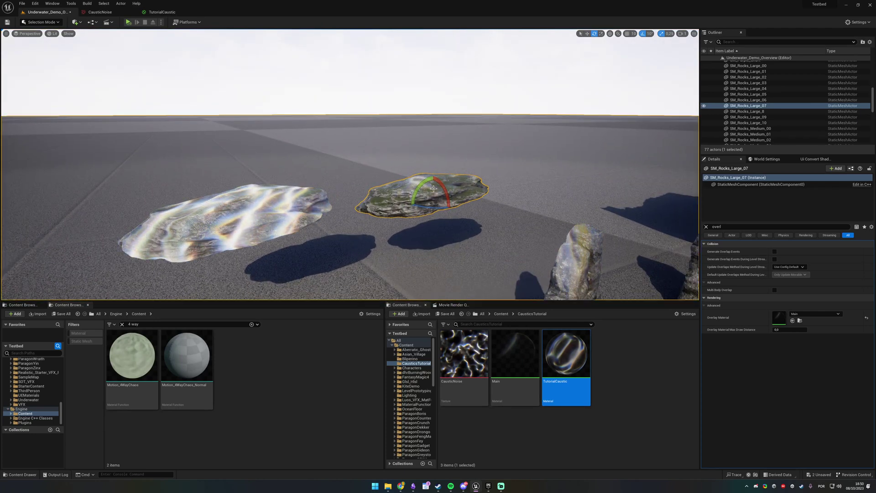
key("w")
key("f")
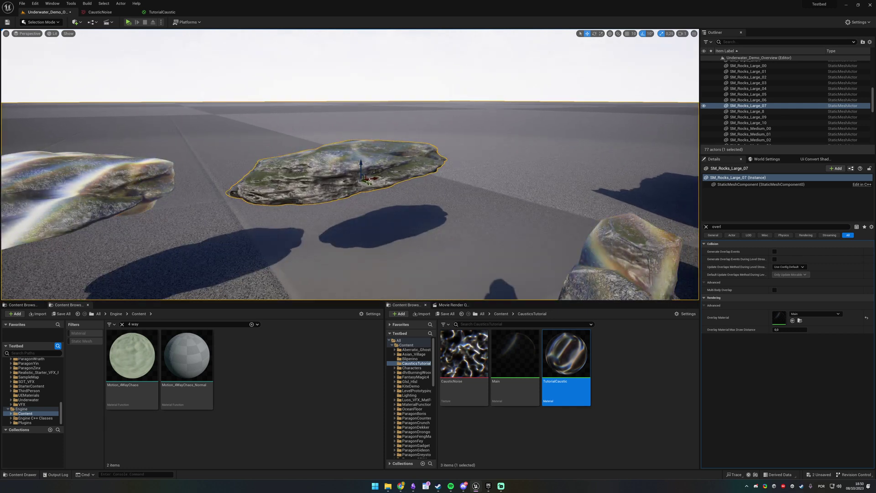
scroll(387, 156, "down", 4)
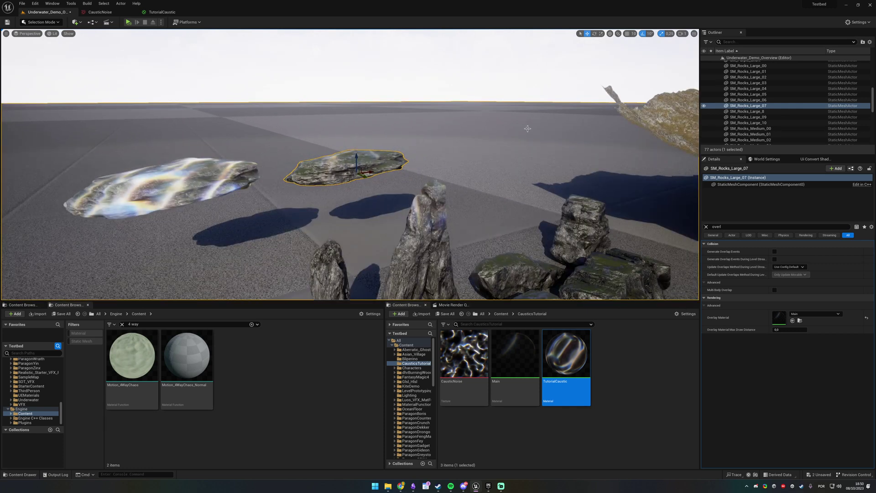
right_click_drag(398, 155, 393, 228)
key("w")
key("s")
mouse_move(467, 167)
right_mouse_down()
mouse_move(422, 171)
mouse_move(465, 172)
mouse_move(452, 173)
right_mouse_up()
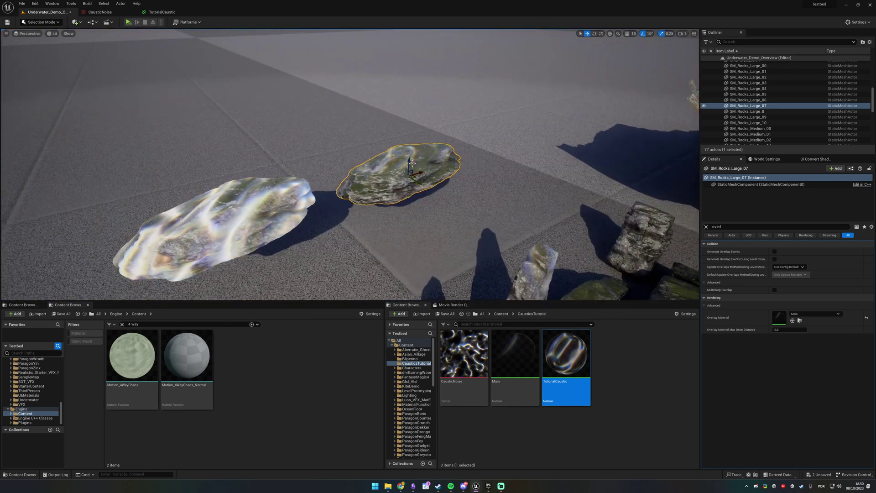
- Return to the TutorialCaustic graph, with its tab placed before CausticNoise, and connect Object Position to Subtract's B input
left_click(104, 11)
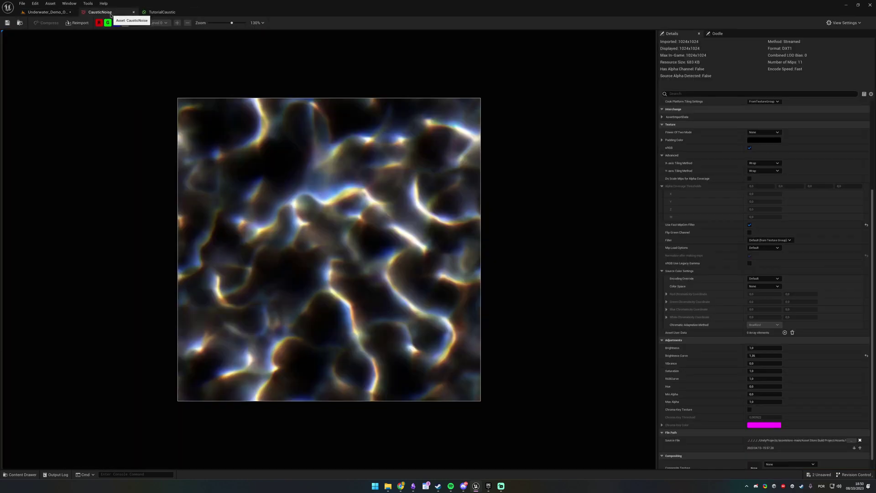
left_click(169, 11)
left_click_drag(105, 14, 104, 13)
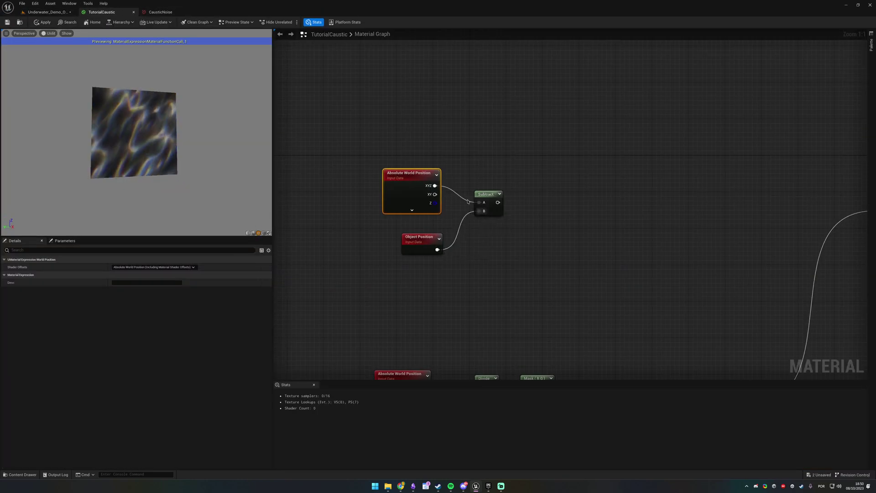
left_click_drag(307, 121, 525, 266)
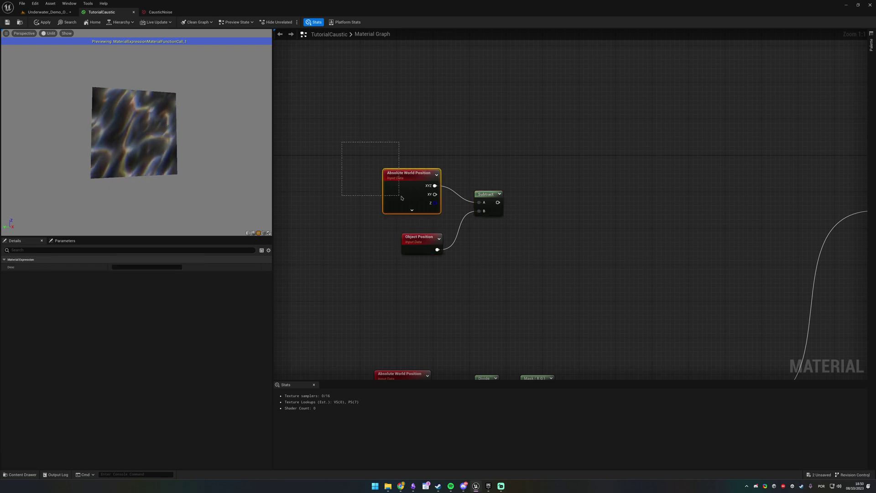
left_click_drag(439, 213, 439, 212)
left_click_drag(371, 241, 437, 269)
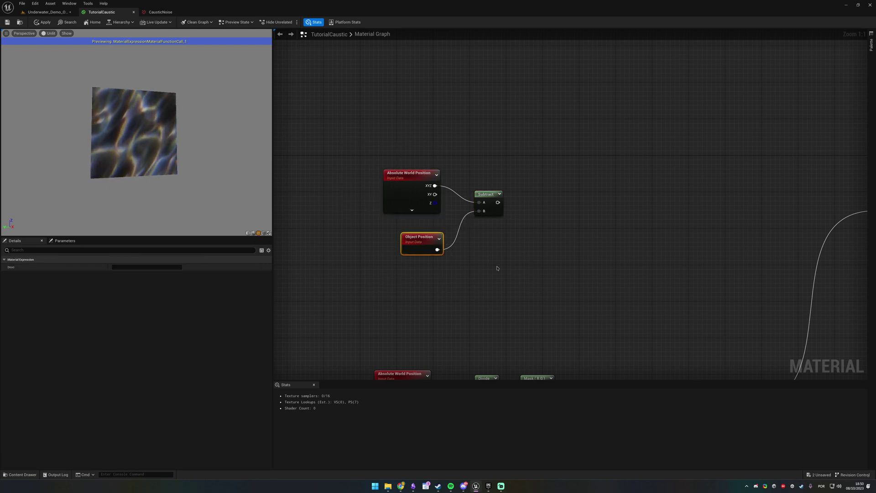
left_click(447, 274)
left_click(428, 248)
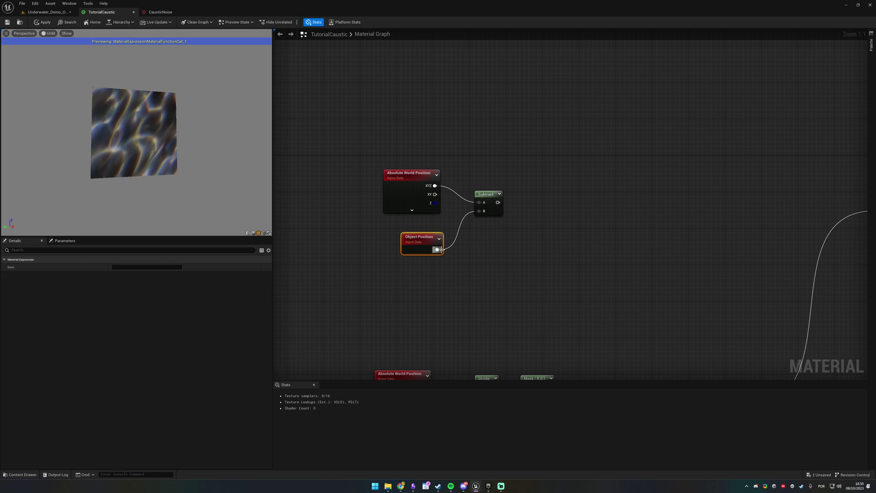
left_click(480, 256)
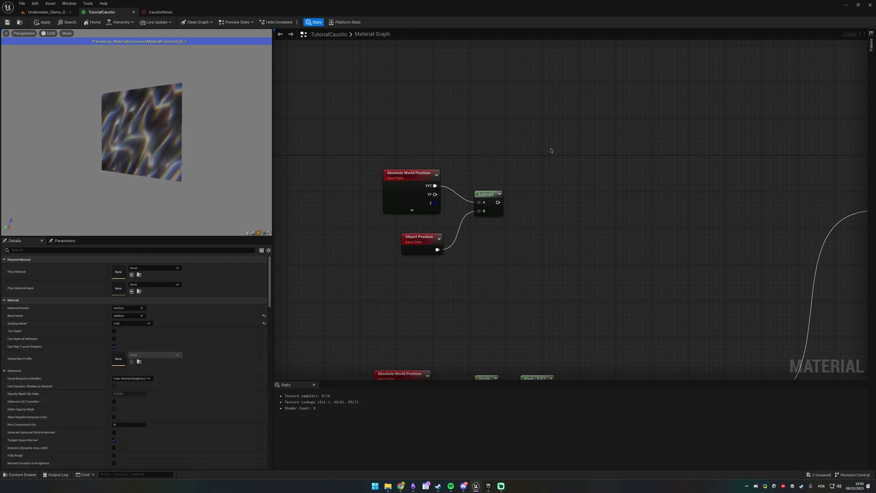
right_click_drag(432, 214, 338, 227)
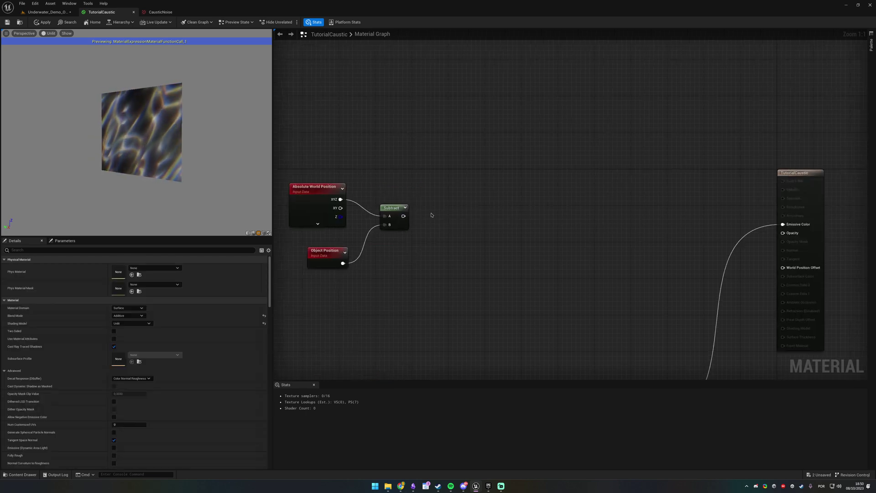
right_click_drag(470, 157, 586, 155)
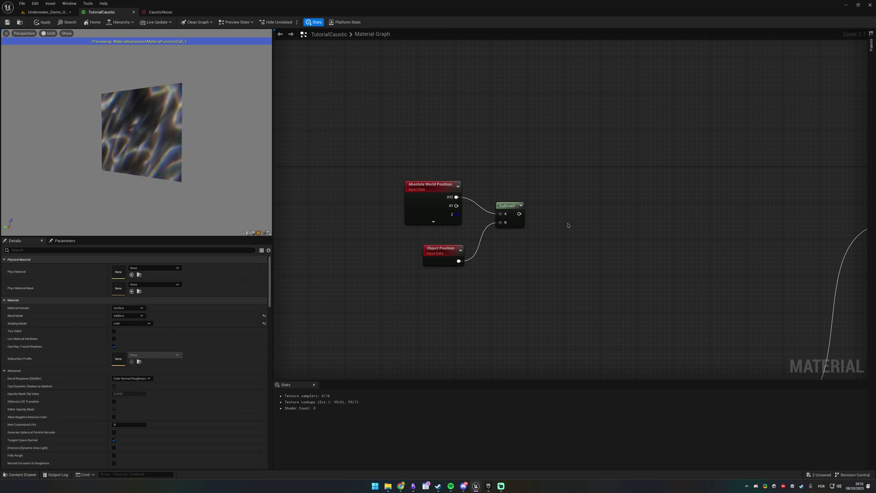
- Move the Absolute World Position and Object Position nodes closer to the Subtract node
left_click(445, 264)
left_click_drag(415, 200, 423, 208)
left_click_drag(440, 263, 445, 262)
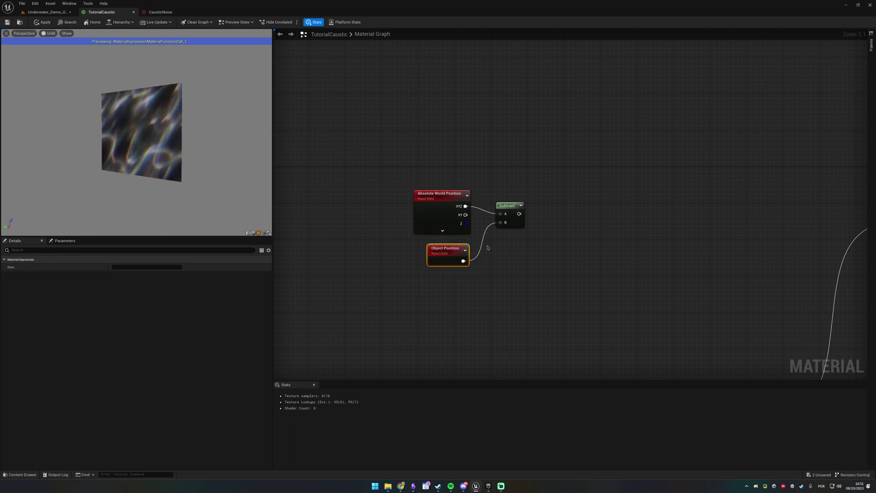
left_click(507, 206)
- Add a Divide node with its A input fed by the Subtract node's output
right_click_drag(599, 204, 508, 209)
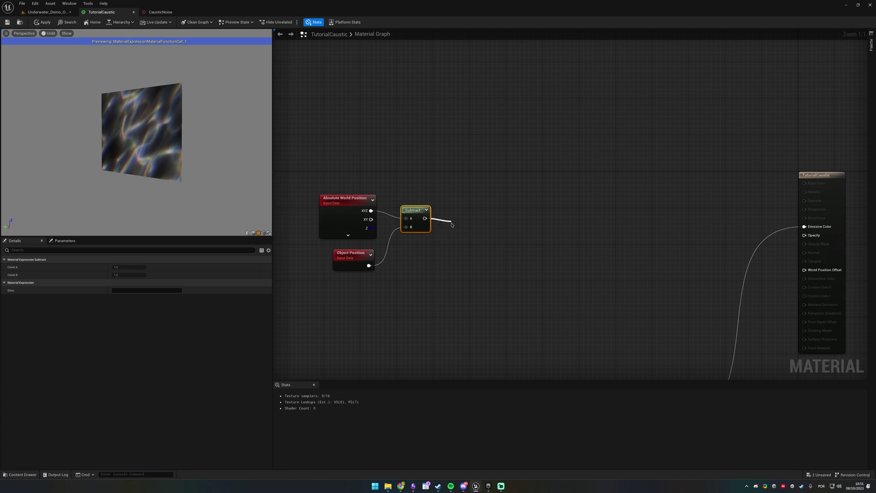
left_click_drag(452, 223, 451, 222)
type("divide")
key("Return")
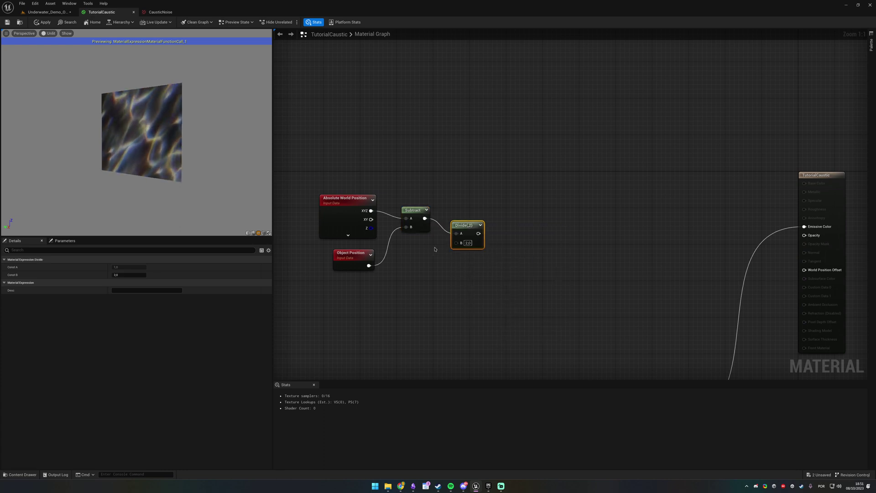
right_click(394, 259)
type("ob")
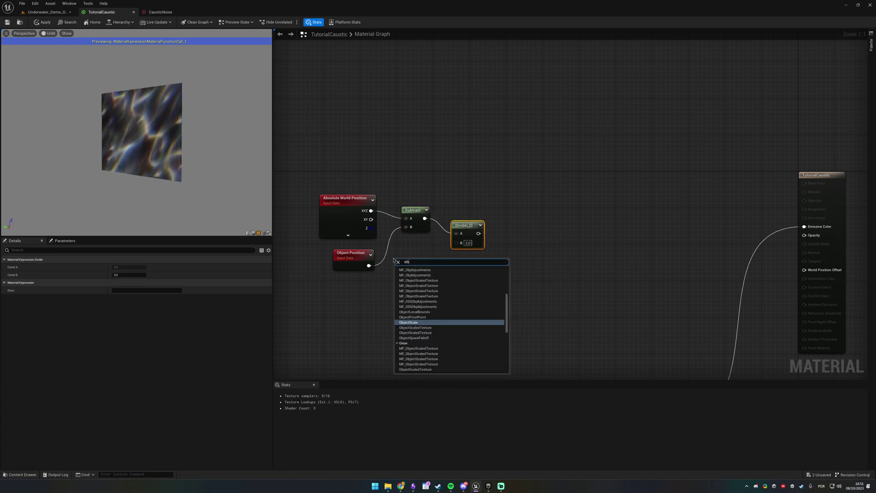
type("ject local")
key("Return")
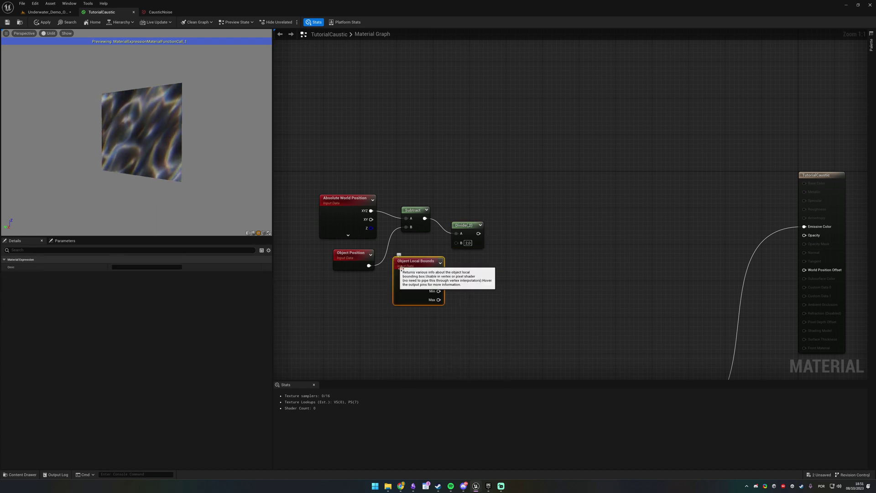
key("Delete")
- Add the ObjectLocalBounds function below Subtract and connect its Local Bounds Size output to Divide's B input
right_click(399, 269)
type("obj")
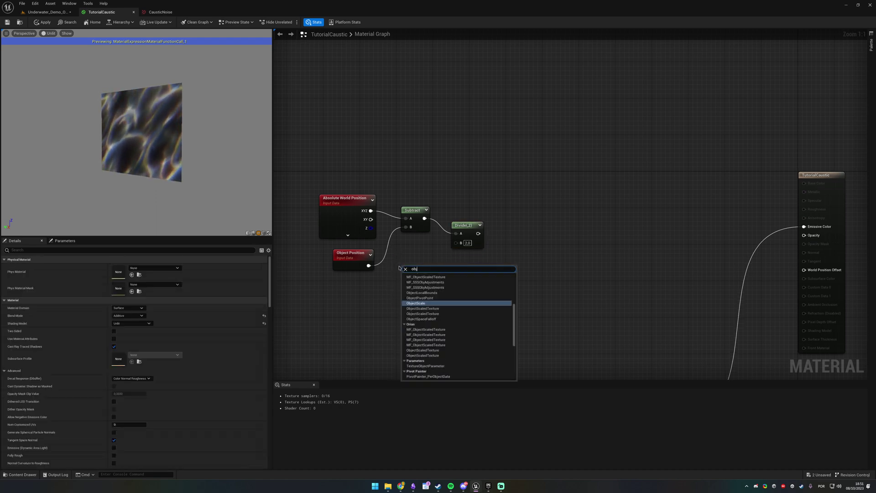
type("ect local")
key("Return")
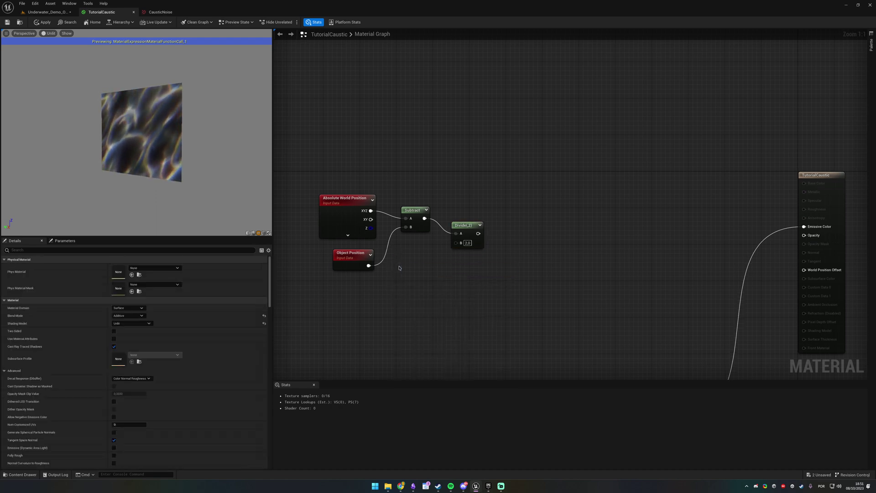
left_click_drag(413, 265, 405, 268)
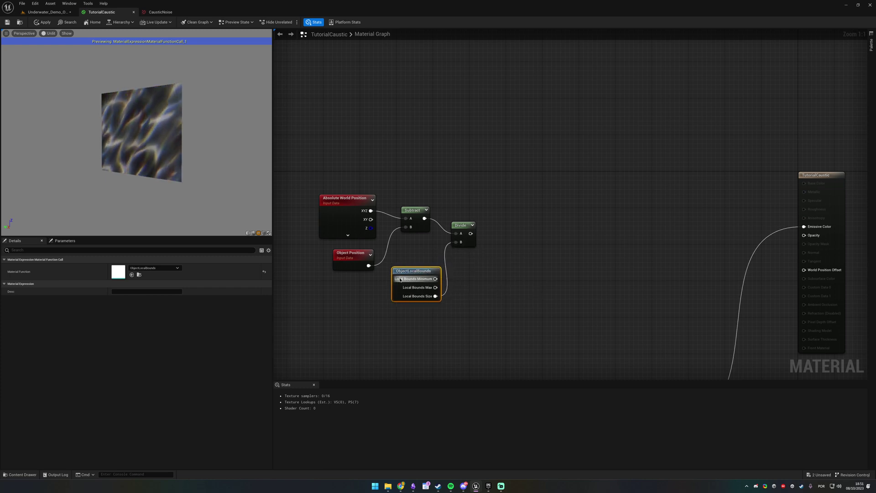
left_click_drag(400, 279, 387, 279)
left_click(465, 255)
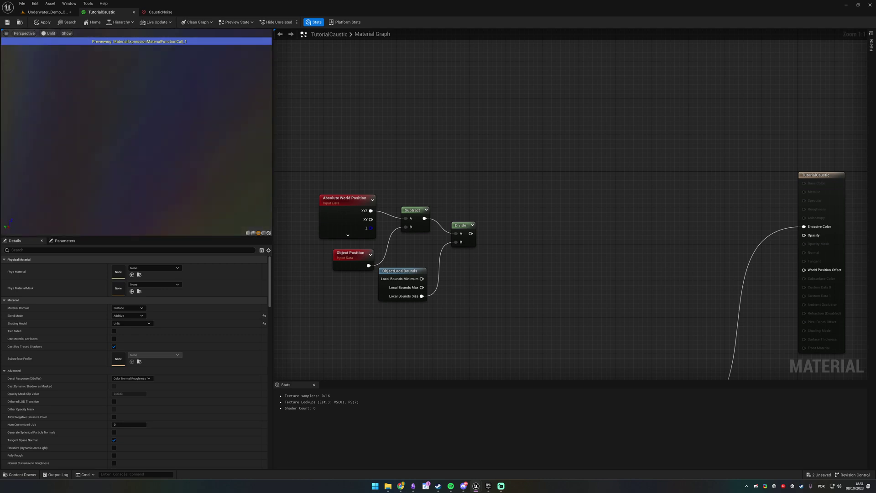
right_click_drag(462, 169, 602, 168)
left_click(510, 211)
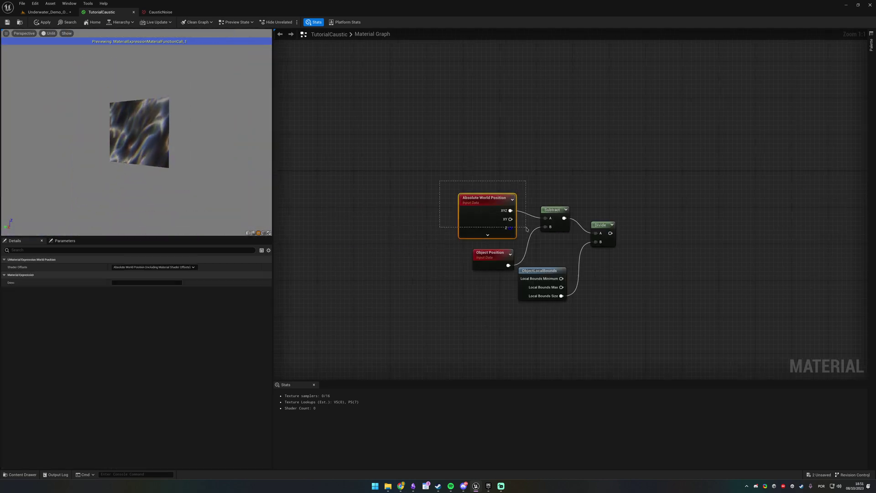
left_click_drag(423, 177, 505, 221)
right_click_drag(632, 193, 503, 176)
left_click_drag(468, 172, 538, 247)
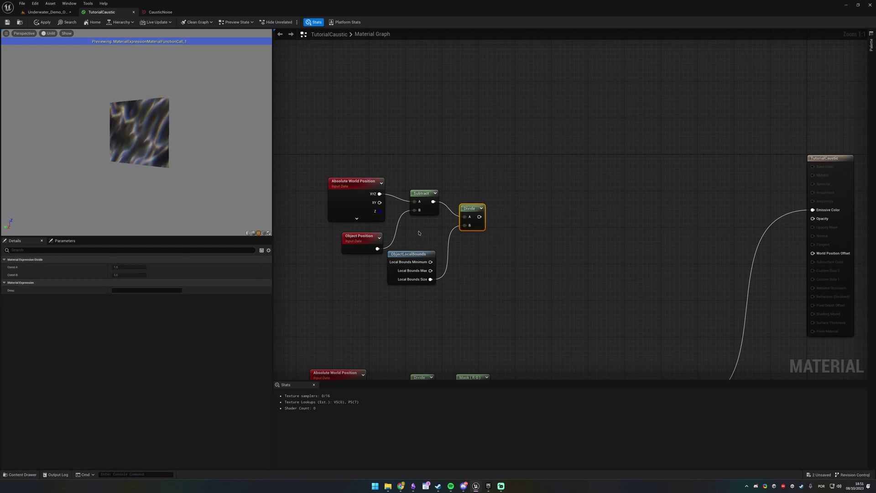
- Move the new Divide node slightly up and away from the Subtract node, so the two sit nearly level
left_click_drag(420, 236, 442, 264)
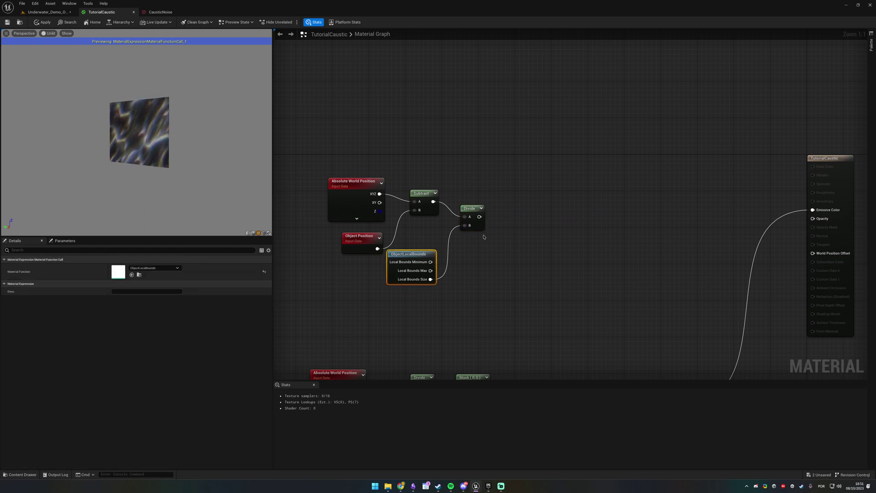
left_click_drag(470, 208, 479, 199)
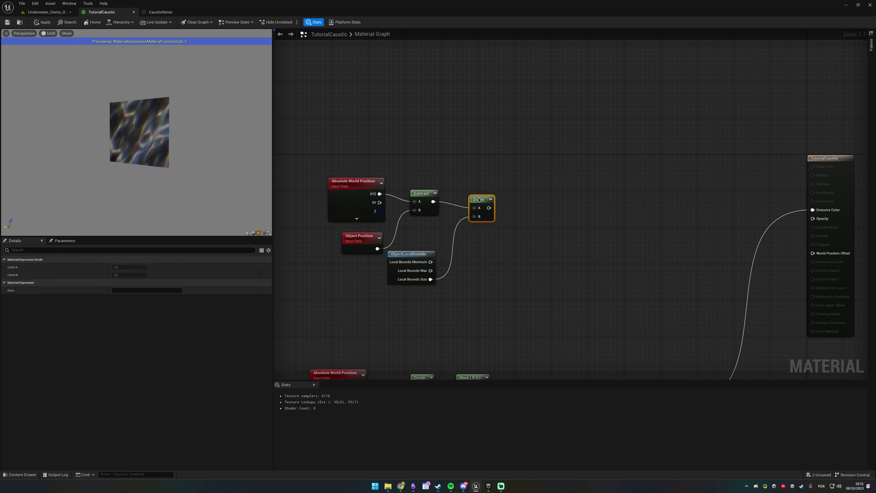
- Inspect the SM_Rocks_Large_07 rock side-on in the level to see how its caustics are masked, and return to the TutorialCaustic material
left_click(20, 22)
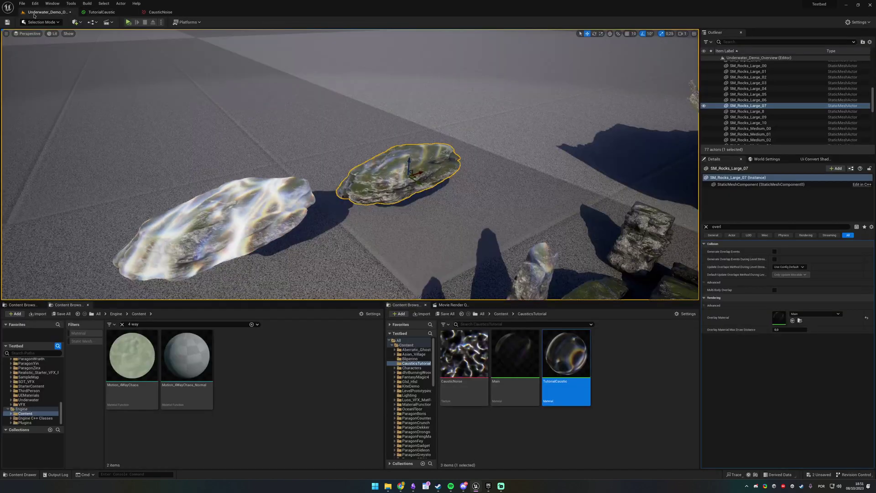
key("f")
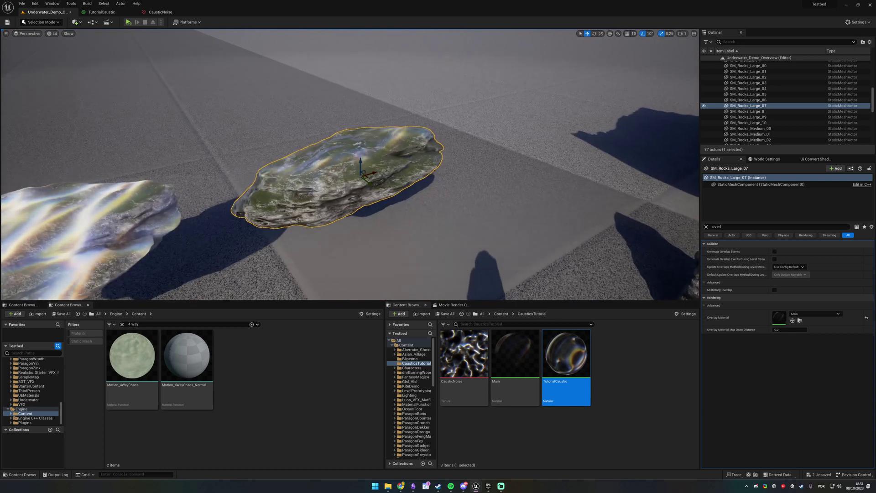
left_click_drag(350, 176, 350, 130, "alt")
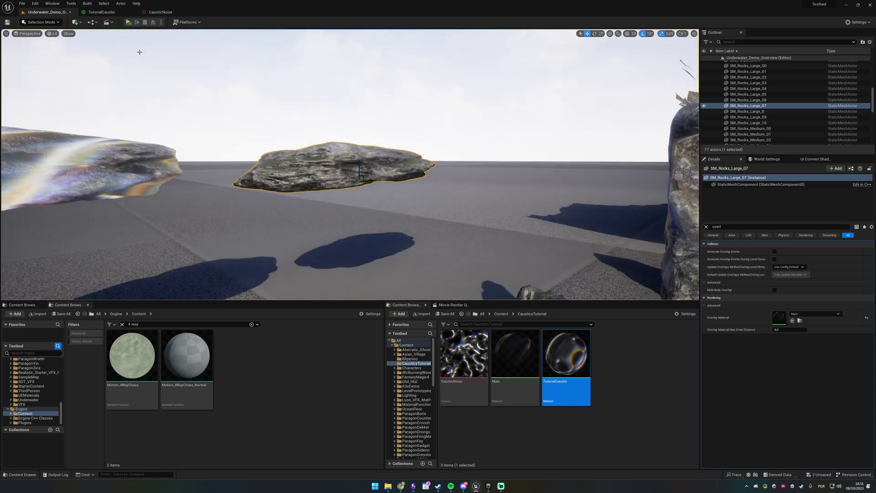
left_click(160, 12)
left_click(102, 12)
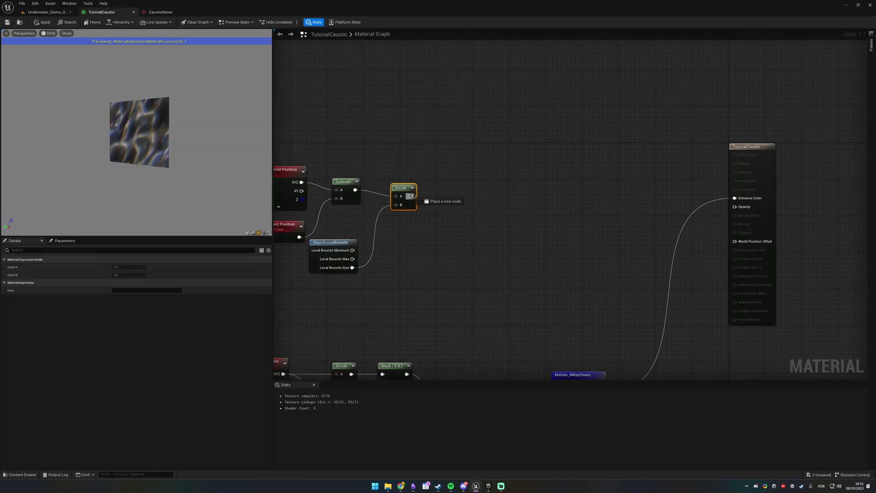
- Add a ComponentMask node fed by the new Divide node's output and limit it to the B channel
left_click_drag(414, 195, 453, 191)
type("mask")
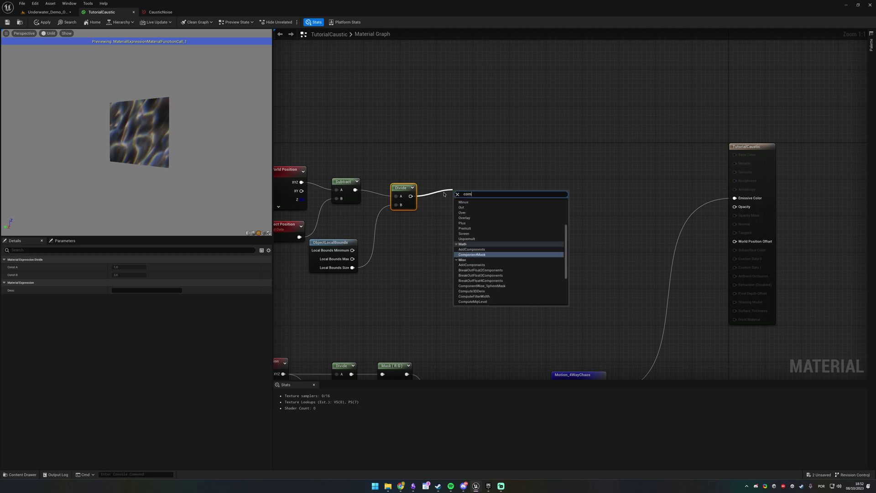
key("Return")
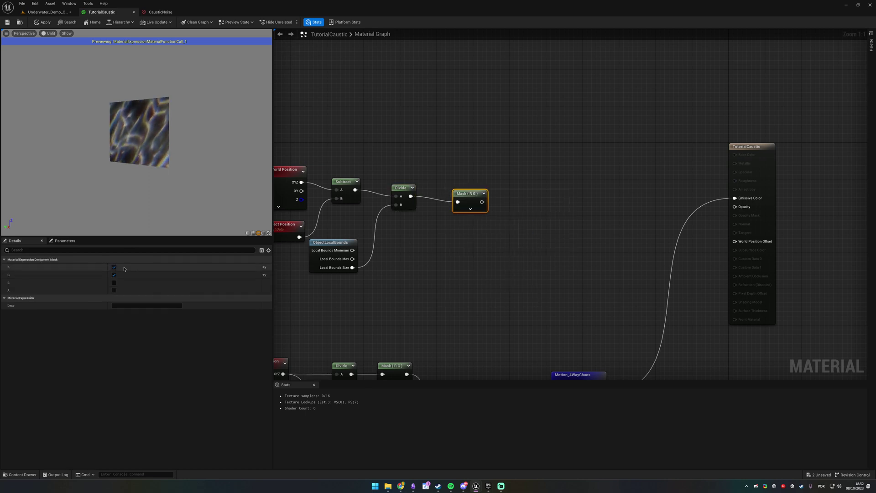
left_click(113, 282)
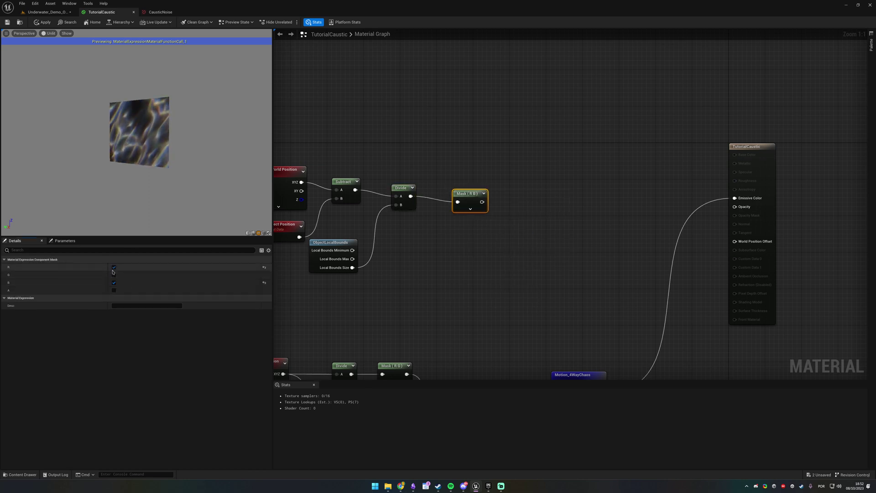
- Preview the Mask (B) node on a sphere mesh and move the node level with Divide
right_click(473, 197)
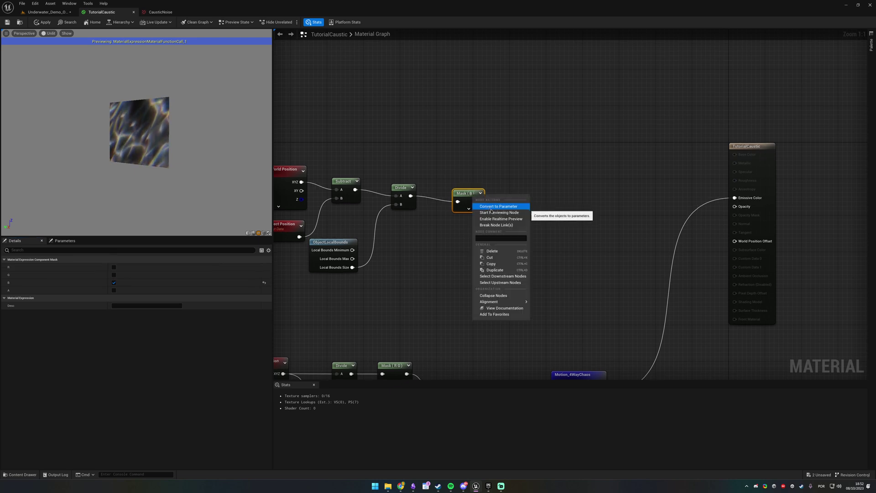
left_click(490, 212)
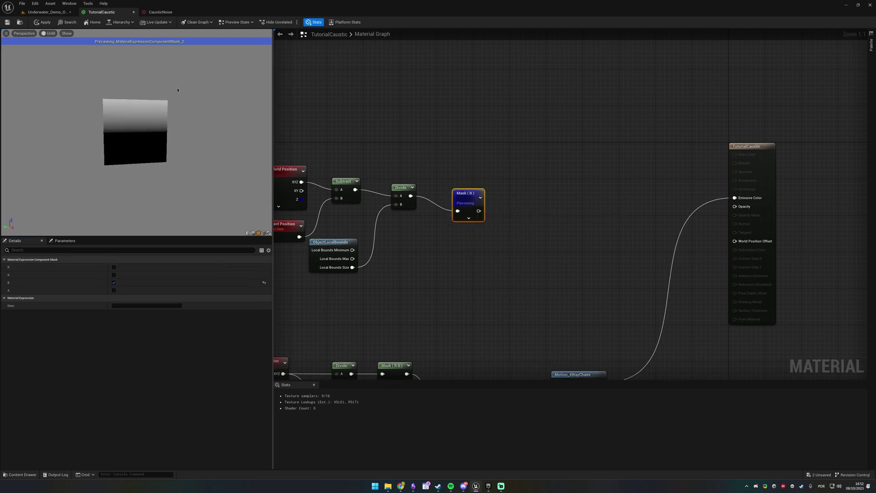
mouse_move(159, 141)
left_mouse_down()
mouse_move(141, 183)
mouse_move(159, 150)
left_mouse_up()
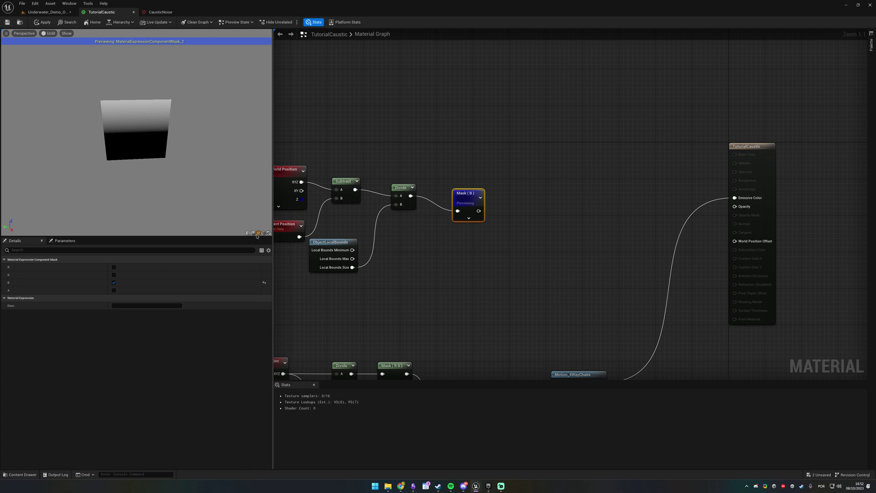
left_click(258, 233)
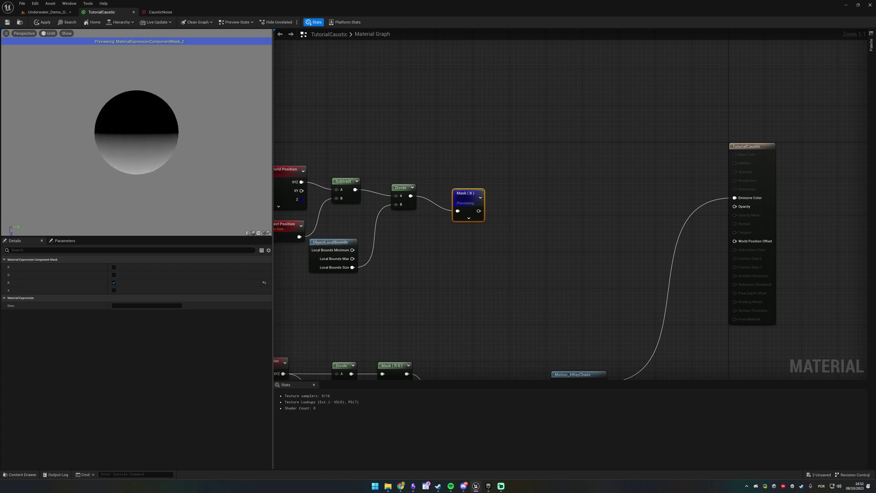
mouse_move(140, 142)
left_mouse_down()
mouse_move(141, 123)
mouse_move(140, 142)
left_mouse_up()
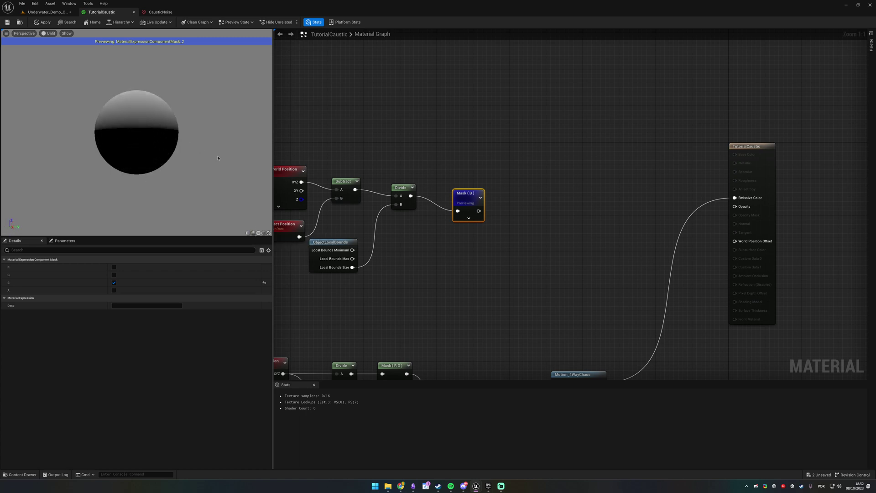
left_click_drag(473, 198, 446, 183)
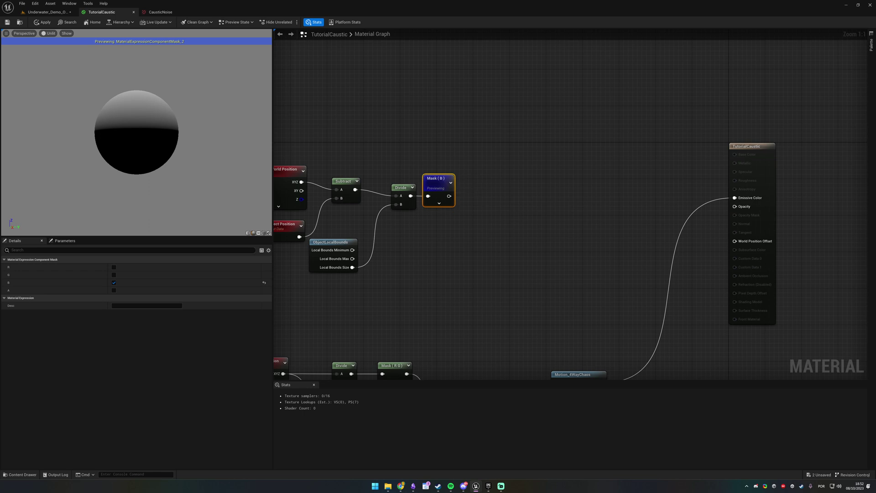
- Add a Power node with its Base fed by the Mask (B) output and preview it
left_click_drag(453, 196, 481, 187)
type("power")
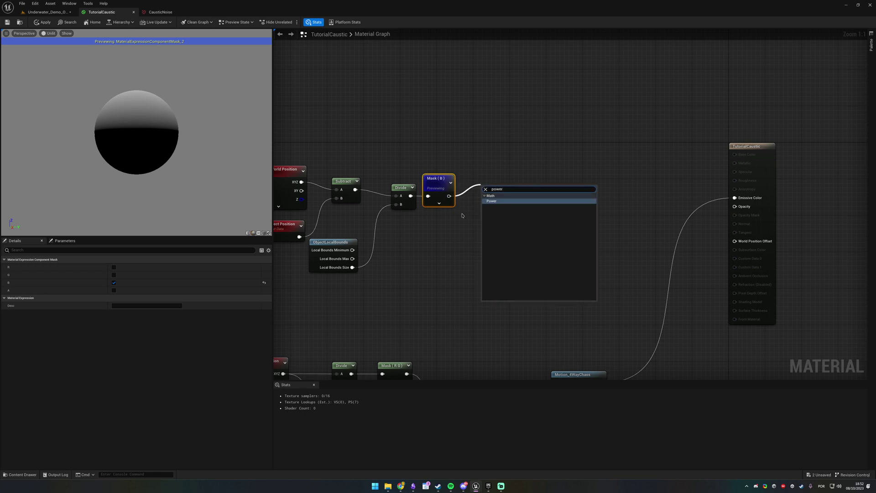
key("Return")
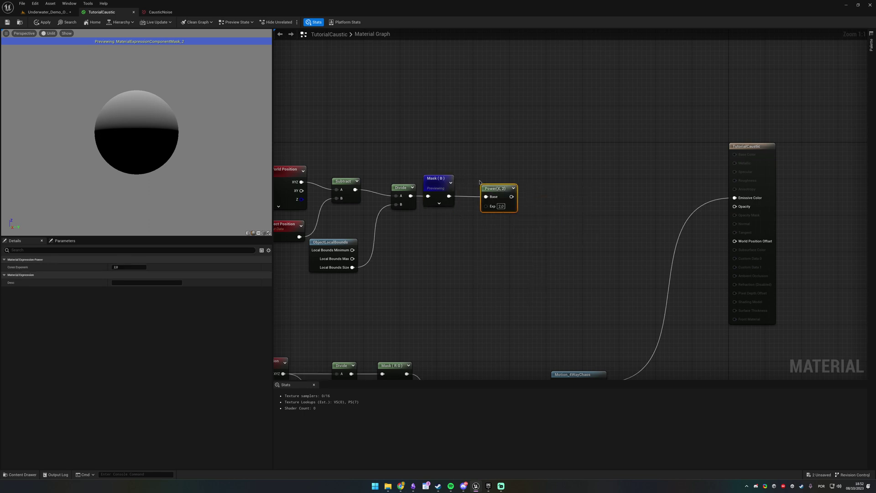
right_click(487, 188)
left_click(502, 199)
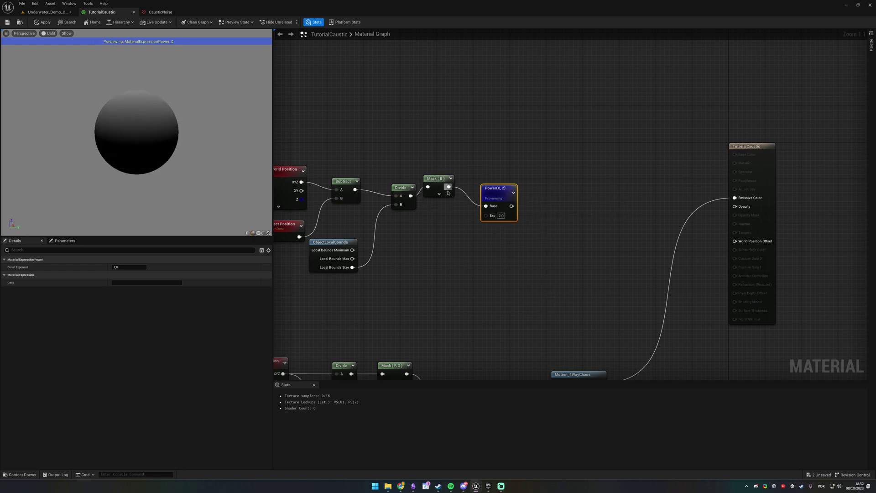
- Set the Power node's exponent to 0.7 and check the gradient on the preview sphere
left_click(500, 215)
type("0.7")
key("Return")
left_click_drag(230, 156, 230, 177)
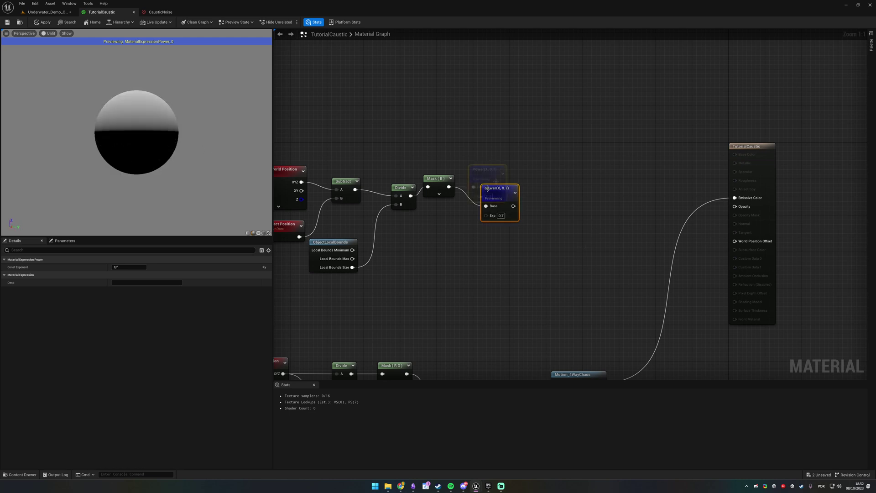
- Move the Power node beside Mask (B), and add a Saturate node on Power's output, placed directly next to it
left_click_drag(487, 189, 529, 191)
type("satur")
key("Return")
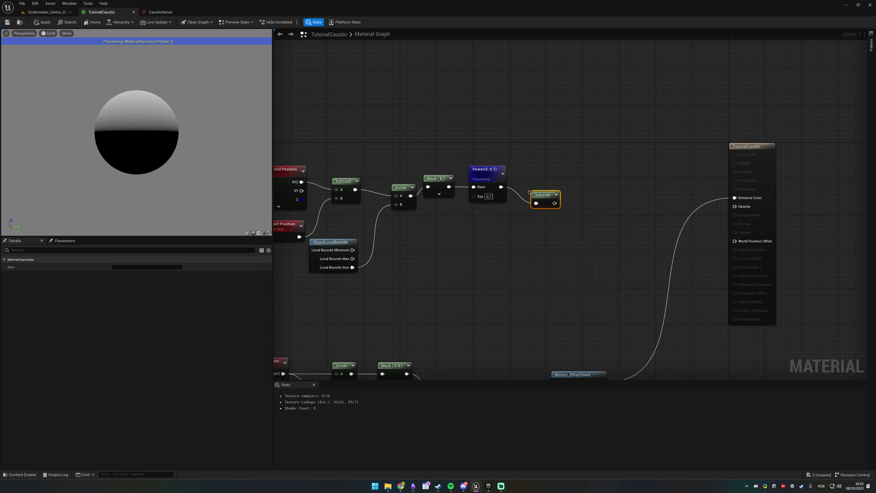
left_click_drag(544, 197, 523, 181)
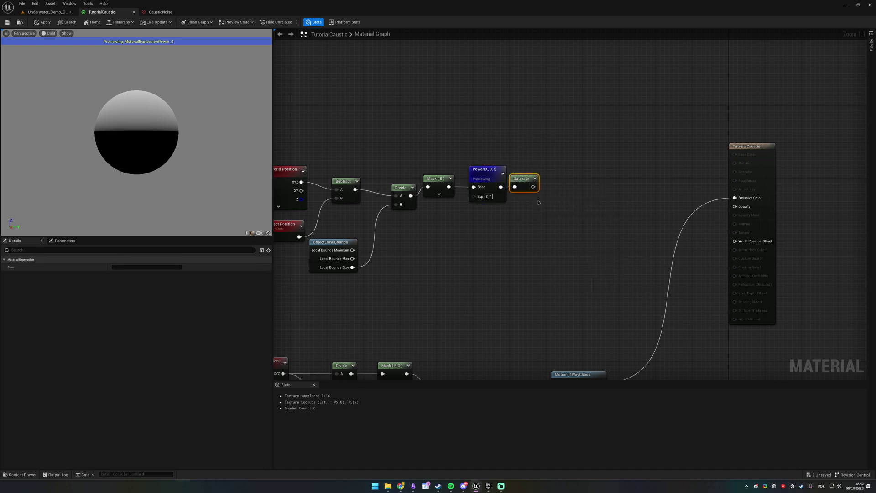
- Preview the Saturate node and examine the gradient on the sphere from several angles
right_click_drag(571, 266, 557, 145)
right_click_drag(557, 145, 459, 169)
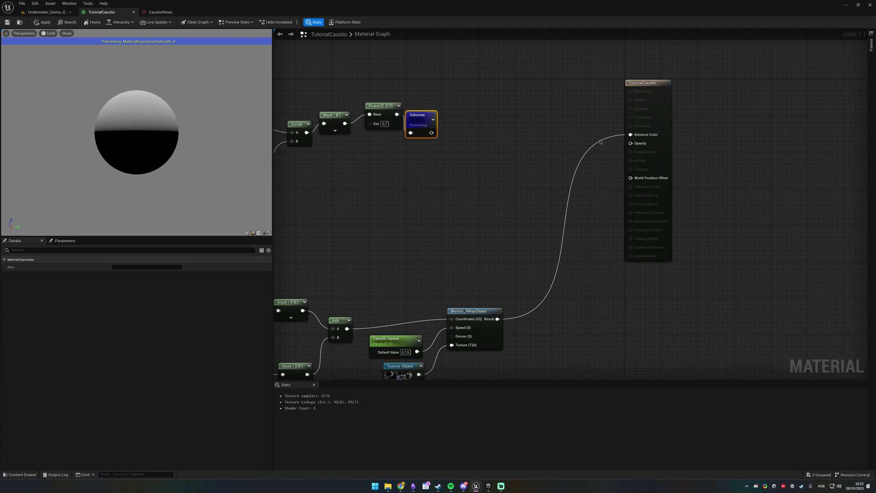
left_click_drag(150, 78, 138, 100)
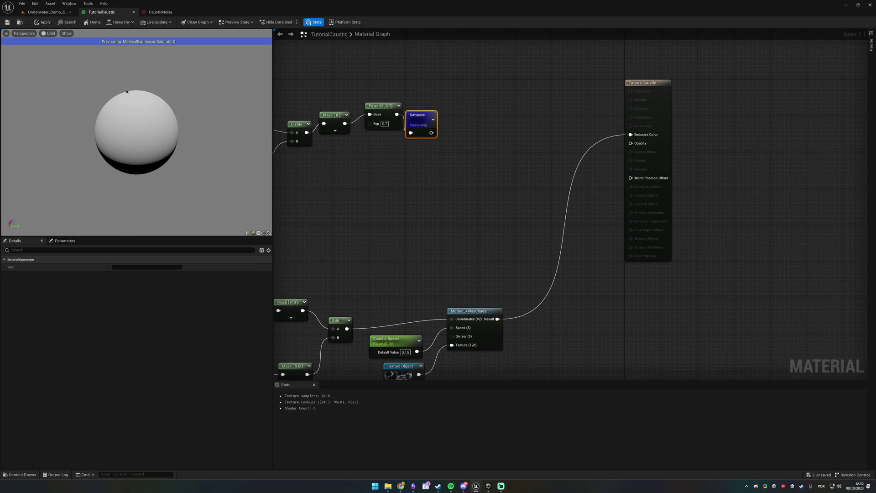
left_click_drag(165, 171, 147, 221)
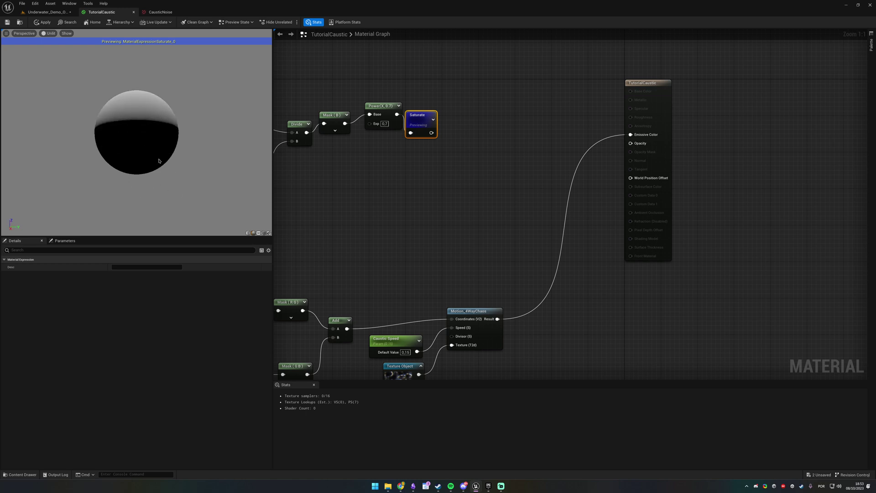
- Feed Emissive Color from a new Multiply node combining Saturate in A with the Motion_4WayChaos Result in B, and save the material
left_click(505, 185)
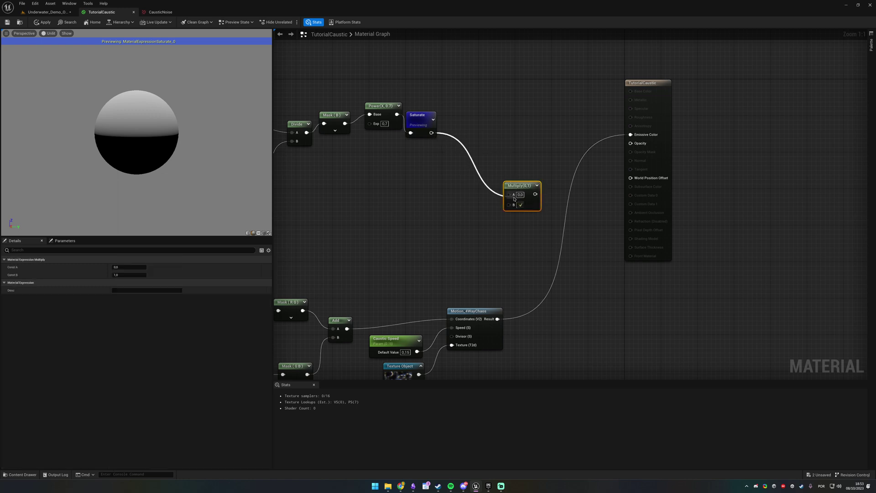
left_click_drag(498, 319, 506, 266)
left_click_drag(510, 206, 509, 204)
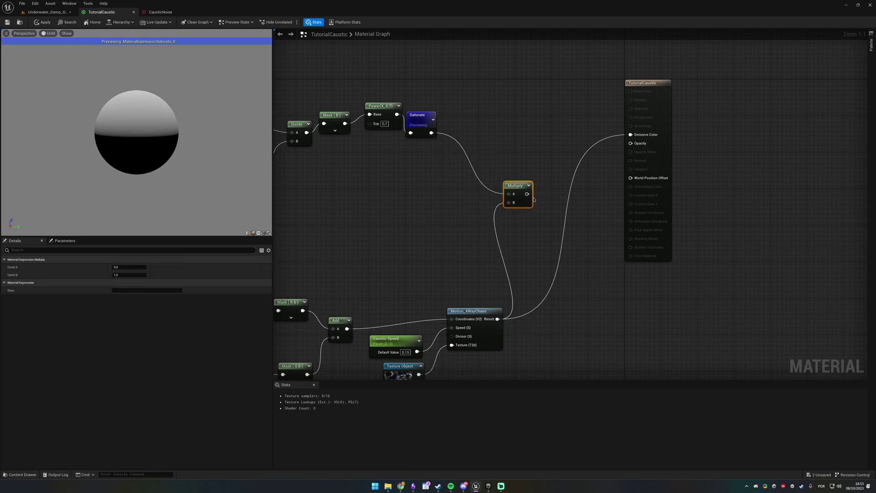
left_click_drag(642, 139, 641, 137)
left_click(6, 22)
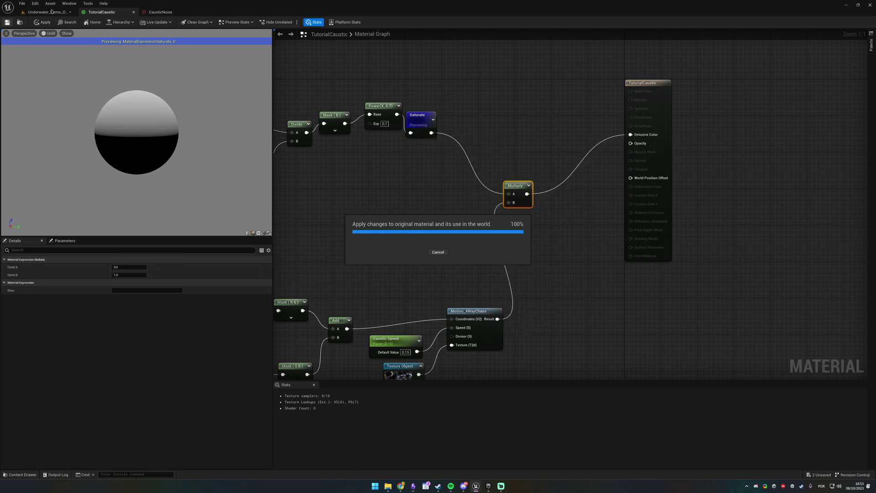
- Inspect the masked caustics on the SM_Rocks_Large_8 rock in the level from the side and from above, alongside the neighbouring rock
left_click(46, 12)
mouse_move(350, 165)
right_mouse_down()
mouse_move(350, 214)
mouse_move(350, 164)
right_mouse_up()
left_click(456, 168)
key("f")
left_click_drag(491, 151, 676, 209, "alt")
left_click_drag(374, 115, 424, 164, "alt")
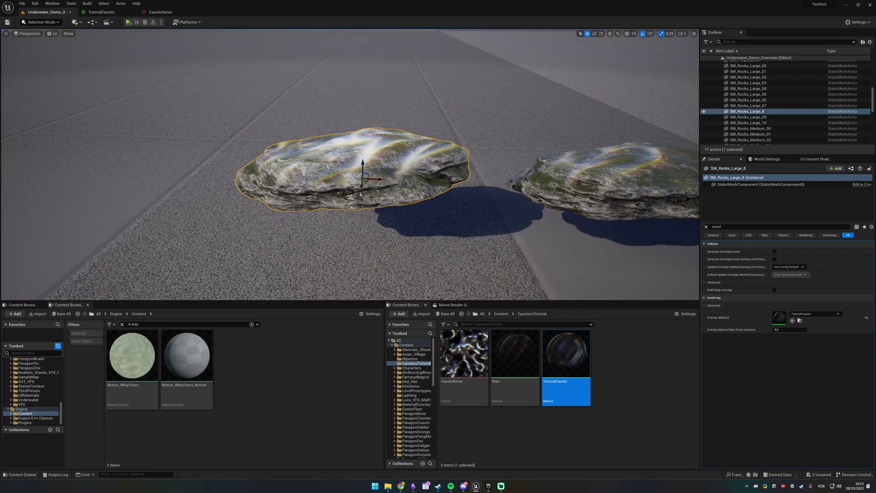
left_click_drag(503, 178, 474, 125, "alt")
scroll(491, 142, "down", 4)
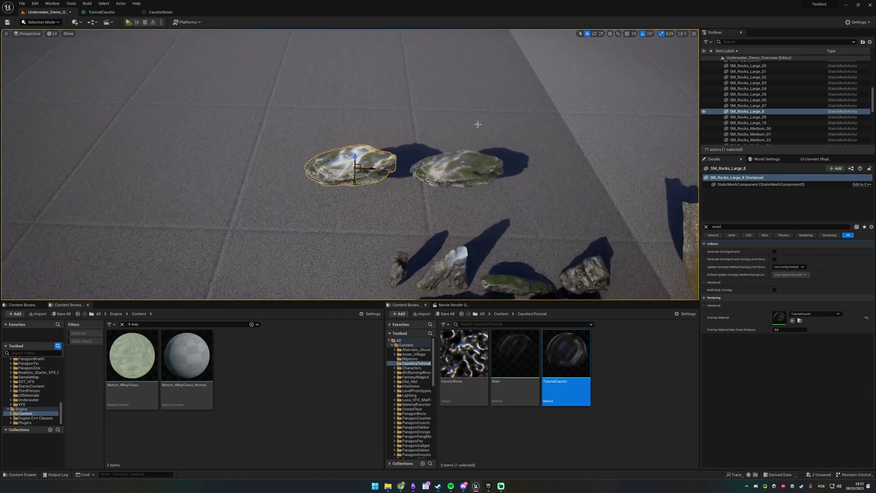
- Move the SM_Rocks_Large_07 rock away from SM_Rocks_Large_8 and scale it up to many times its size
left_click(458, 163)
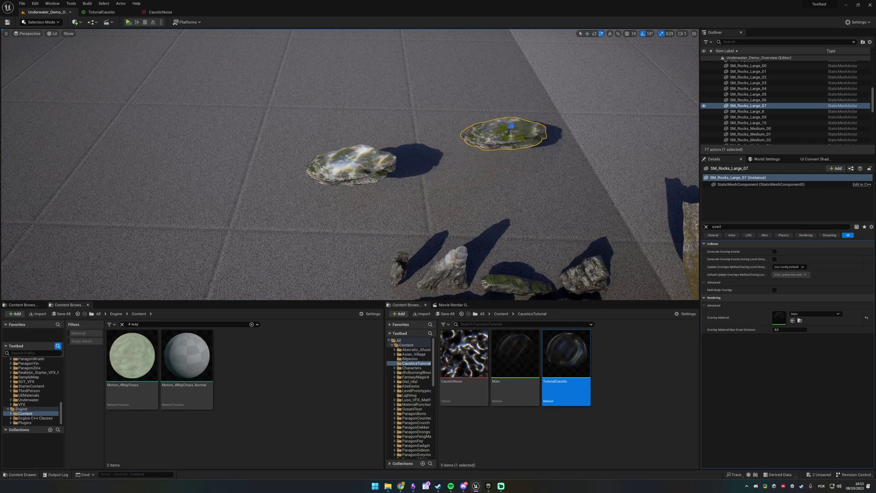
left_click_drag(512, 126, 561, 93)
scroll(511, 126, "down", 5)
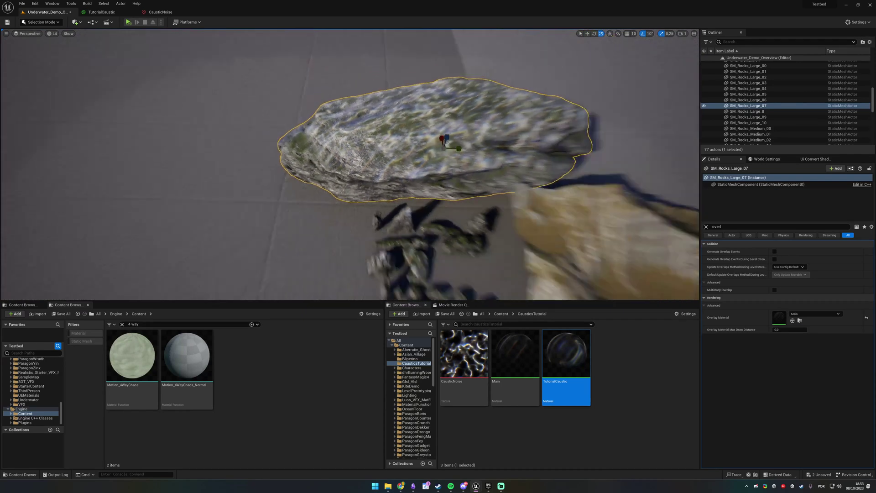
left_click_drag(411, 214, 374, 256, "alt")
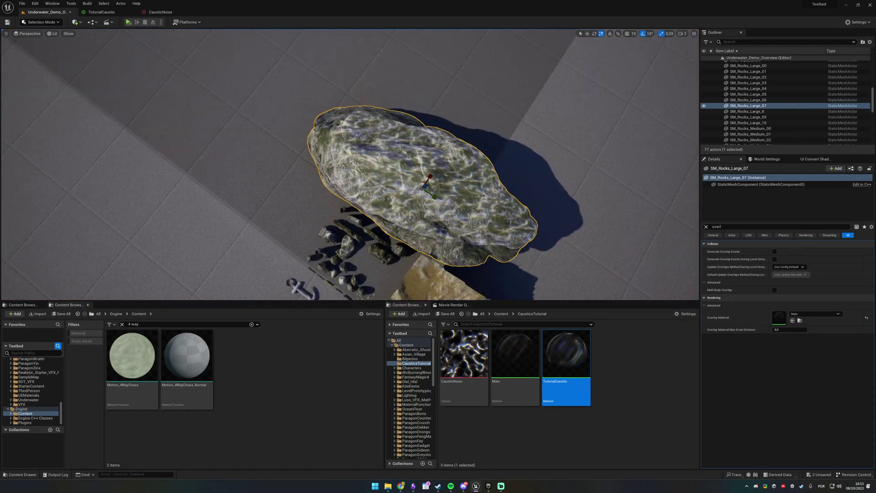
right_click_drag(375, 210, 475, 206)
key("w")
left_click_drag(497, 163, 581, 132)
- Scale up the SM_Rocks_Large_8 rock so its caustics can be compared with those on the enlarged SM_Rocks_Large_07
left_click(426, 220)
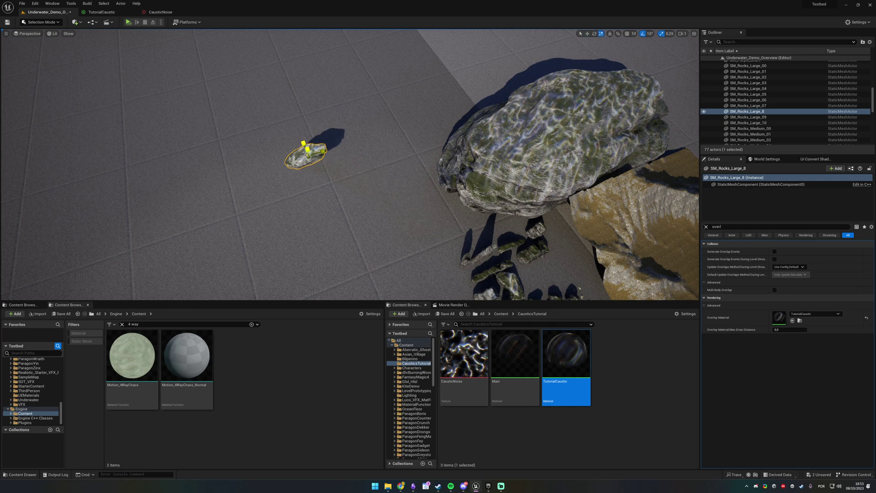
key("f")
left_click_drag(408, 180, 387, 158, "alt")
key("ctrl+z")
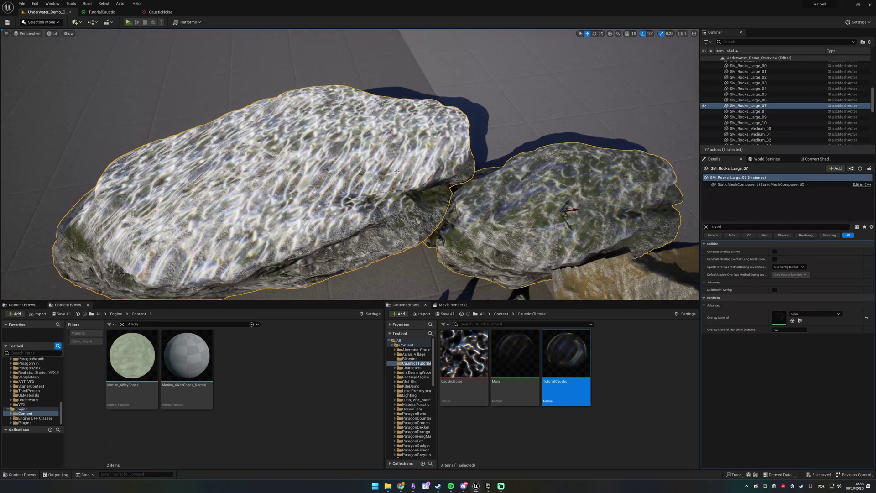
left_click(372, 172)
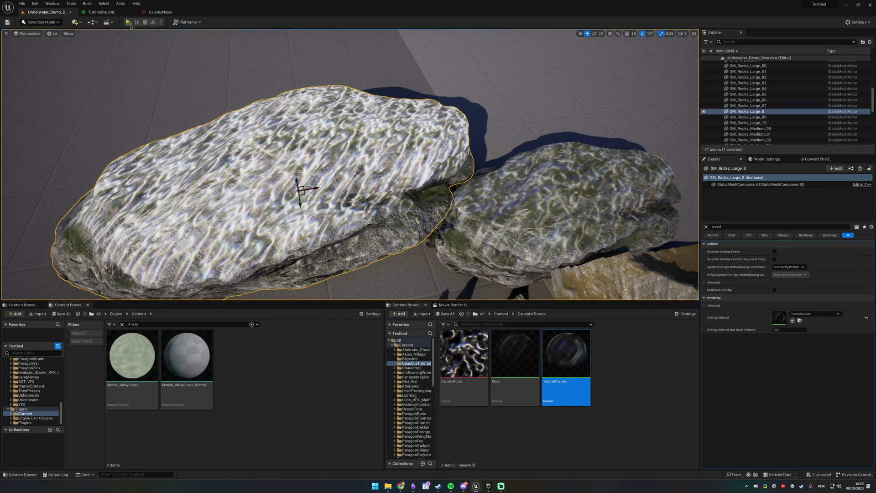
- Return to the TutorialCaustic material graph and move the upper Divide node closer to Subtract, level with Mask (B)
left_click(110, 12)
left_click(160, 12)
left_click(109, 12)
right_click_drag(391, 204, 616, 197)
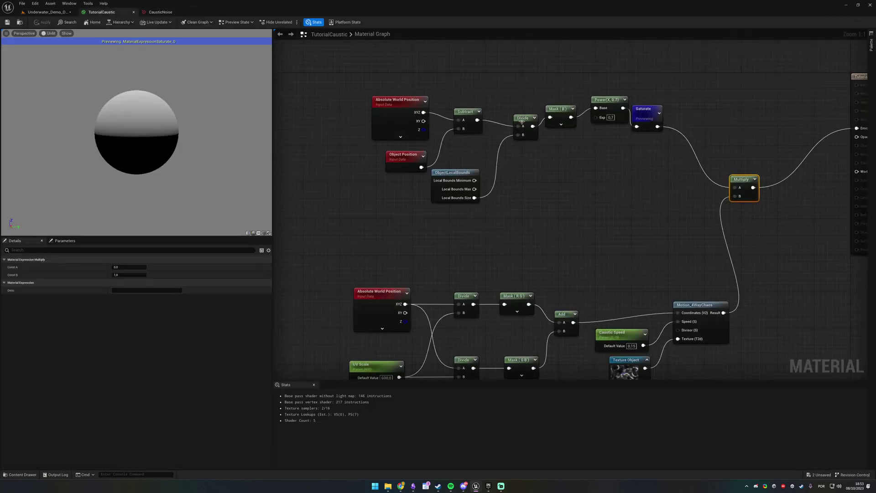
left_click_drag(522, 122, 508, 113)
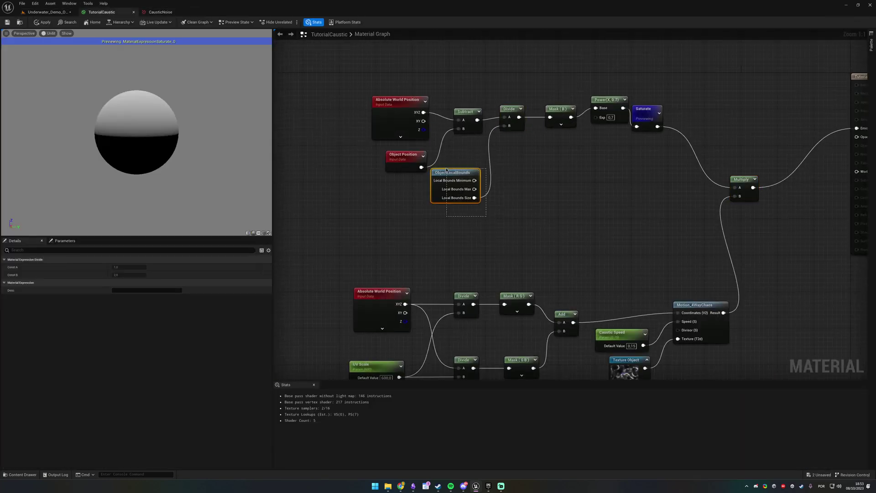
- Examine the caustics on the enlarged rocks in the level, and review the ObjectLocalBounds, Subtract and Divide nodes in the TutorialCaustic graph
left_click_drag(445, 169, 448, 171)
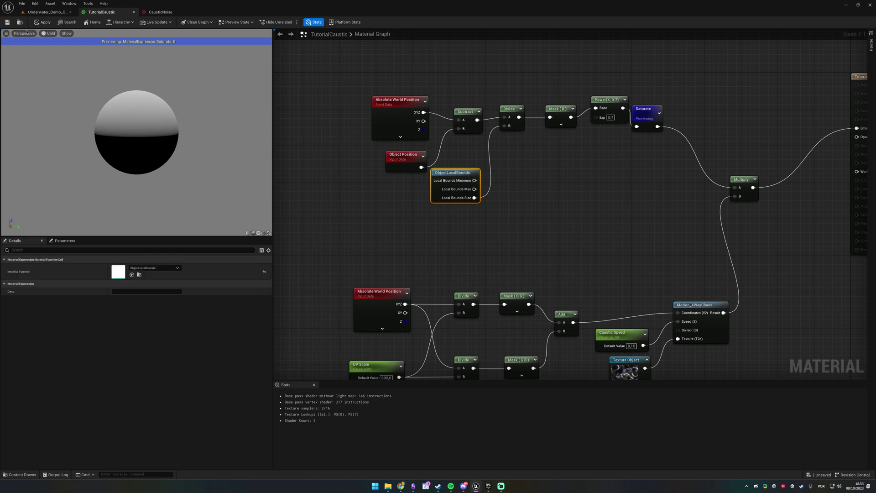
left_click(34, 12)
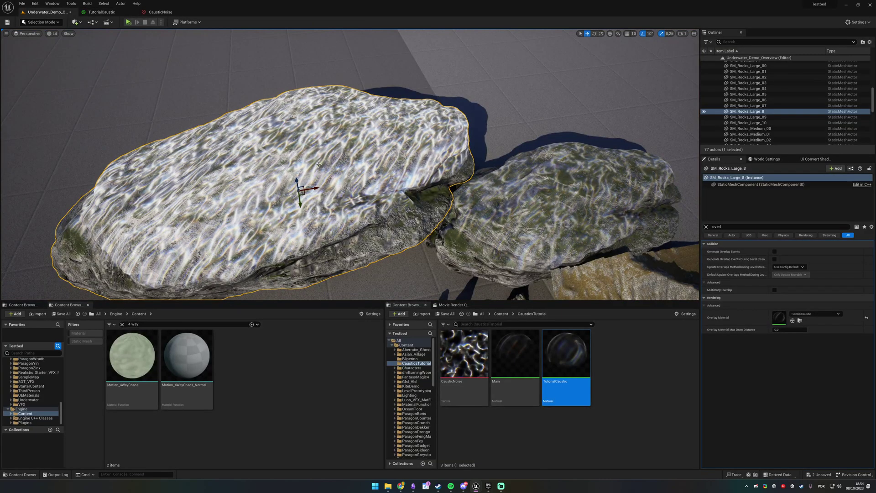
left_click(102, 12)
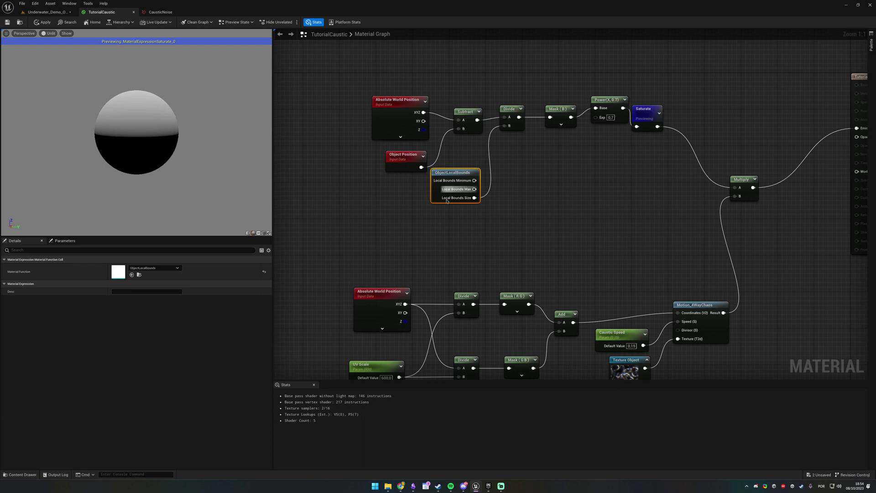
left_click_drag(528, 149, 456, 89)
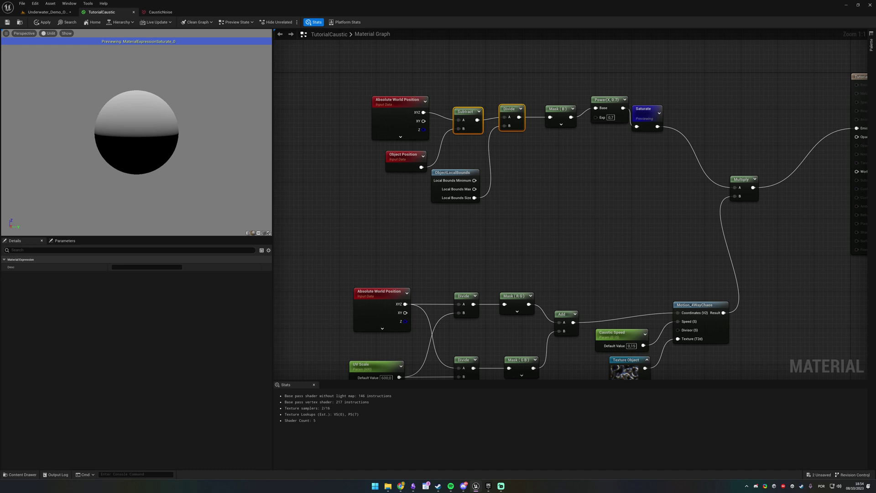
left_click(626, 156)
- Move the Motion_4WayChaos, Caustic Speed and Texture Object nodes up closer to the final Multiply node
right_click_drag(565, 239, 510, 148)
left_click_drag(487, 147, 589, 305)
left_click_drag(627, 197, 619, 99)
left_click(467, 204)
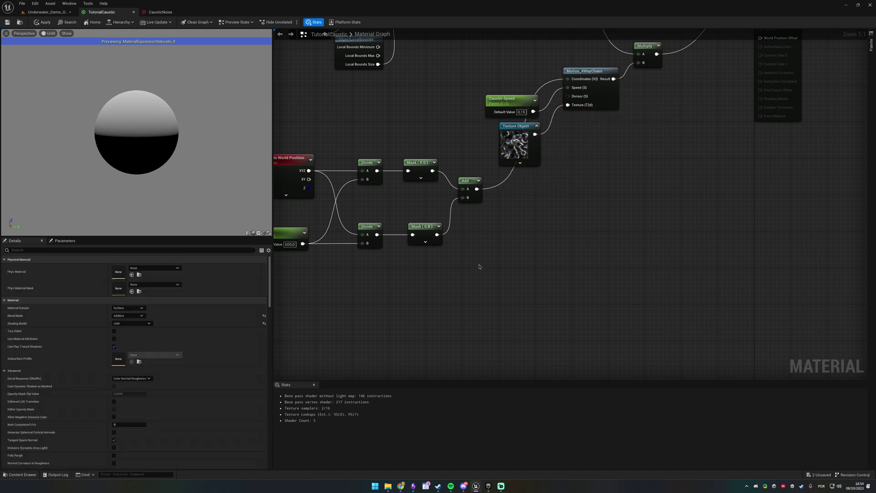
- Add an ObjectScale node and place it in the empty area below the Add and lower Mask nodes
right_click_drag(479, 267, 471, 246)
right_click(475, 220)
type("object scal")
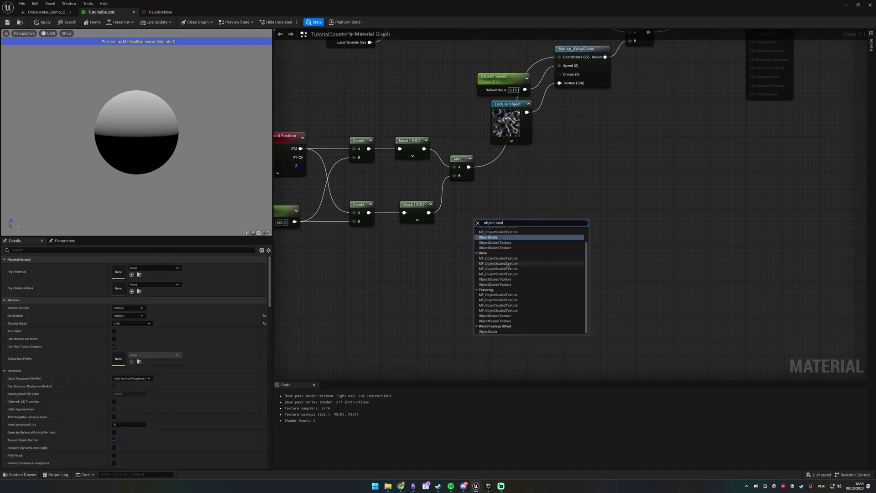
key("Return")
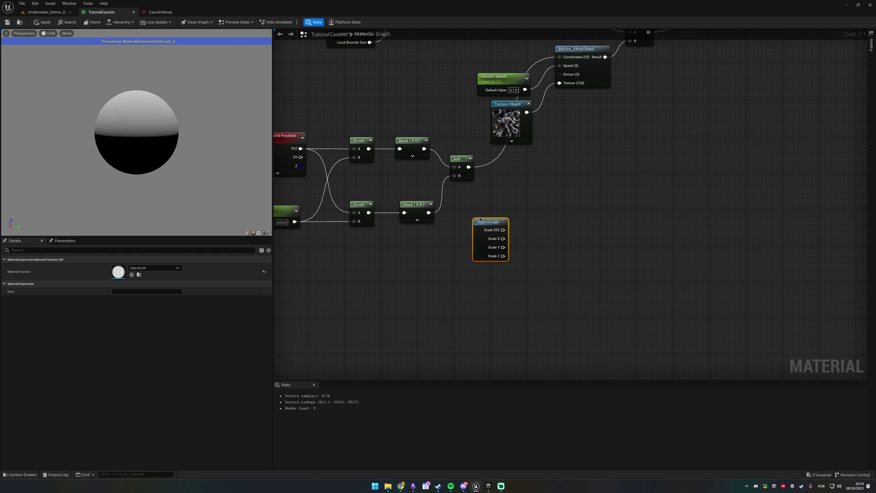
left_click_drag(480, 219, 441, 261)
right_click_drag(356, 151, 471, 185)
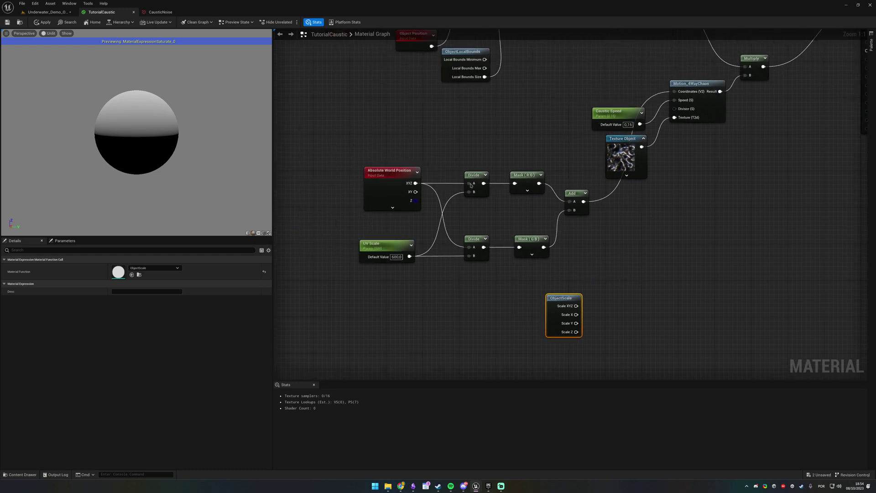
right_click_drag(532, 230, 477, 187)
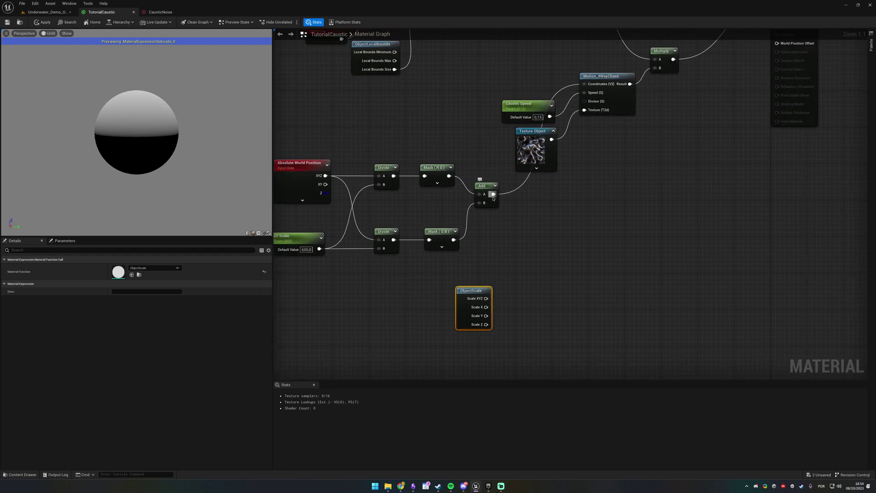
right_click_drag(523, 222, 477, 202)
left_click_drag(446, 274, 424, 309)
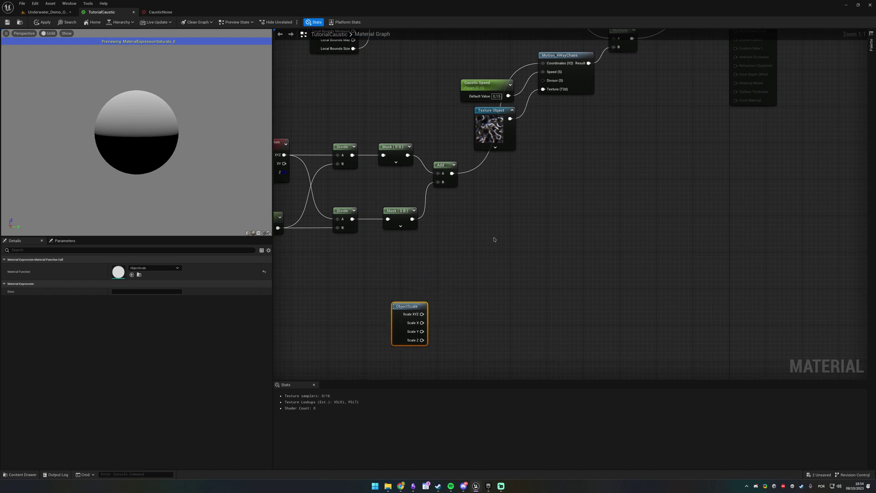
- Move the Motion_4WayChaos, Caustic Speed and Texture Object nodes down and away from Add to free space between them
left_click(485, 166)
left_click_drag(441, 71, 563, 137)
left_click_drag(572, 82, 673, 197)
left_click(477, 222)
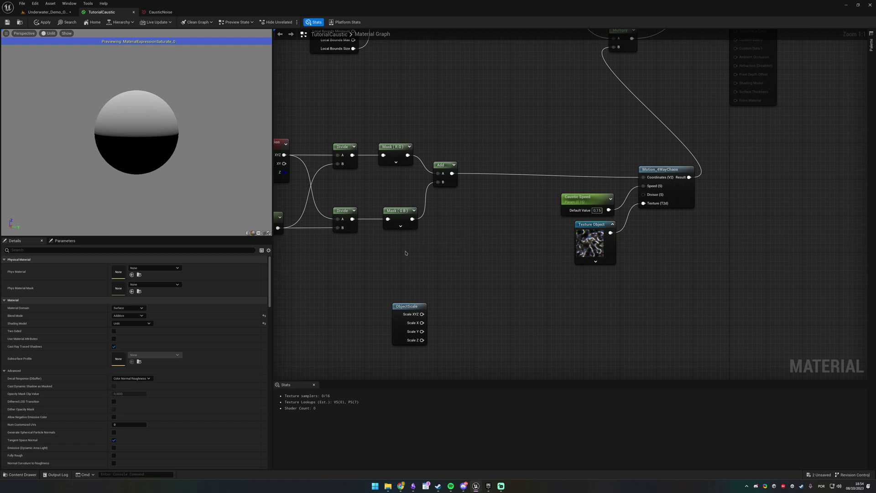
- Create a scalar parameter named Intensity with default value 1, placed above the ObjectScale node
right_click_drag(411, 248, 415, 234)
left_click(416, 237)
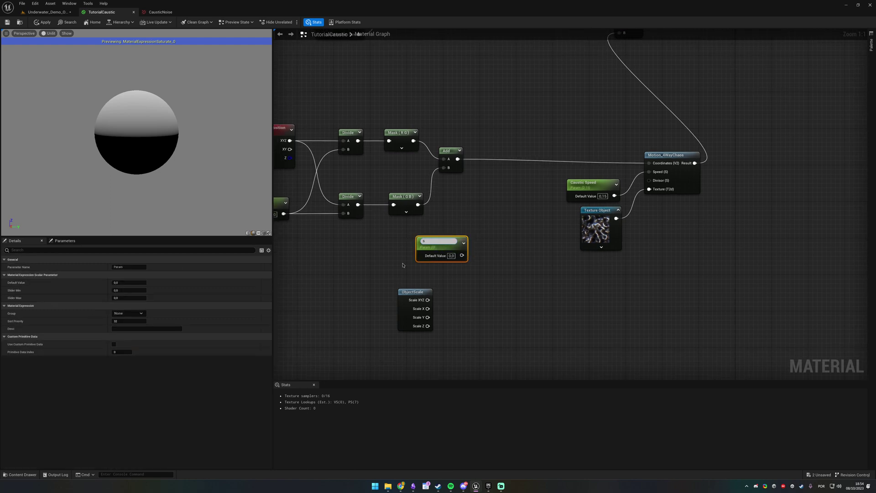
type("Intensity")
key("Return")
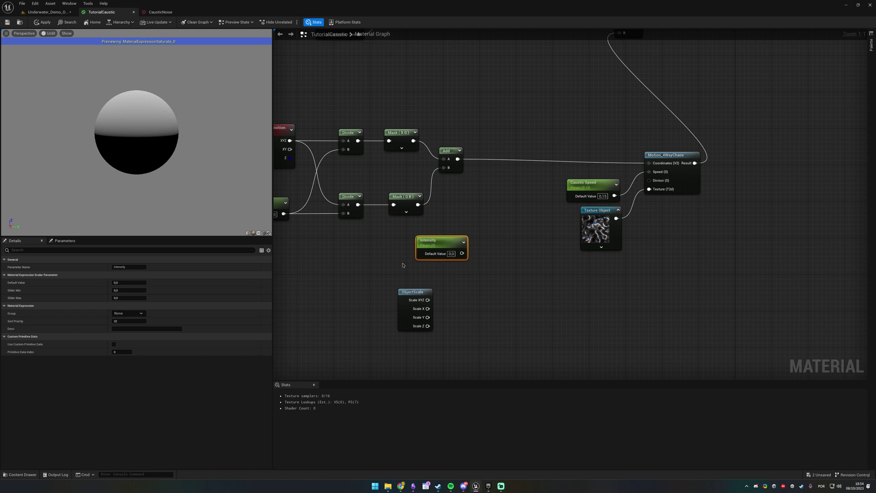
left_click_drag(450, 238, 417, 235)
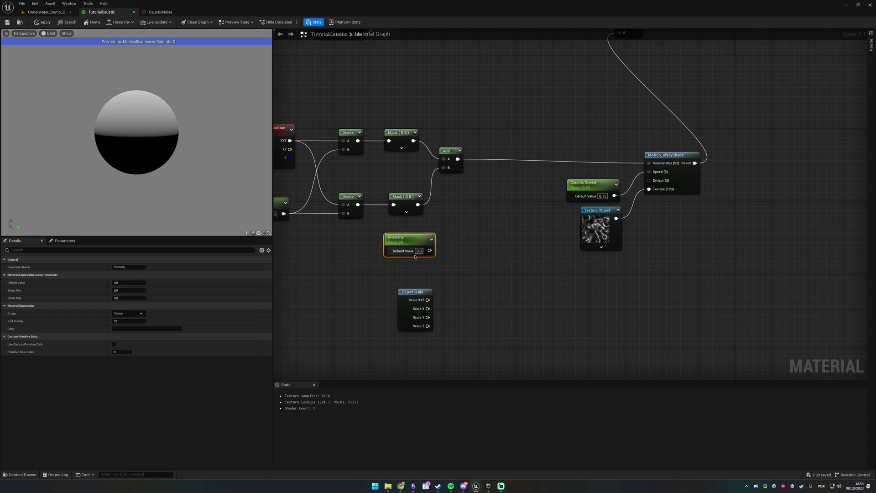
left_click(417, 251)
type("1")
left_click(450, 235)
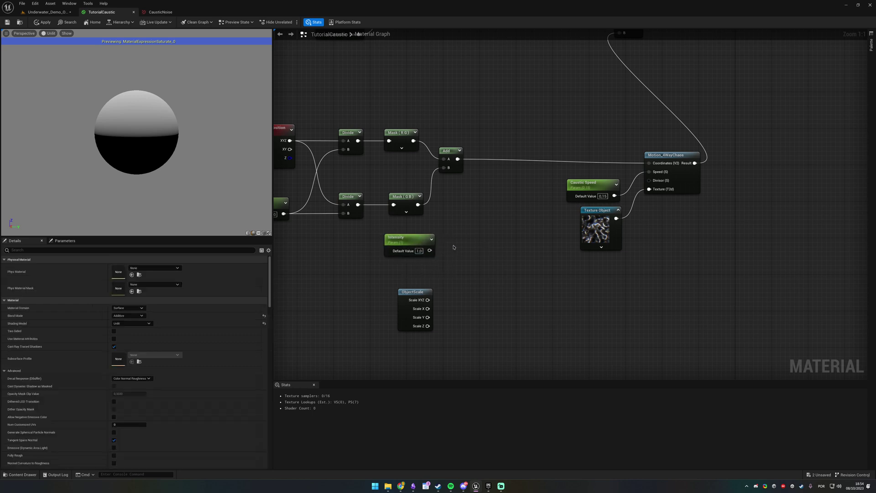
- Add a Multiply node beside Add, feeding Add into its A input and Intensity into its B input
left_click(485, 196)
left_click_drag(429, 250, 491, 219)
left_click_drag(462, 158, 498, 151)
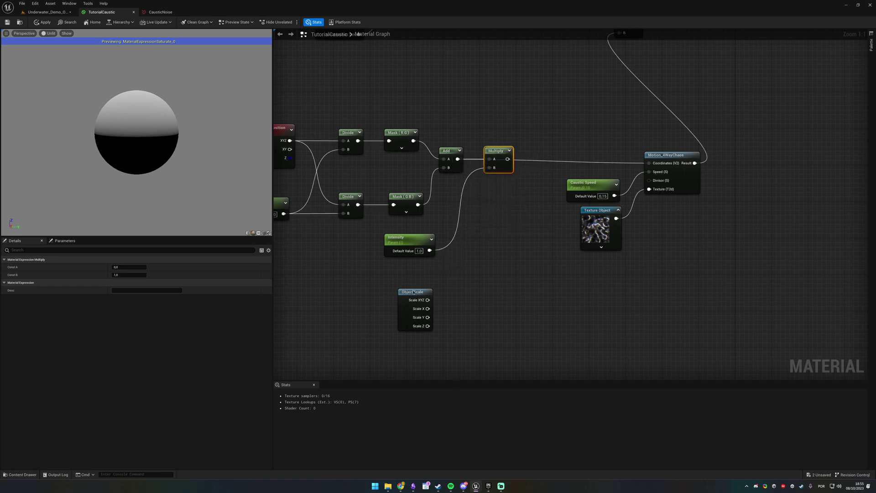
- Add a Divide node next to ObjectScale that divides 1 by its Scale XYZ output
left_click_drag(413, 292, 453, 292)
right_click(506, 276)
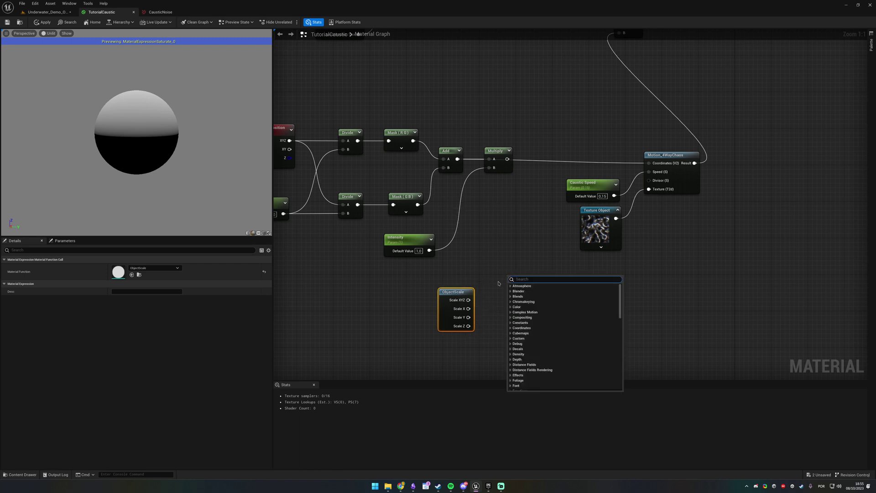
type("divide")
key("Return")
left_click_drag(511, 297, 468, 300)
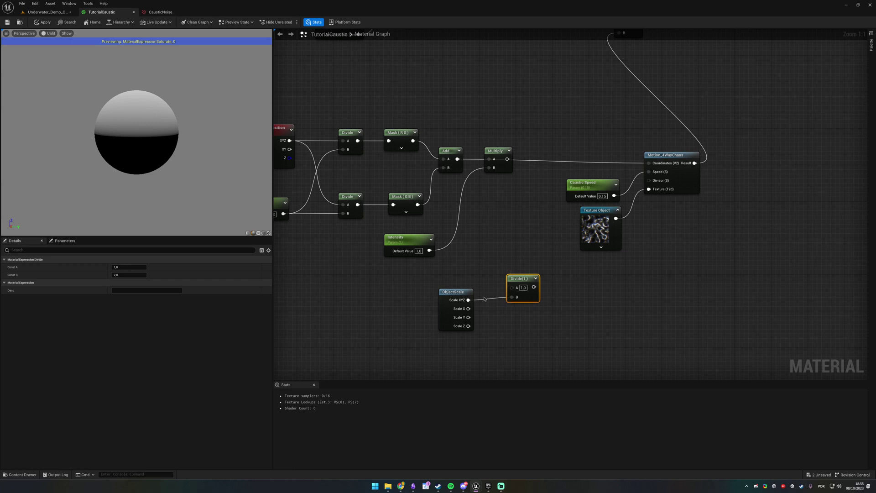
left_click_drag(524, 277, 506, 282)
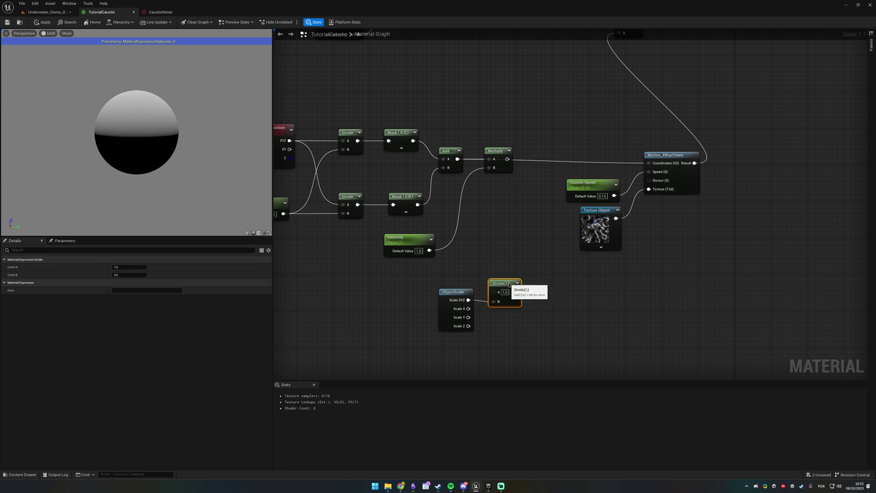
- Add a second Multiply combining the ObjectScale Divide in A with the Intensity Multiply in B, and feed it into Motion_4WayChaos Coordinates
right_click_drag(534, 276, 494, 280)
left_click_drag(474, 295, 491, 243)
type("mult")
key("Return")
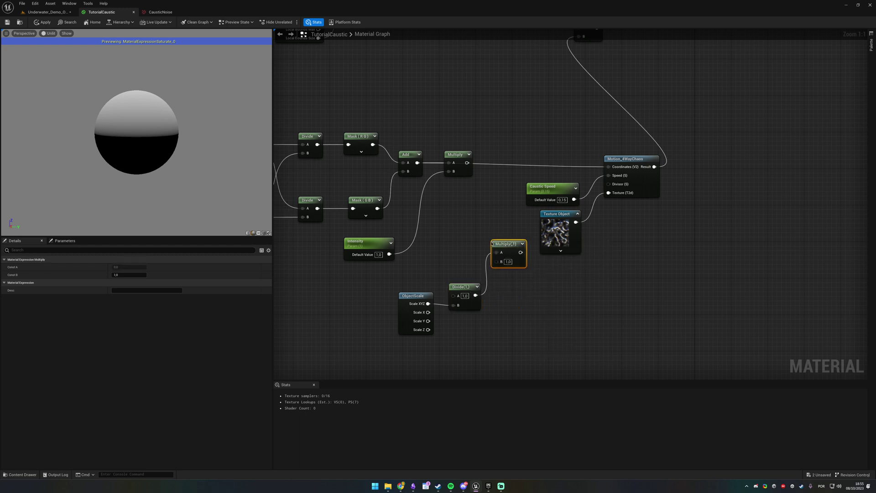
left_click_drag(467, 163, 608, 166)
right_click_drag(534, 135, 541, 159)
- Disconnect the second Multiply from Motion_4WayChaos and wire Add directly into its Coordinates input
left_click(588, 190)
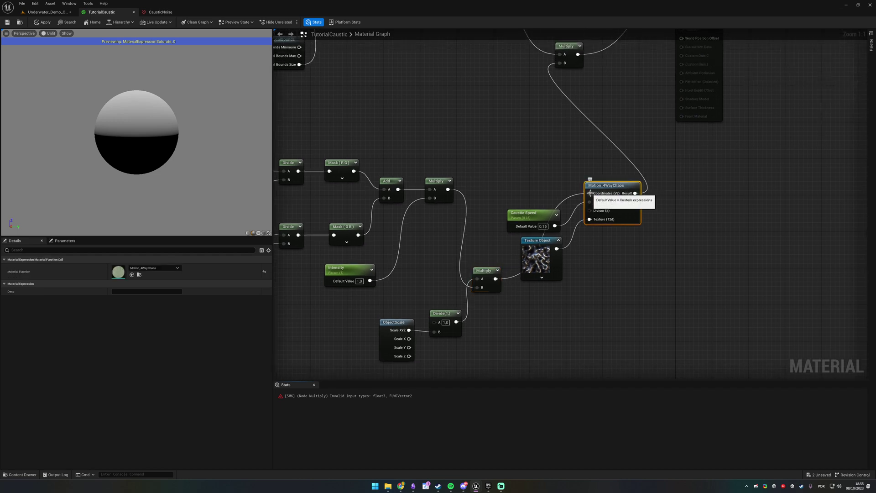
left_click(589, 192, "alt")
mouse_move(446, 182)
right_mouse_down()
mouse_move(607, 170)
mouse_move(442, 183)
right_mouse_up()
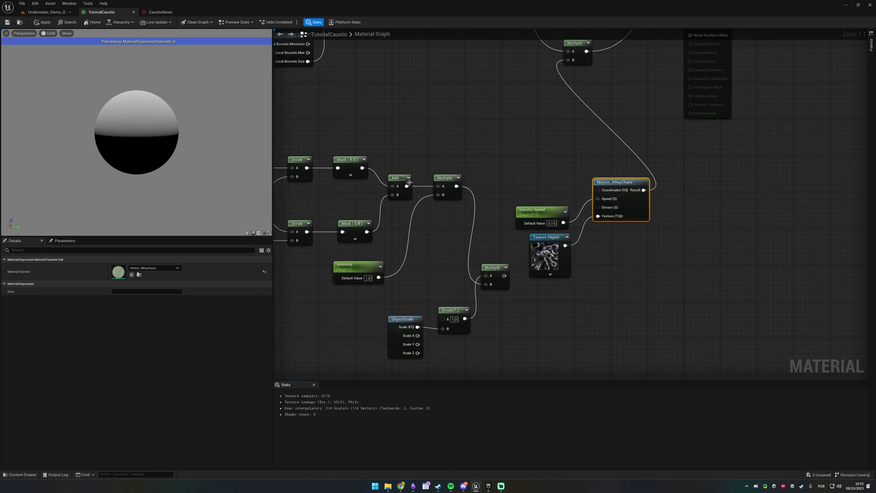
left_click_drag(456, 186, 599, 190)
- Move the Motion_4WayChaos group next to Add, and shift both Multiply nodes, Intensity, ObjectScale and its Divide beyond it
left_click_drag(498, 169, 544, 208)
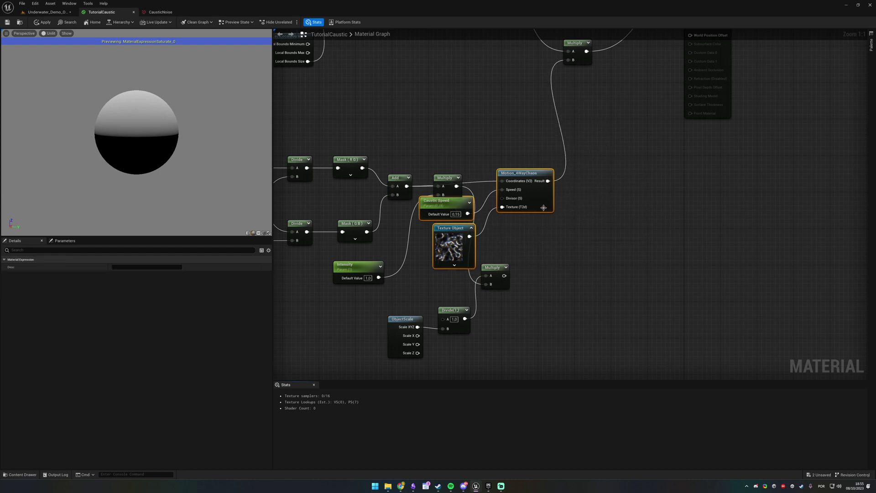
left_click(438, 178)
left_click(358, 268, "shift")
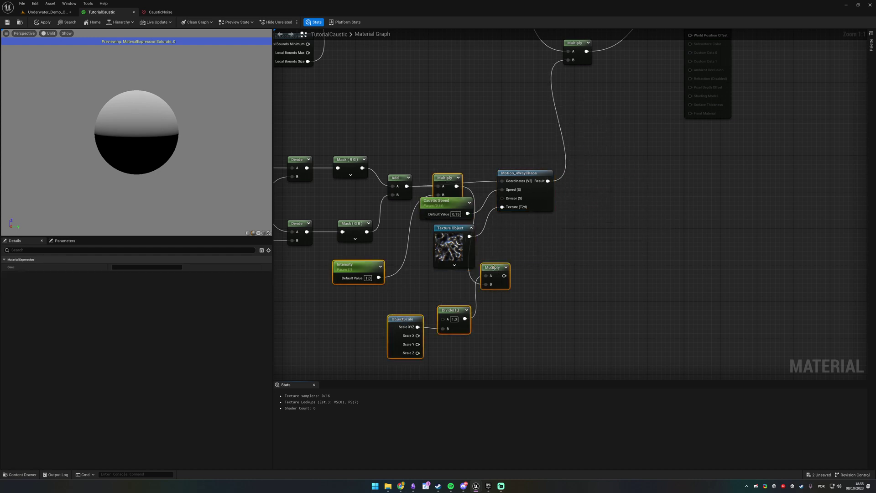
left_click_drag(492, 267, 672, 269)
- Connect the Motion_4WayChaos Result to the Intensity Multiply's A input, and the ObjectScale Multiply's output to the final Multiply's B input
left_click_drag(548, 181, 619, 188)
right_click_drag(700, 215, 638, 262)
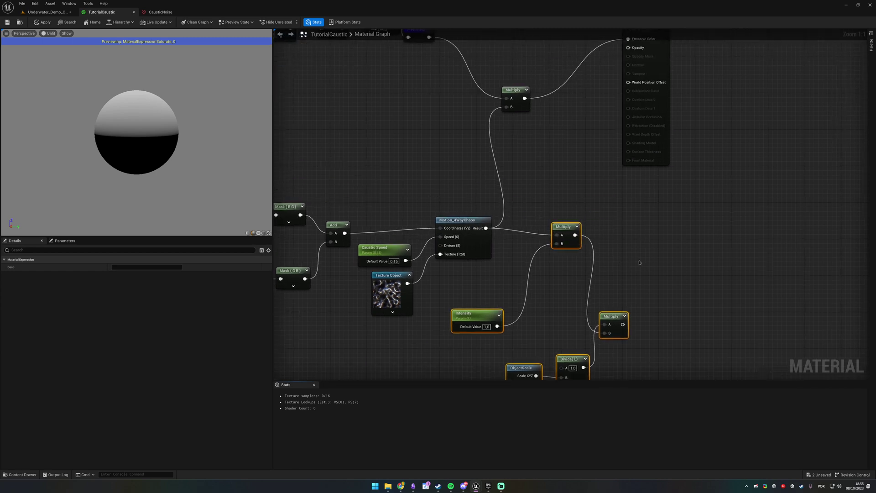
left_click(638, 262)
right_click_drag(612, 349, 620, 293)
left_click_drag(631, 269, 514, 52)
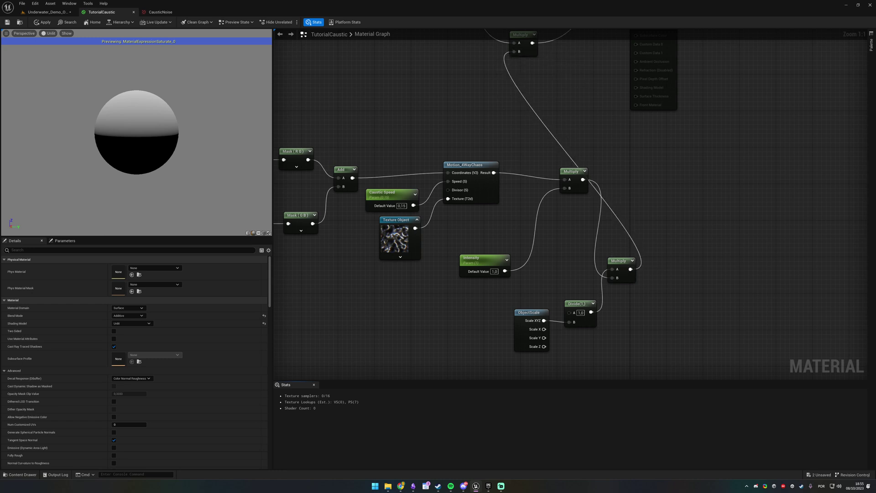
right_click_drag(567, 332, 511, 261)
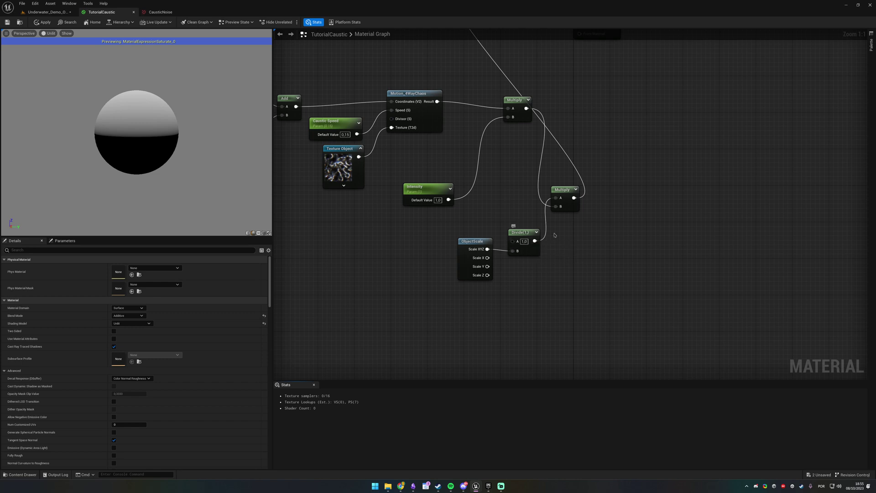
left_click(572, 207)
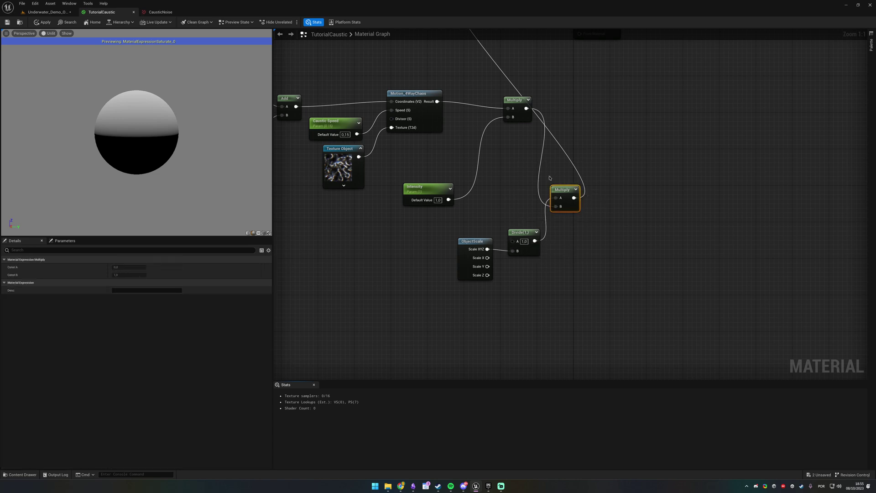
left_click_drag(565, 187, 538, 169)
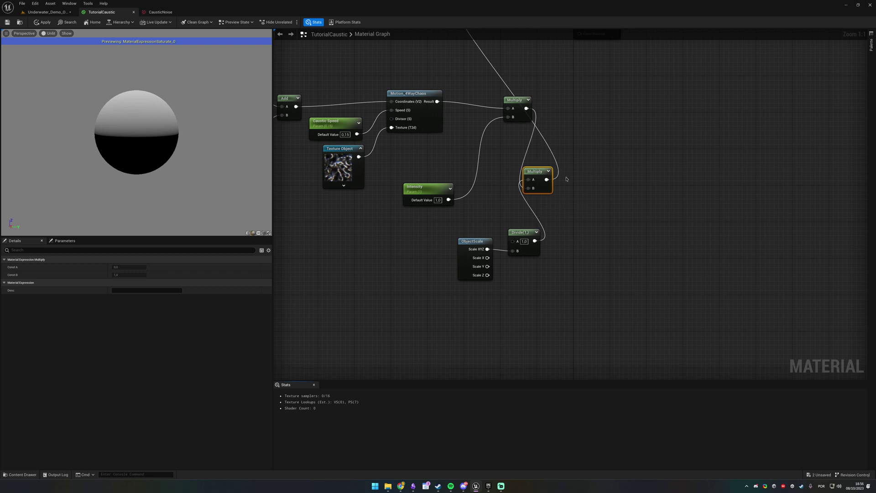
key("ctrl+z")
left_click(521, 176)
- Review the ObjectLocalBounds mask chain, and check the Intensity and ObjectScale nodes once more
right_click_drag(520, 176, 714, 356)
right_click_drag(526, 139, 641, 182)
left_click(490, 187)
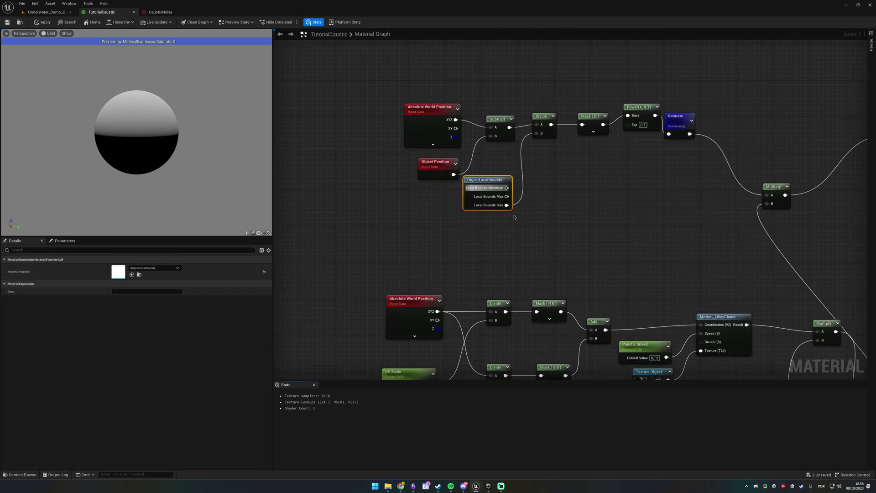
left_click_drag(494, 176, 491, 173)
right_click_drag(700, 245, 423, 80)
left_click(465, 203)
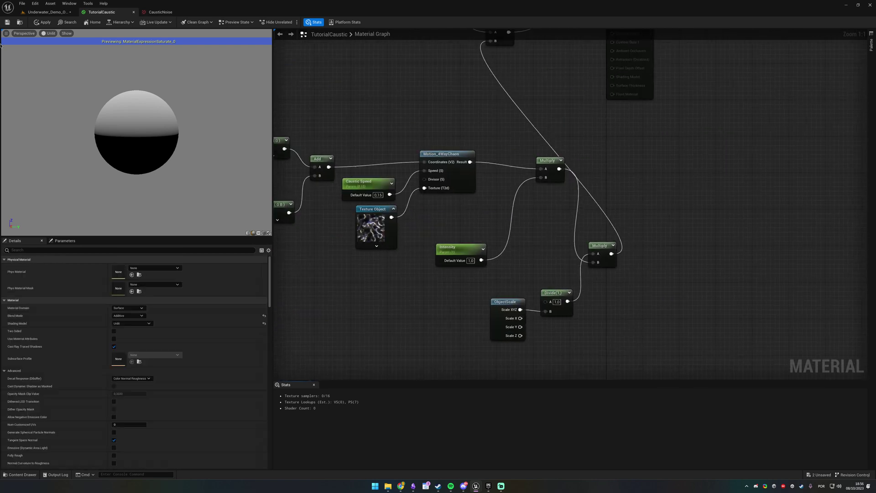
- Save the TutorialCaustic material and inspect the updated caustics on both enlarged rocks in the level
left_click(6, 26)
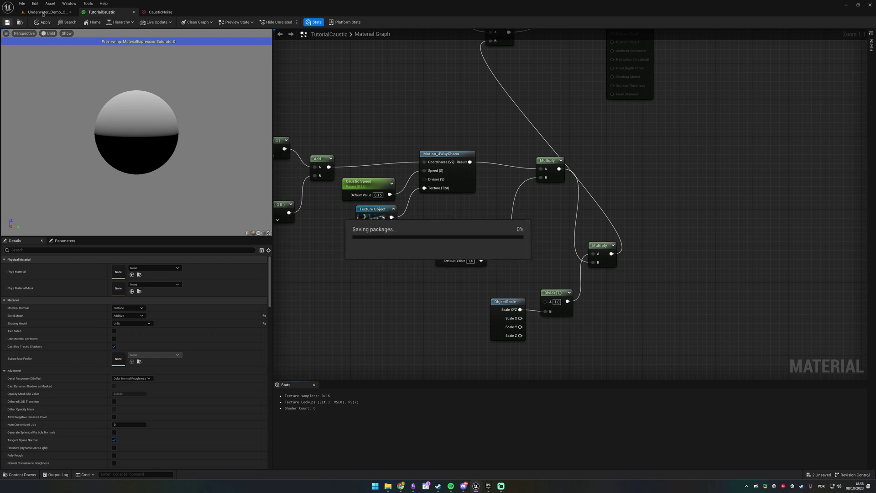
left_click(46, 12)
key("s")
right_click_drag(443, 153, 351, 188)
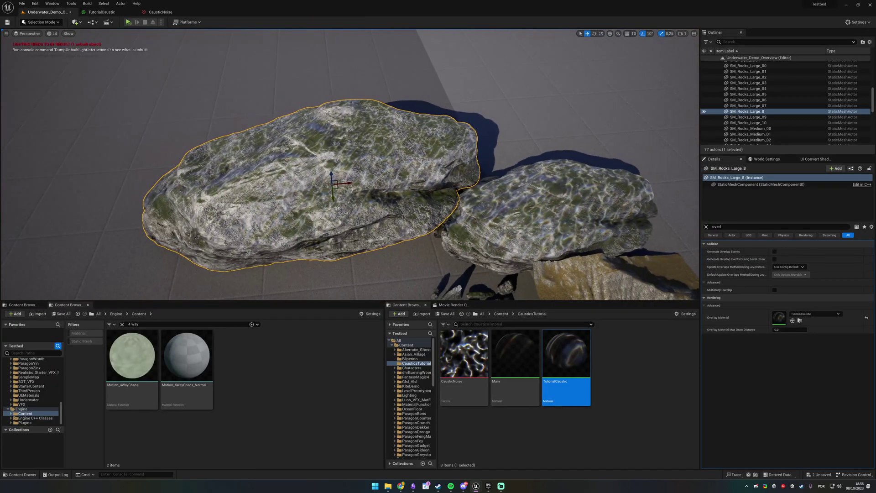
- Scale SM_Rocks_Large_8 down and then up to an enormous size to test how its caustics respond to object scale
left_click_drag(333, 184, 313, 193)
key("f")
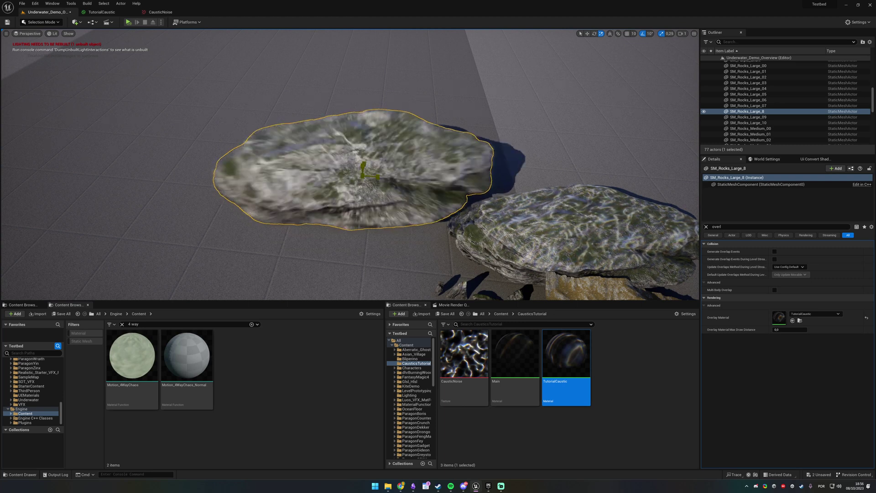
left_click_drag(362, 176, 660, 230)
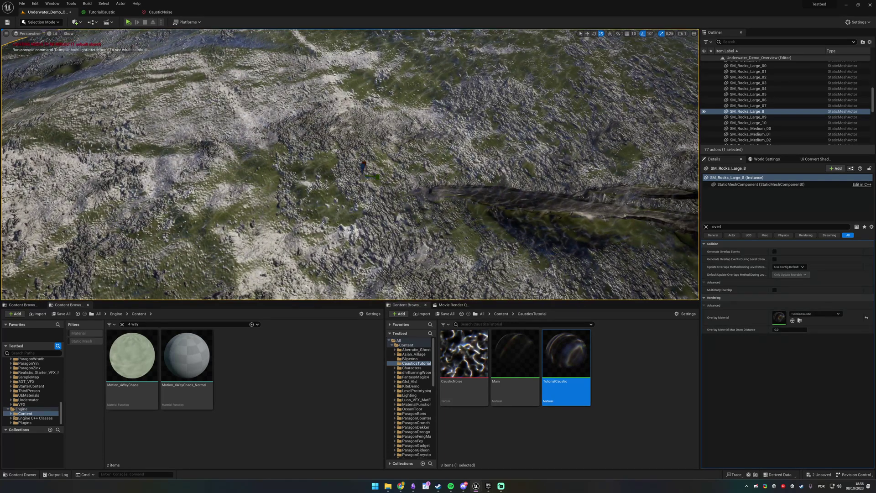
- Enlarge SM_Rocks_Large_8 enormously once more to check how dark its caustics get, undoing the scaling and reframing both rocks
scroll(363, 169, "down", 10)
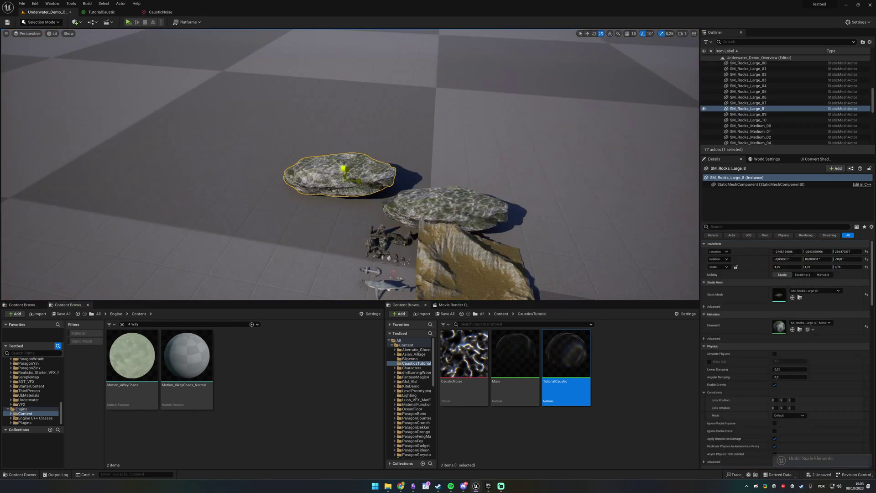
scroll(363, 169, "up", 10)
left_click_drag(345, 180, 388, 183)
key("s")
right_click_drag(361, 182, 347, 121)
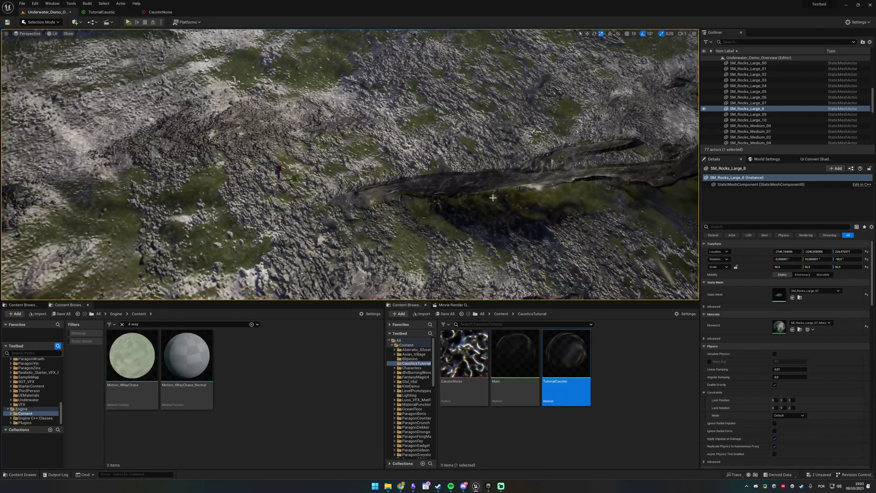
key("ctrl+z")
key("f")
mouse_move(520, 198)
left_mouse_down("alt")
mouse_move(502, 198)
mouse_move(474, 237)
mouse_move(520, 198)
left_mouse_up("alt")
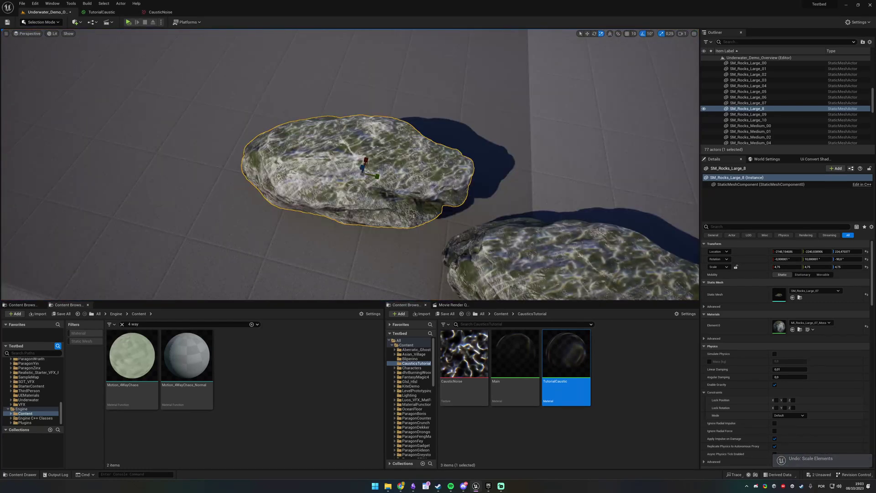
right_click_drag(521, 198, 571, 198)
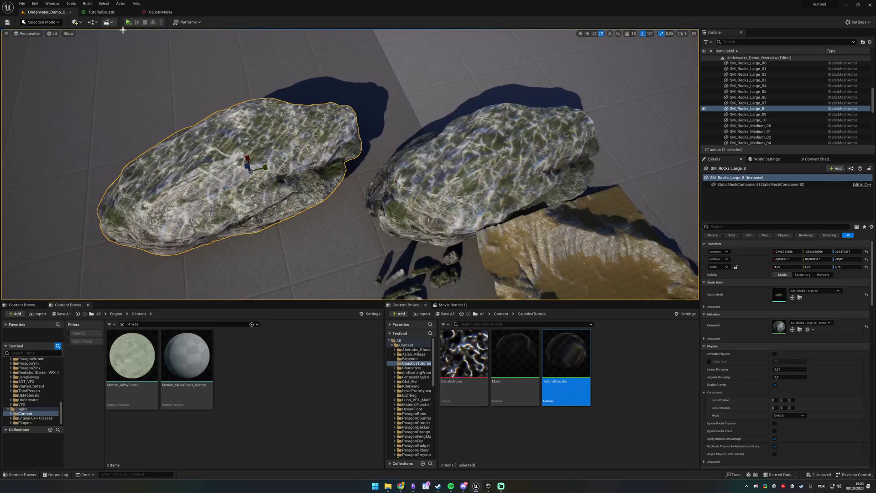
- In the TutorialCaustic graph, move the Divide node beside ObjectScale and add a Remap node fed by the Divide output
left_click(108, 12)
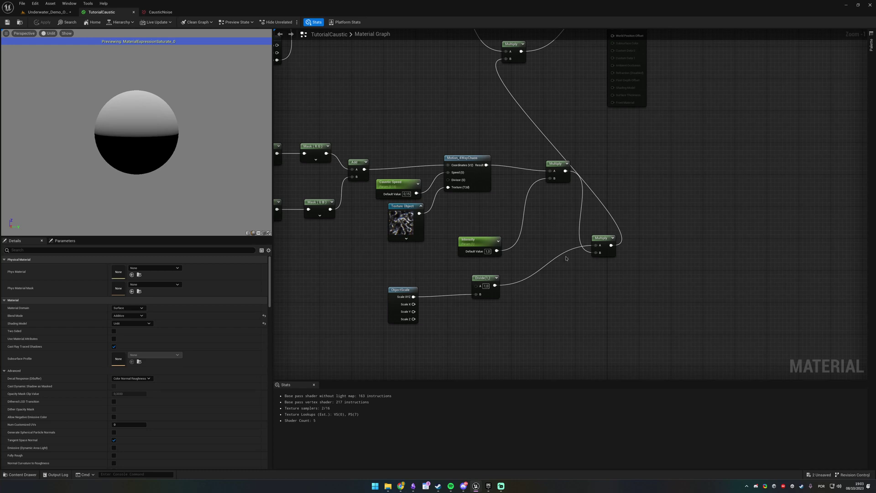
right_click_drag(518, 274, 479, 279)
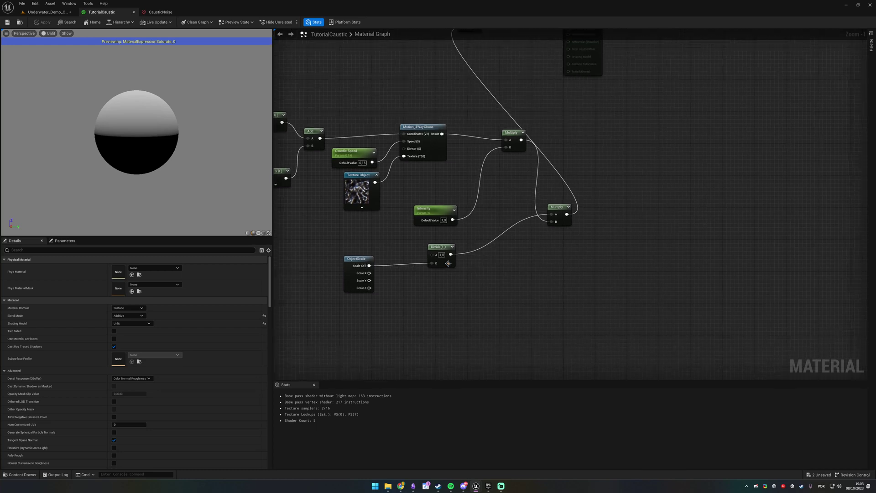
left_click_drag(448, 263, 415, 262)
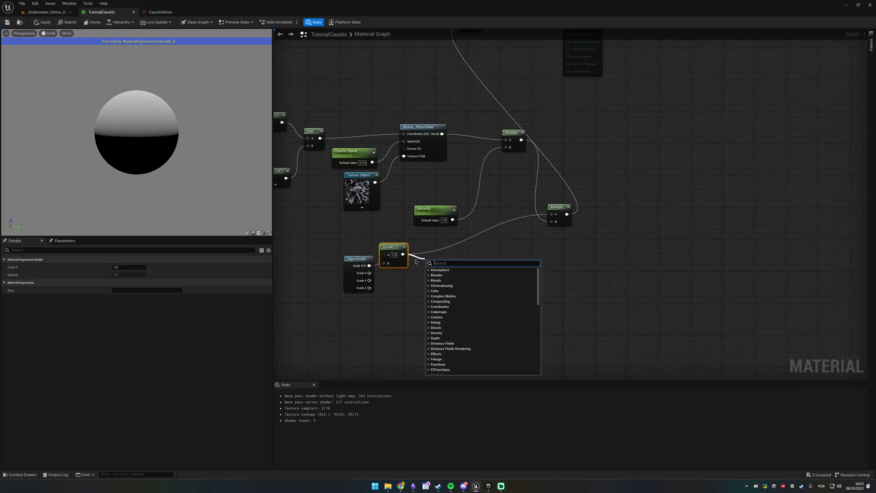
type("remap")
key("Return")
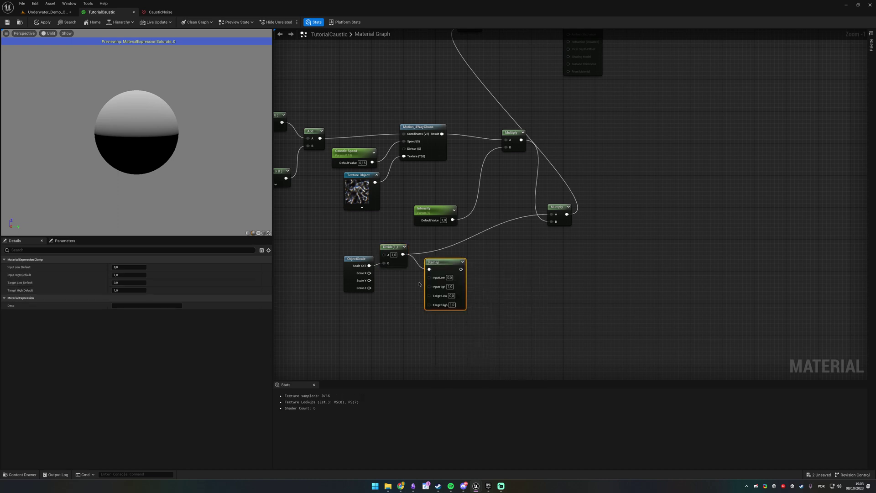
- Line up the Remap node with the Divide node and set its TargetLow to 0.15
left_click_drag(439, 274, 473, 258)
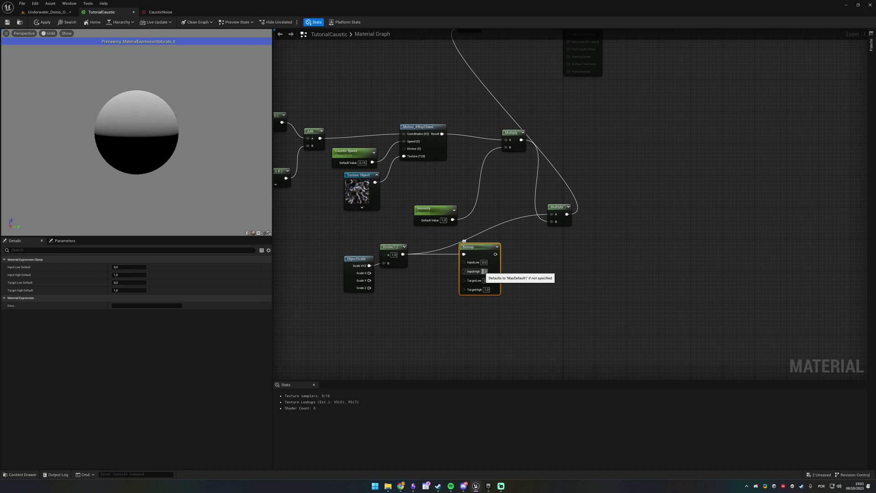
left_click(483, 271)
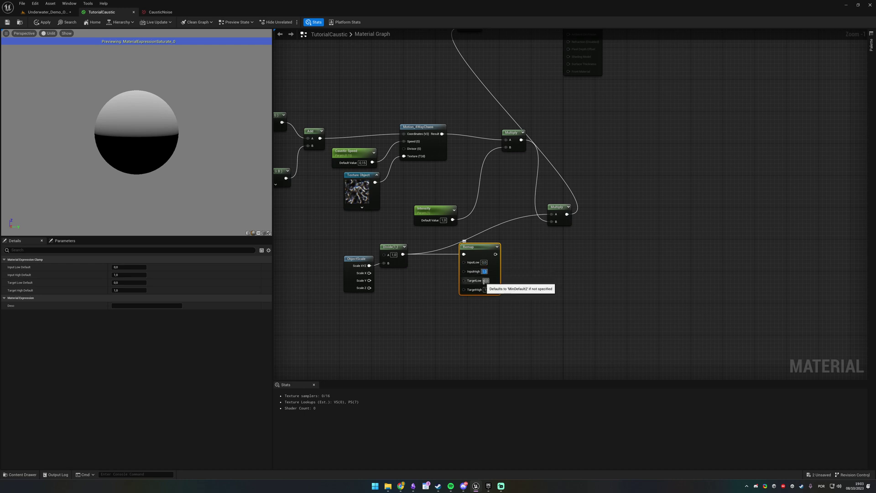
left_click(486, 281)
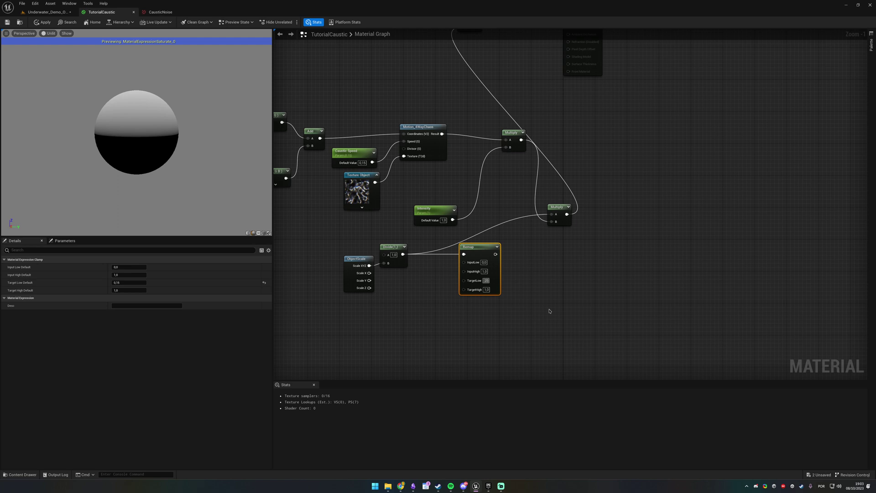
left_click(535, 309)
scroll(500, 307, "up", 1)
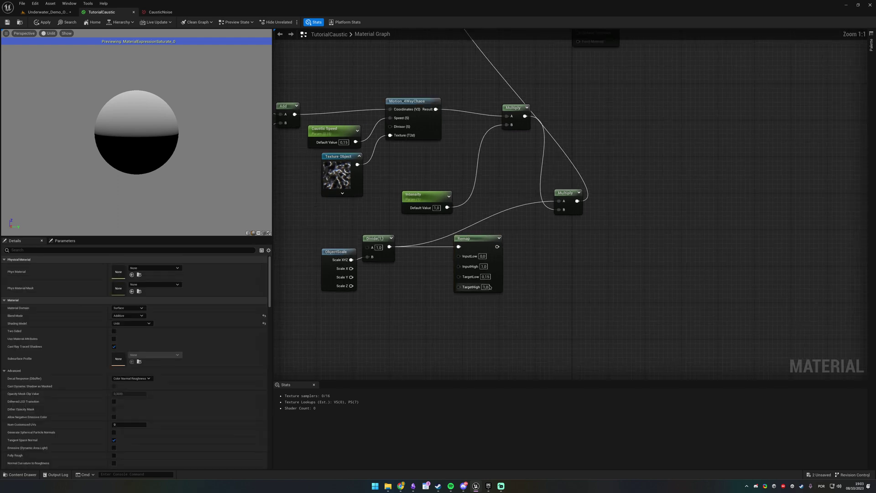
- Connect the Remap output to the final Multiply's A input in place of the Divide output, and save the material
left_click_drag(497, 246, 558, 201)
right_click(553, 273)
left_click(412, 174)
left_click(412, 174)
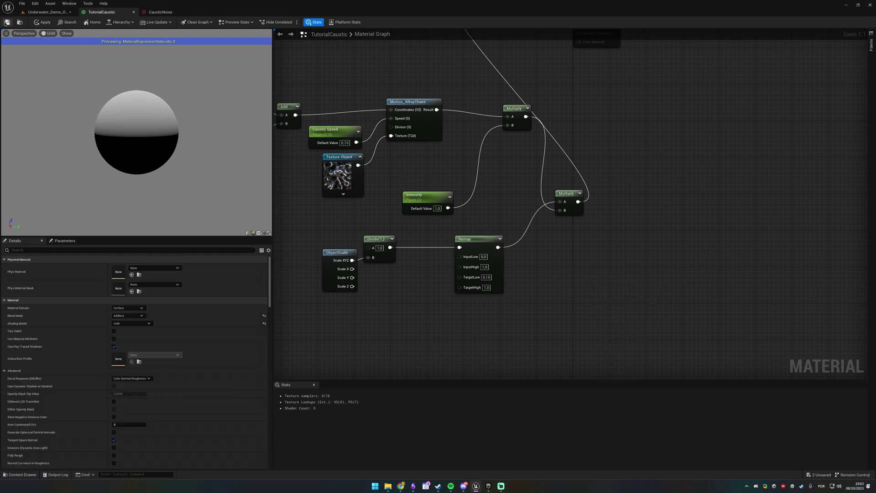
- Return to the level and enlarge SM_Rocks_Large_8 again to test the remapped caustics brightness
left_click(49, 12)
scroll(350, 164, "down", 5)
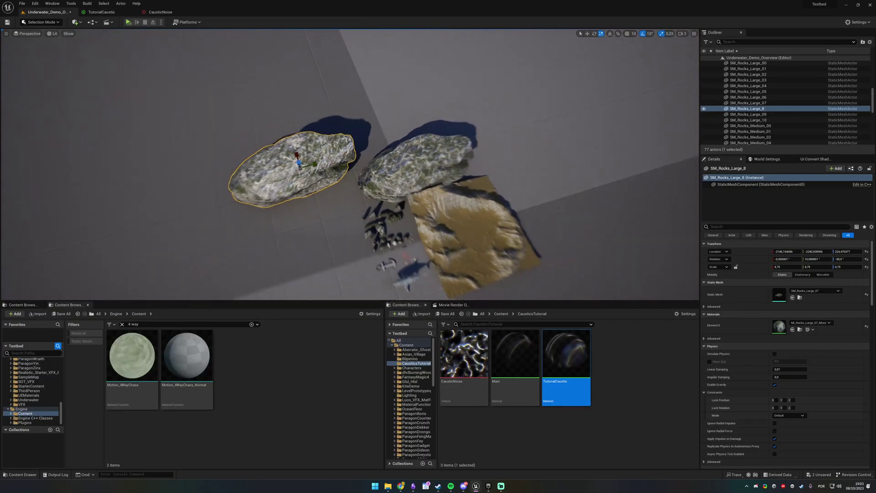
left_click_drag(300, 168, 333, 170)
right_click_drag(401, 191, 449, 168)
scroll(449, 168, "up", 8)
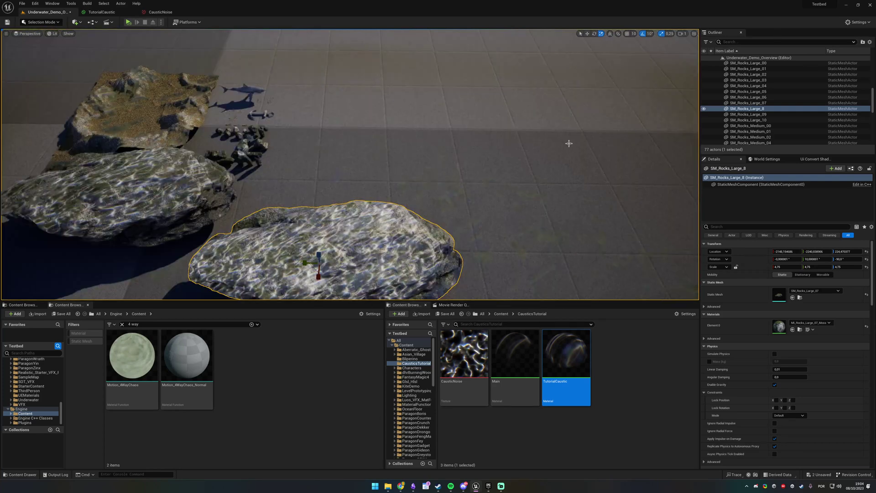
- Delete SM_Rocks_Large_8 and place a duplicate of SM_Rocks_Large_07 beside the original rock
right_click_drag(569, 143, 450, 141)
key("Delete")
left_click(520, 160)
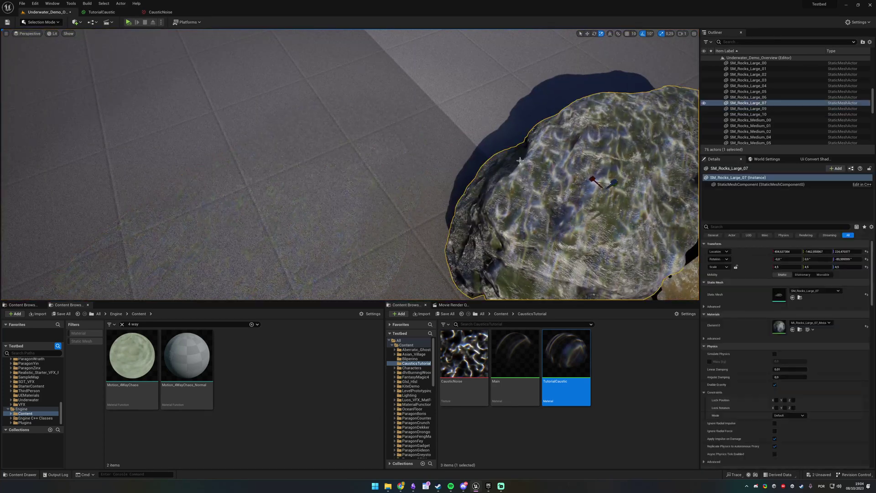
left_click_drag(425, 163, 336, 196, "alt")
- Examine the level's underwater props and the caustics pattern on the two adjoining large rocks
left_click(524, 82)
right_click_drag(524, 82, 570, 37)
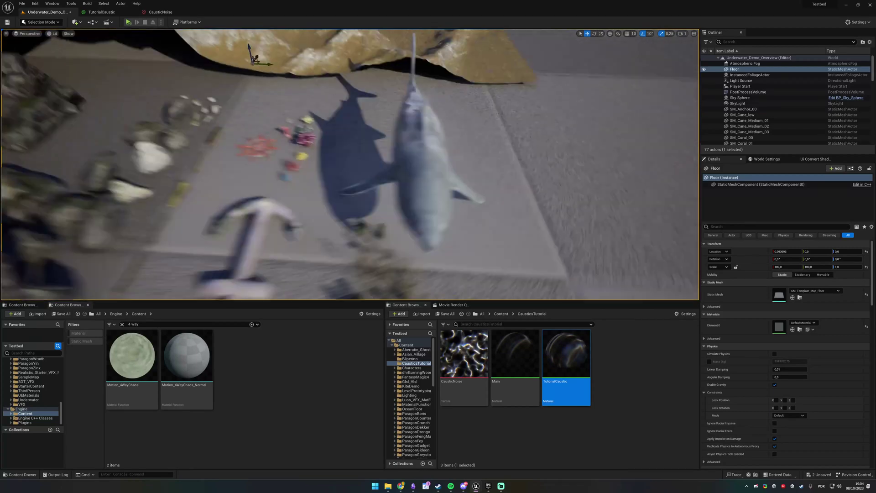
right_click_drag(350, 164, 291, 122)
key("w")
key("s")
key("w")
key("s")
key("d")
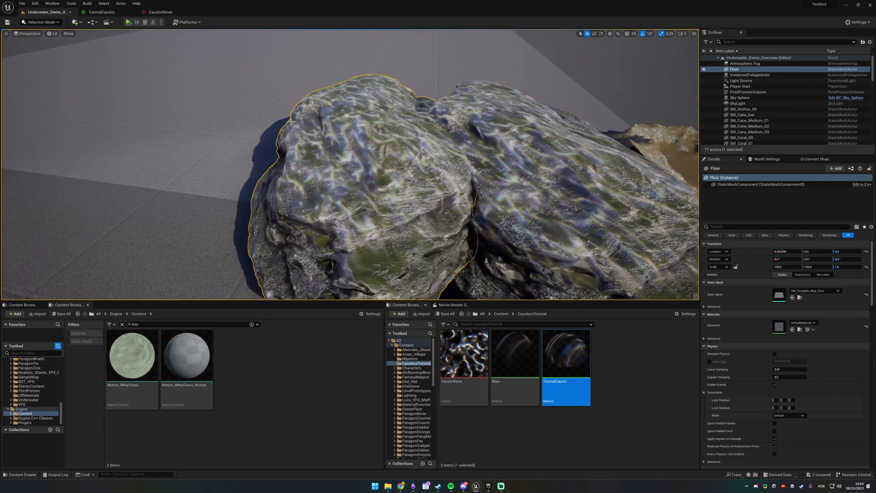
- In the TutorialCaustic graph, reposition the whole caustics and object-scale network beneath the ObjectLocalBounds mask chain, and select both networks for review
left_click(98, 12)
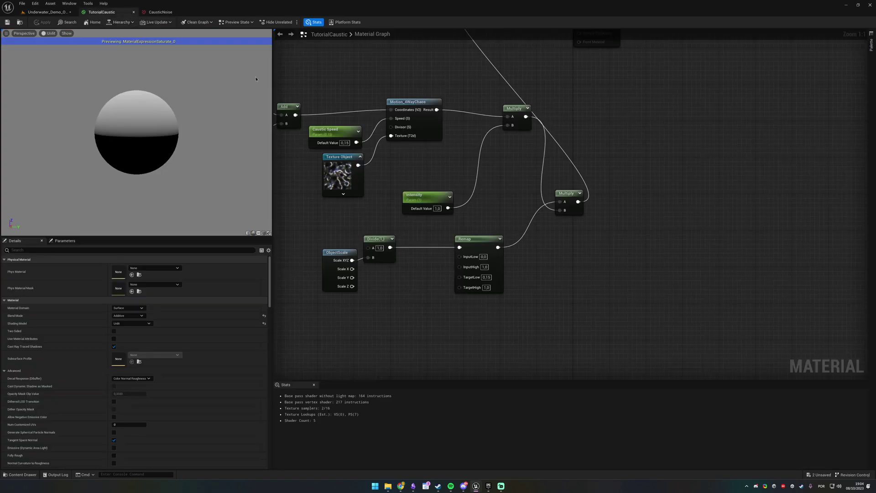
scroll(609, 188, "down", 4)
left_click_drag(360, 166, 675, 320)
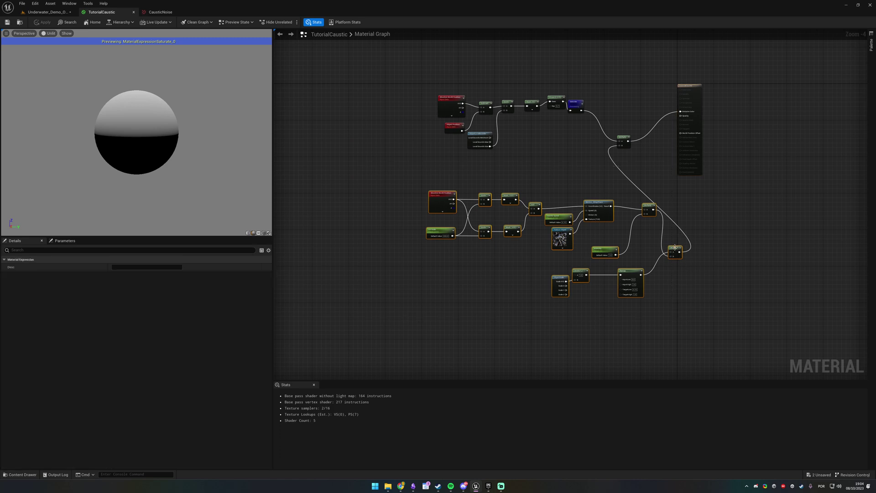
left_click_drag(674, 247, 579, 214)
left_click(580, 176)
left_click_drag(371, 124, 619, 278)
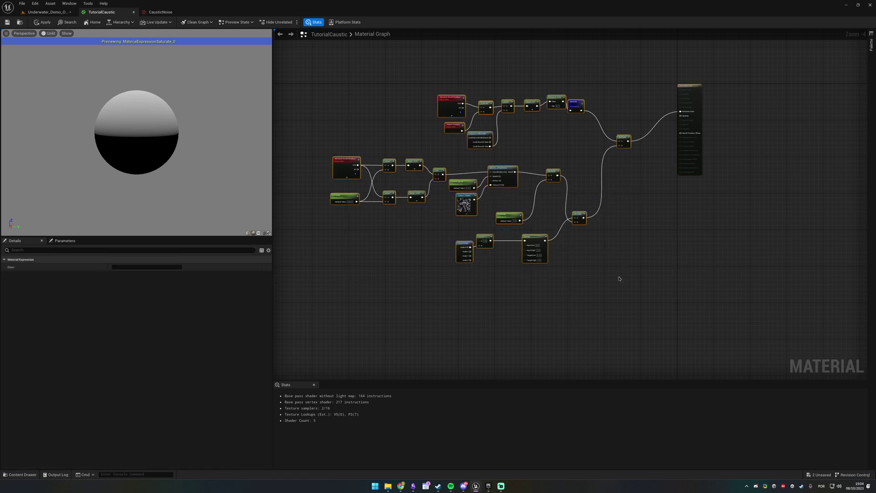
- Return to the level and inspect the finished caustics on the upper sides of both large rocks
left_click(46, 12)
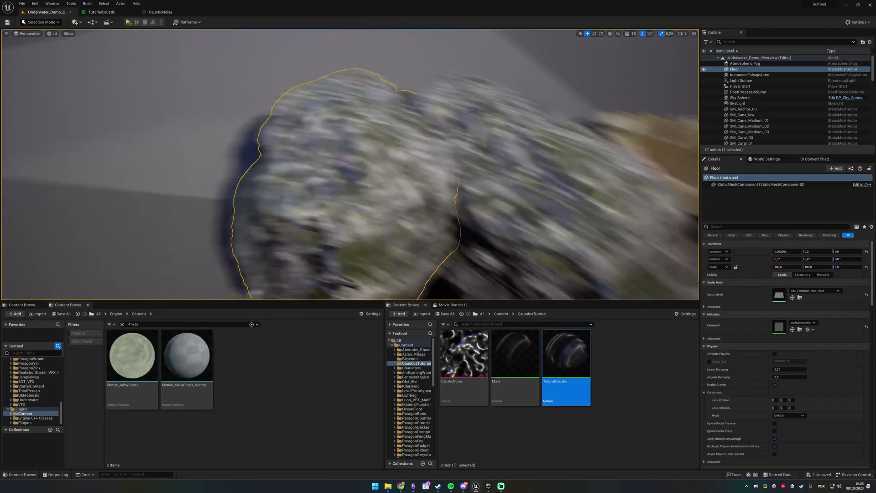
right_click_drag(349, 164, 337, 205)
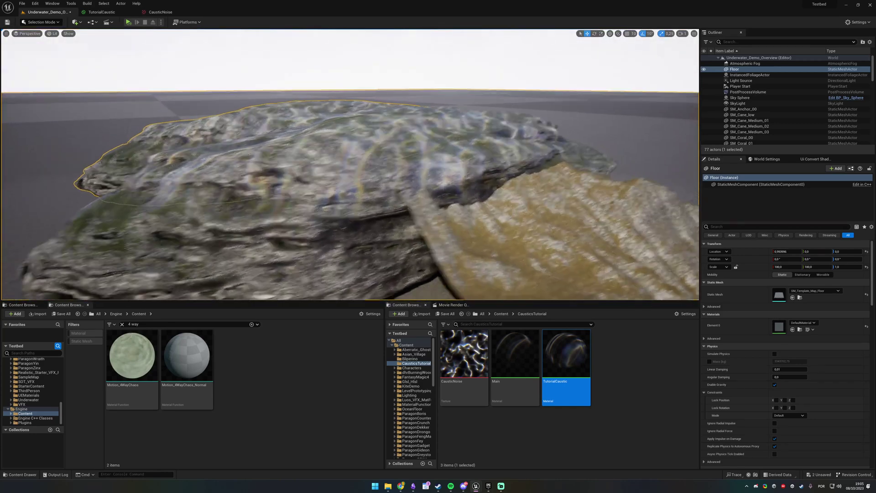